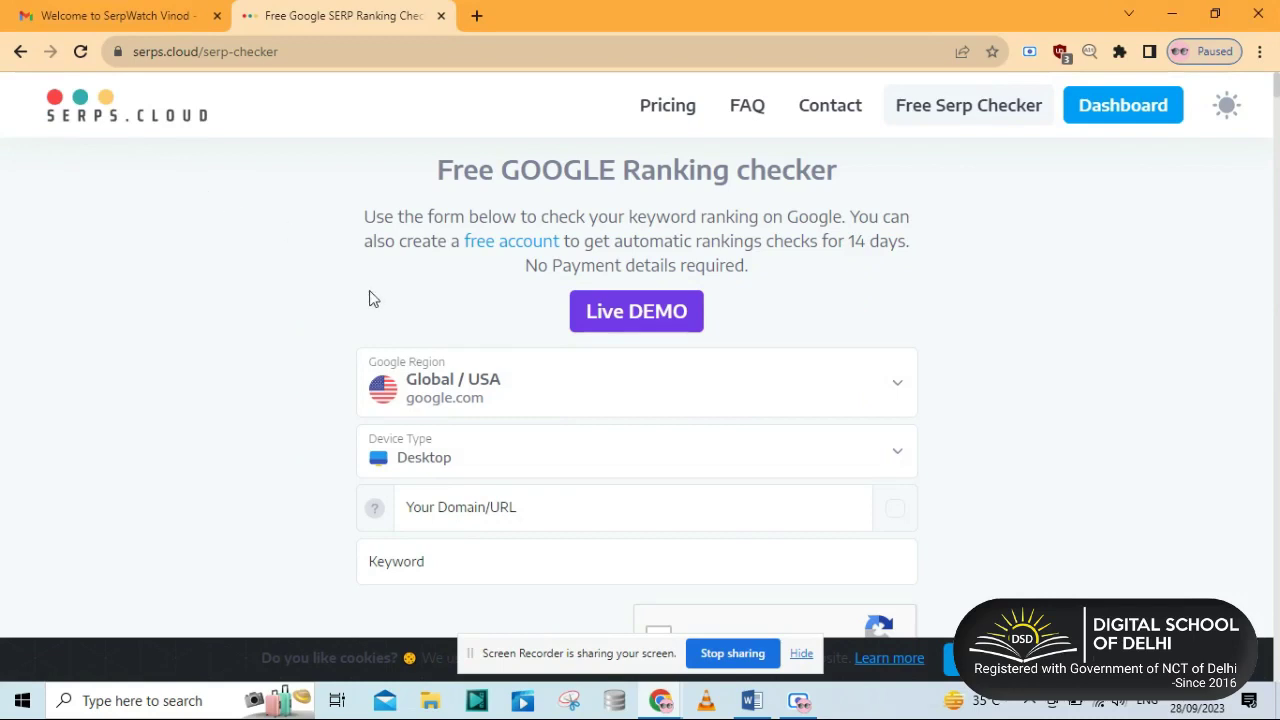
# Search the Google region options for India and look over the available device types.
pyautogui.scroll(-2, 471, 360)
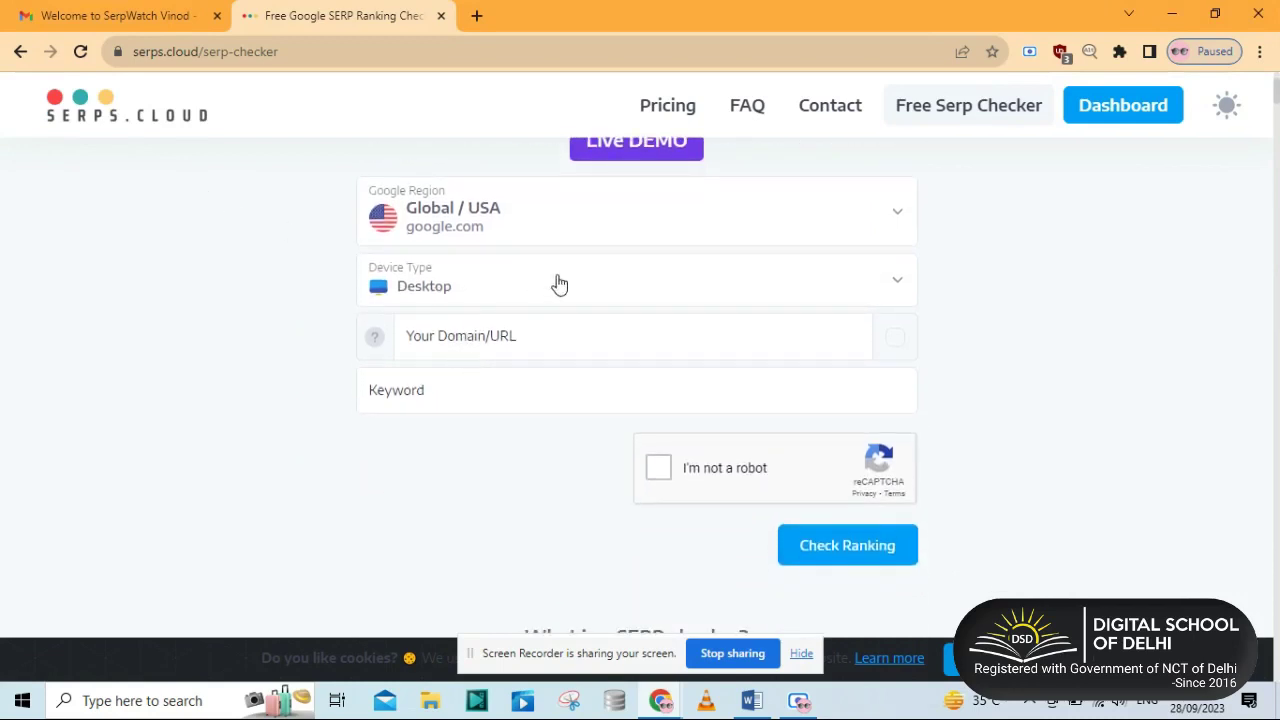
pyautogui.click(904, 212)
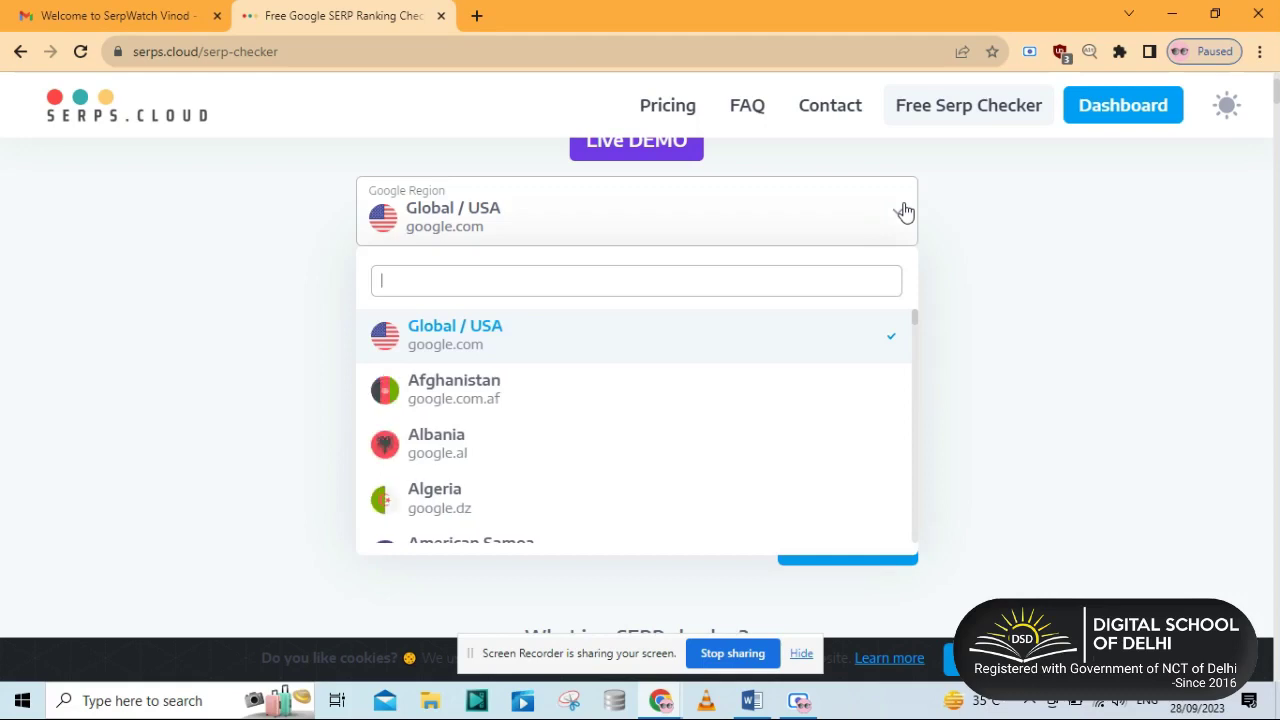
pyautogui.write('indi')
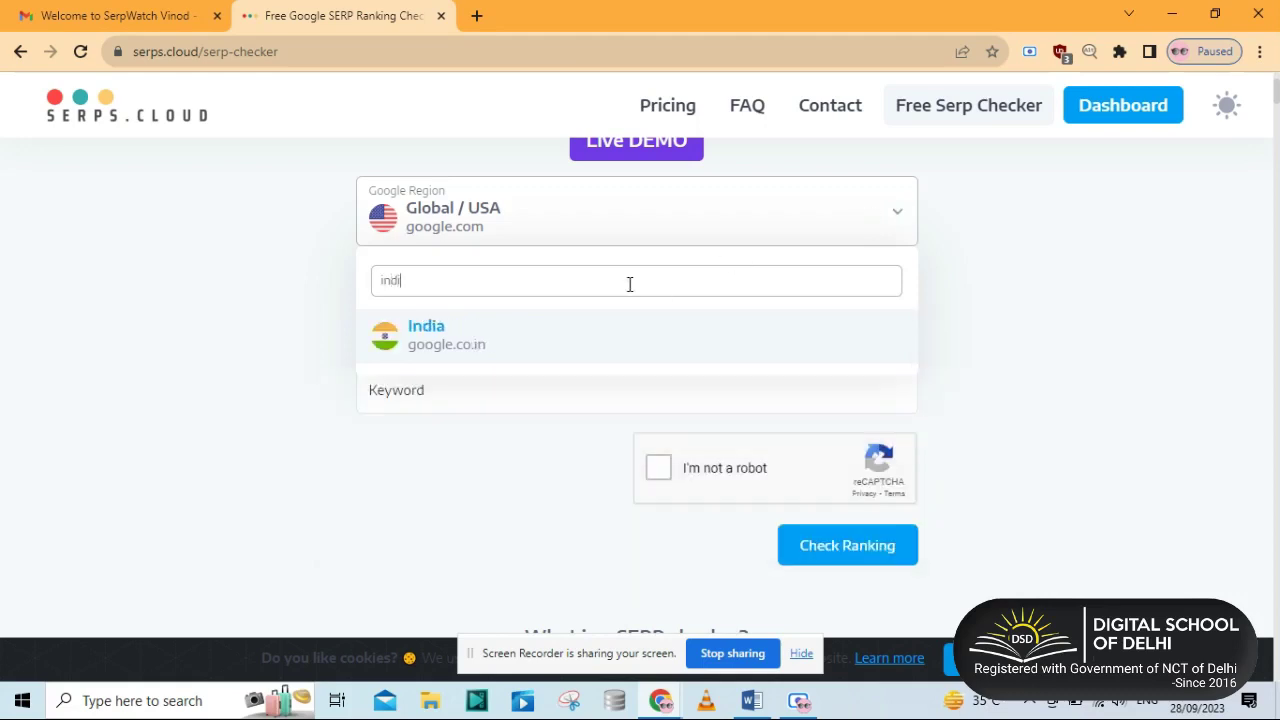
pyautogui.press('BackSpace')
pyautogui.press('BackSpace')
pyautogui.press('BackSpace')
pyautogui.press('BackSpace')
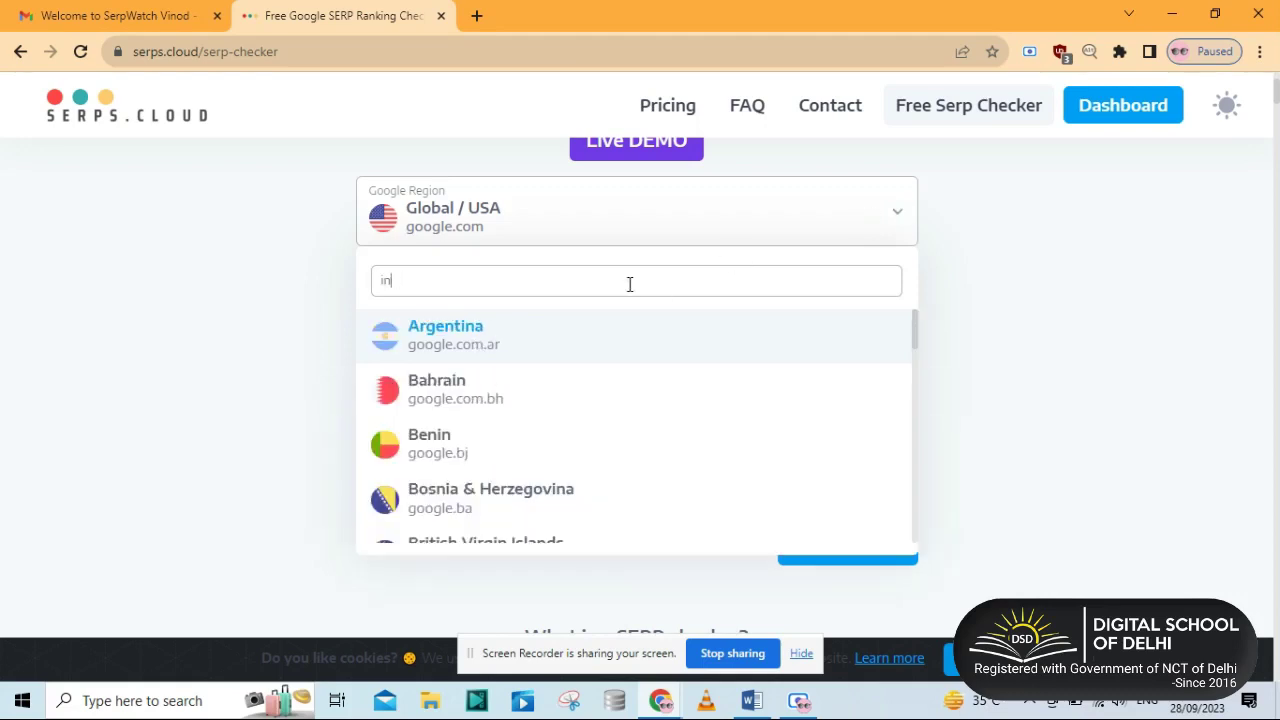
pyautogui.click(966, 343)
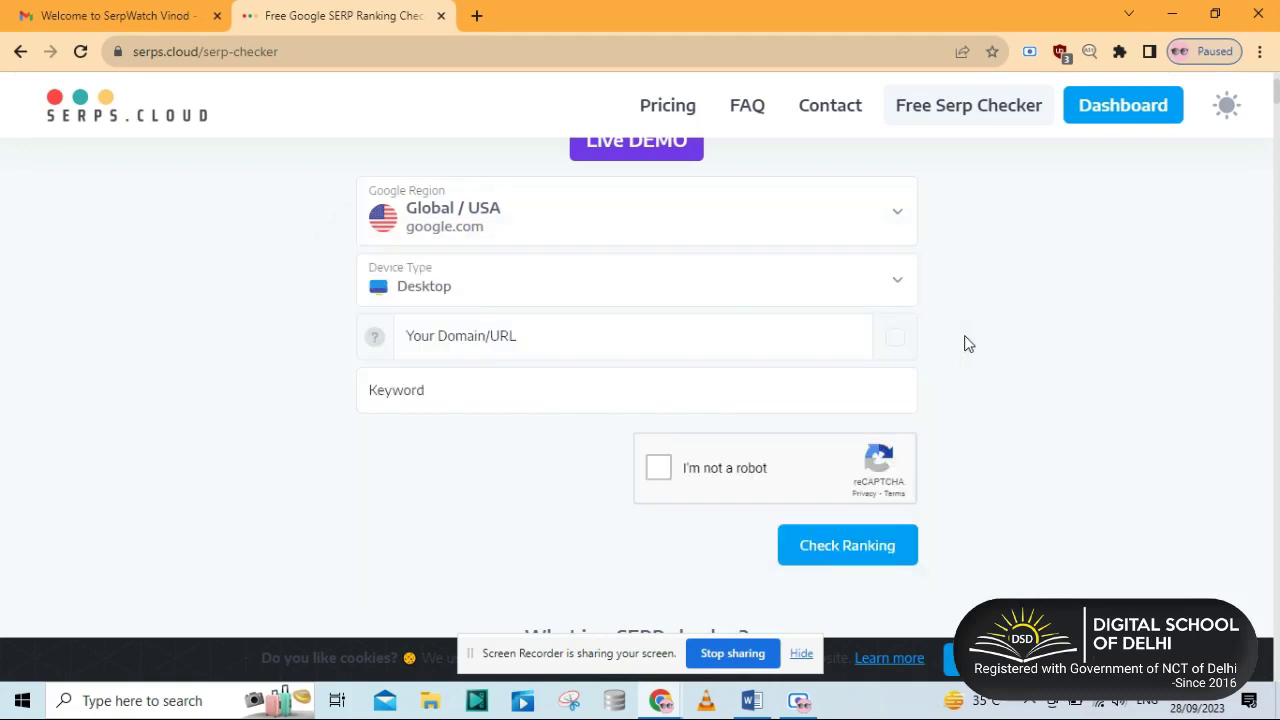
pyautogui.click(507, 303)
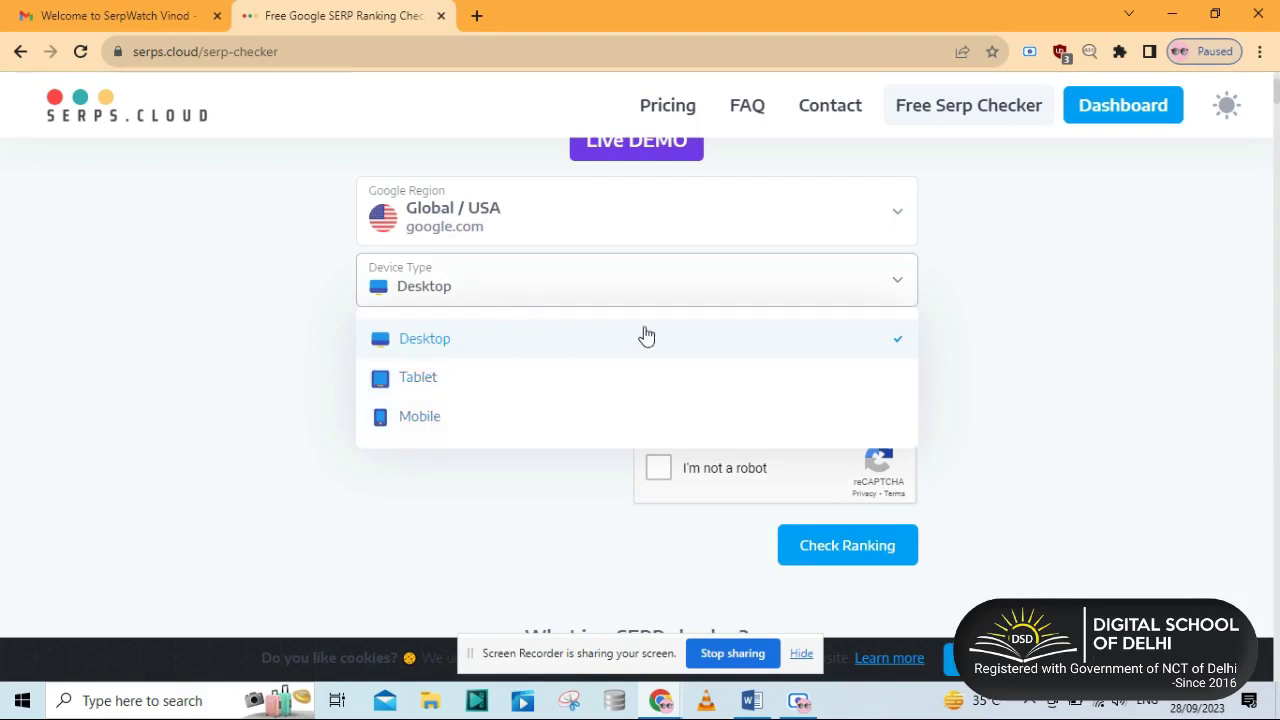
pyautogui.click(908, 284)
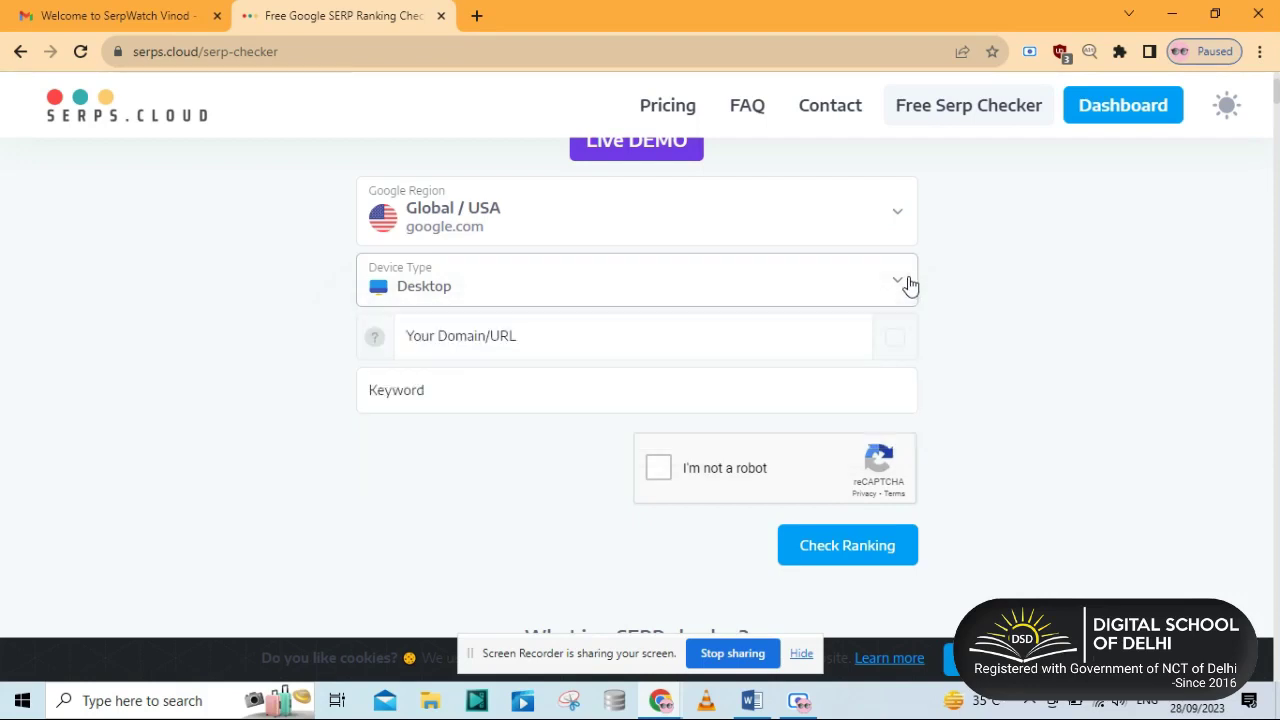
pyautogui.click(625, 334)
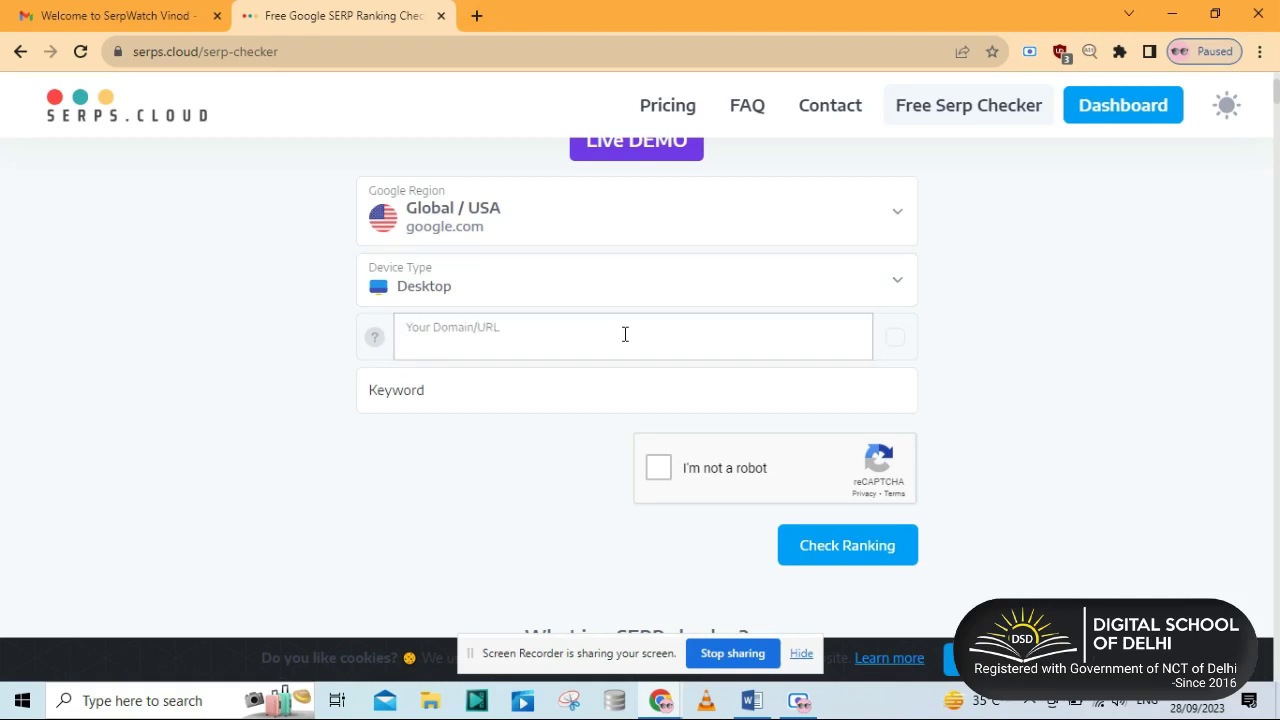
pyautogui.click(752, 700)
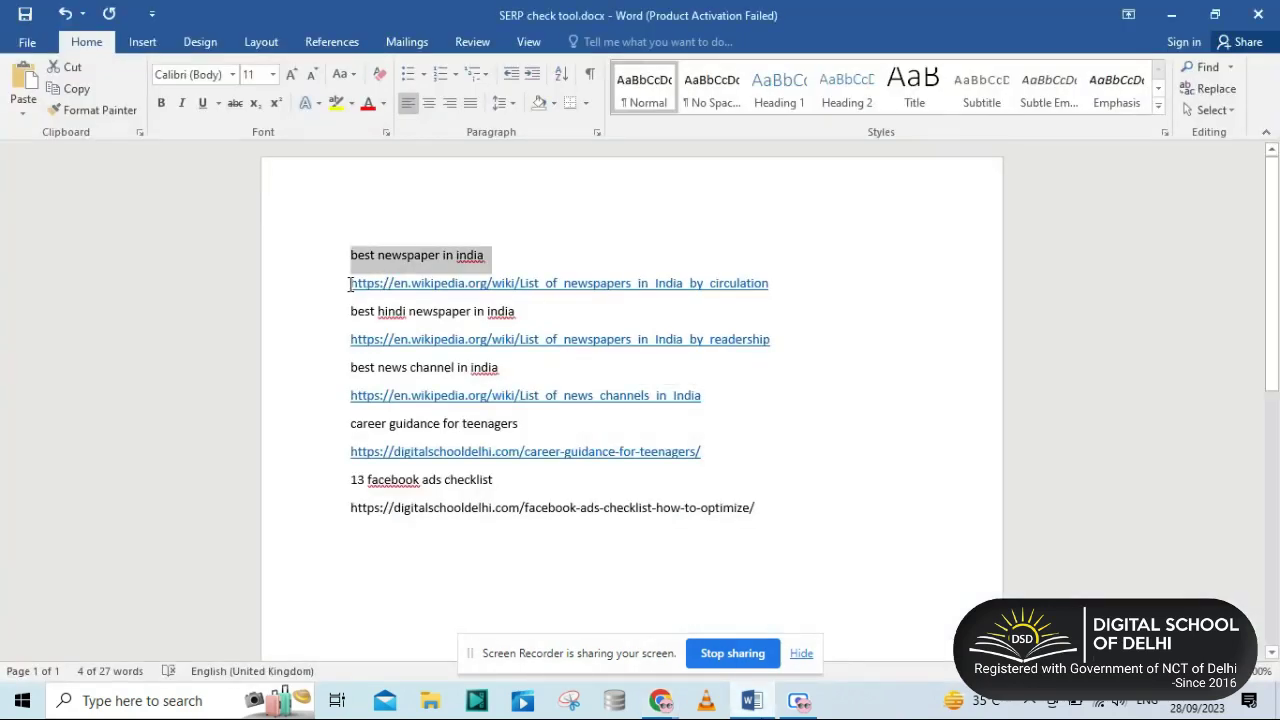
pyautogui.moveTo(349, 284); pyautogui.dragTo(488, 295)
pyautogui.hotkey('ctrl', 'c')
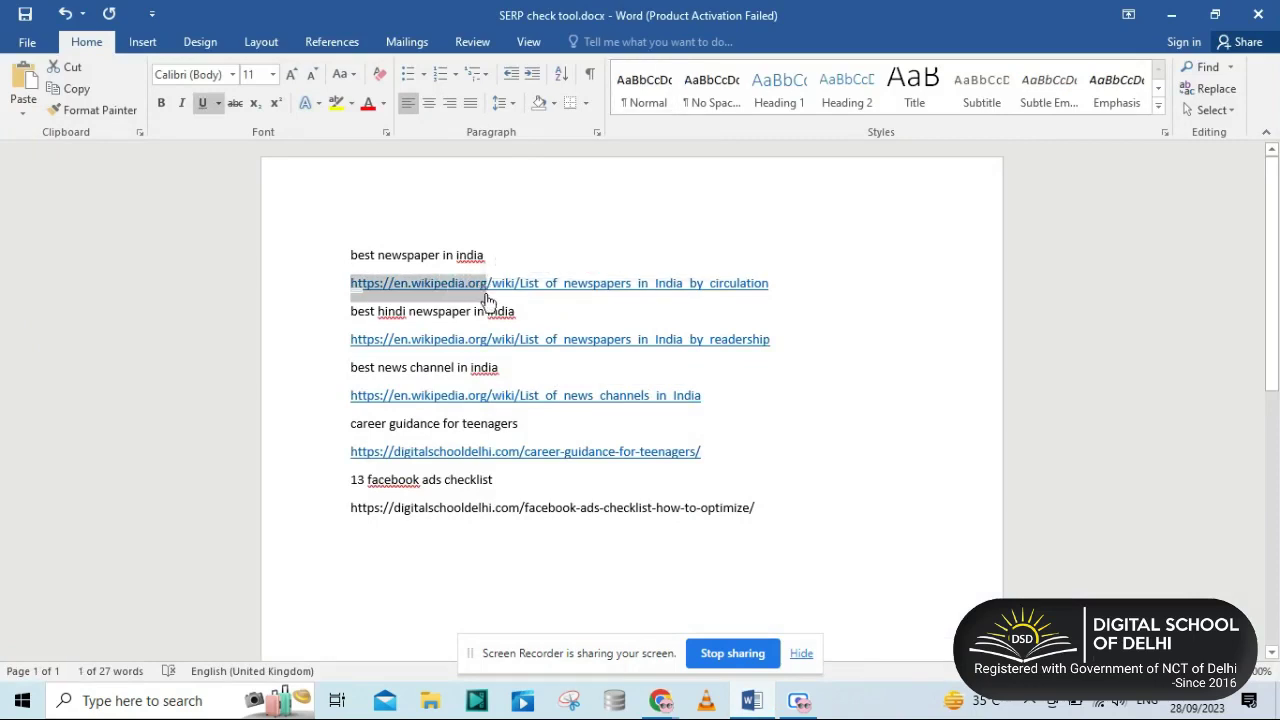
pyautogui.click(660, 700)
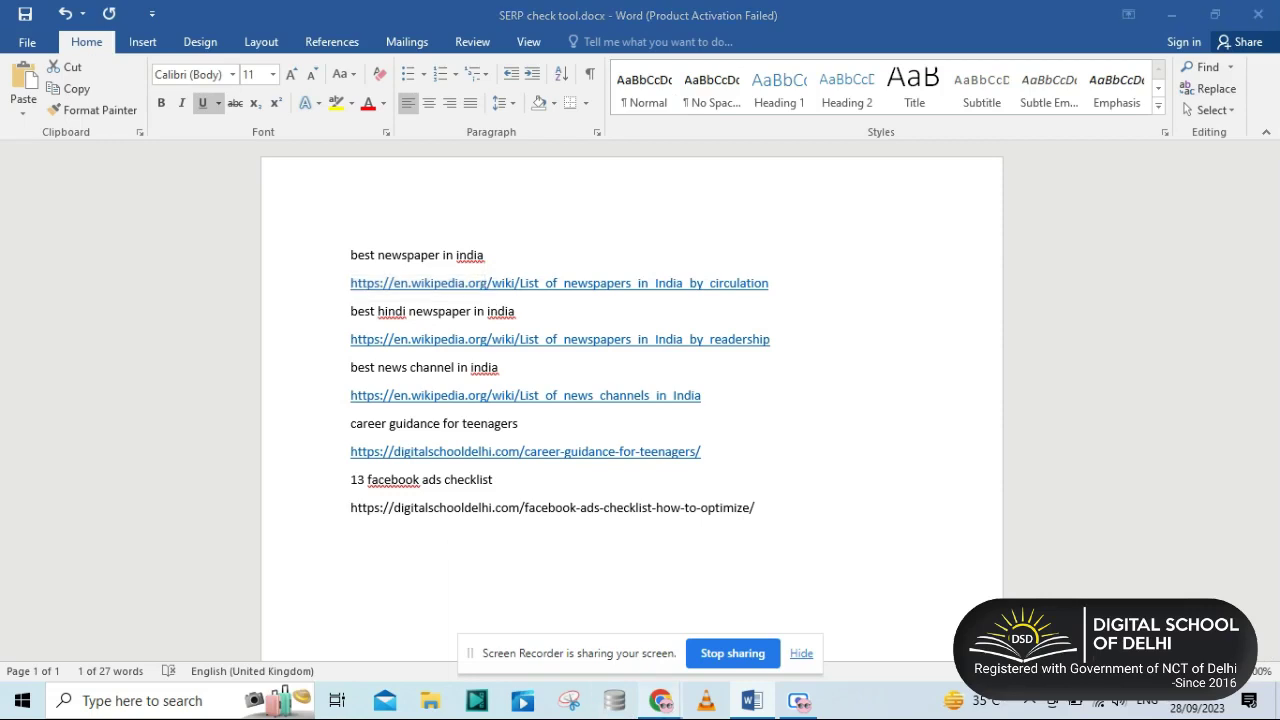
pyautogui.click(593, 643)
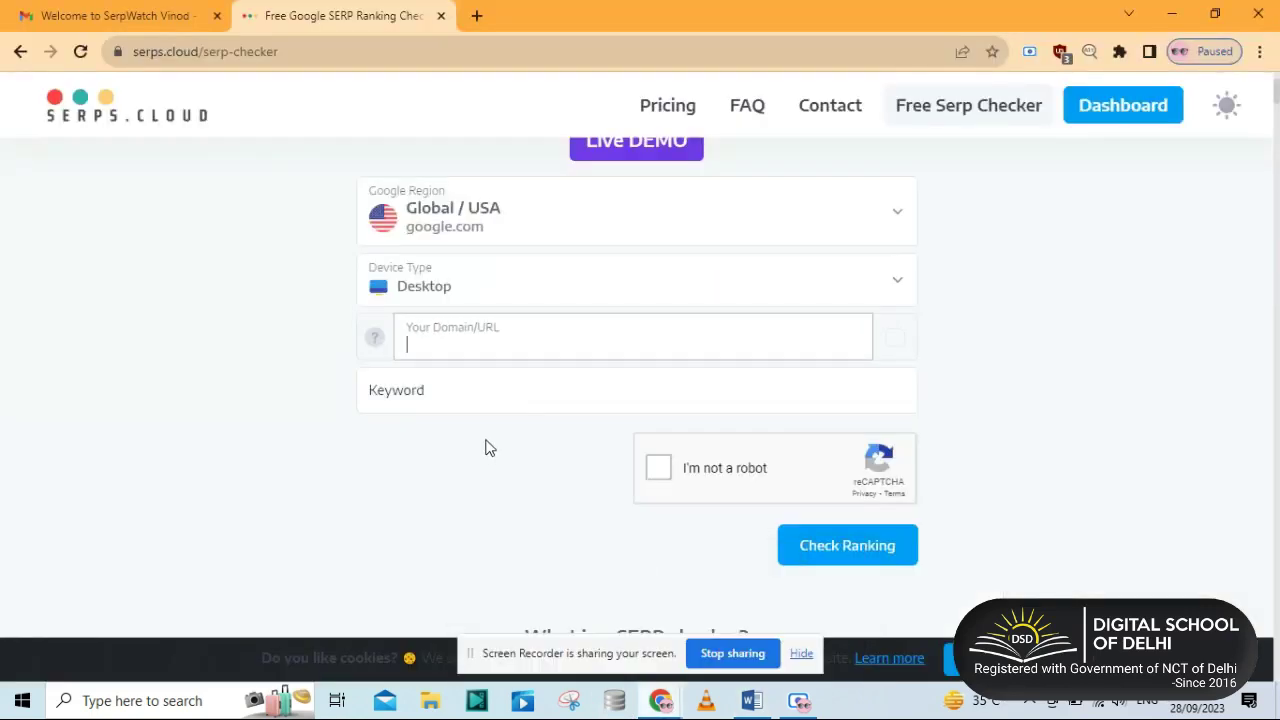
pyautogui.hotkey('ctrl', 'v')
# Copy "best newspaper in india" from the Word document into the Keyword field and submit the ranking check with the reCAPTCHA confirmed.
pyautogui.click(443, 397)
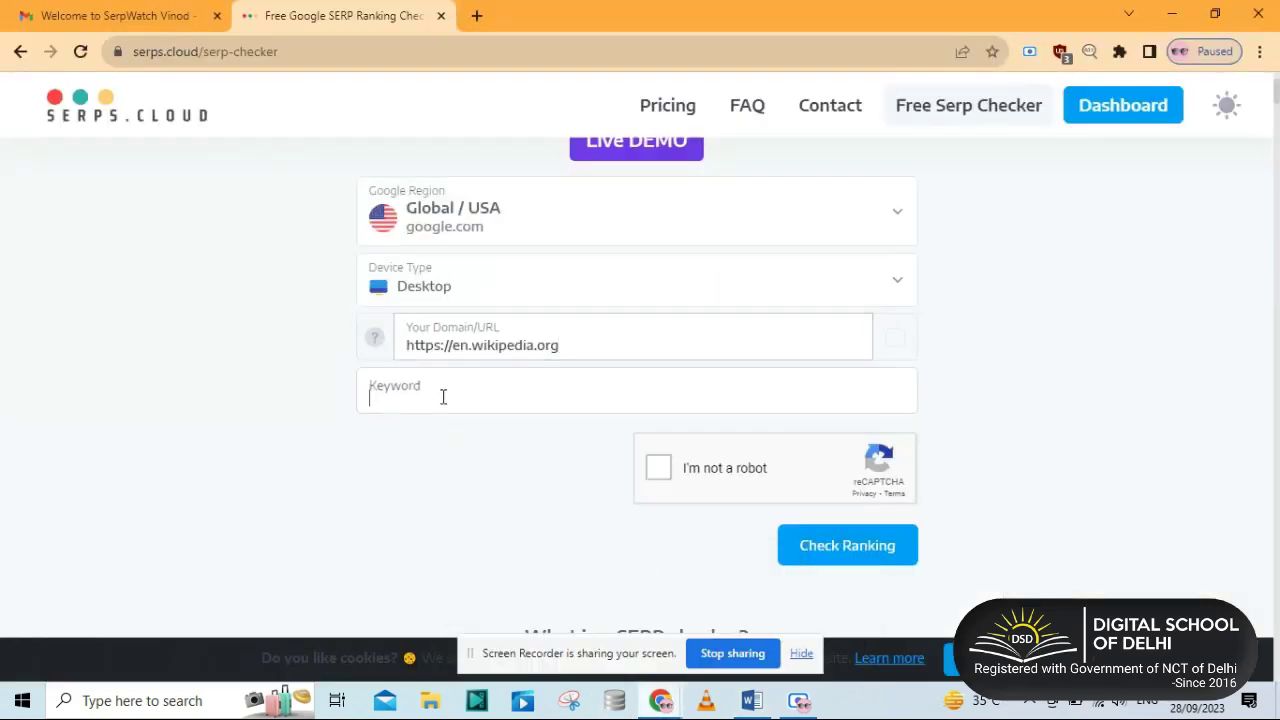
pyautogui.click(760, 704)
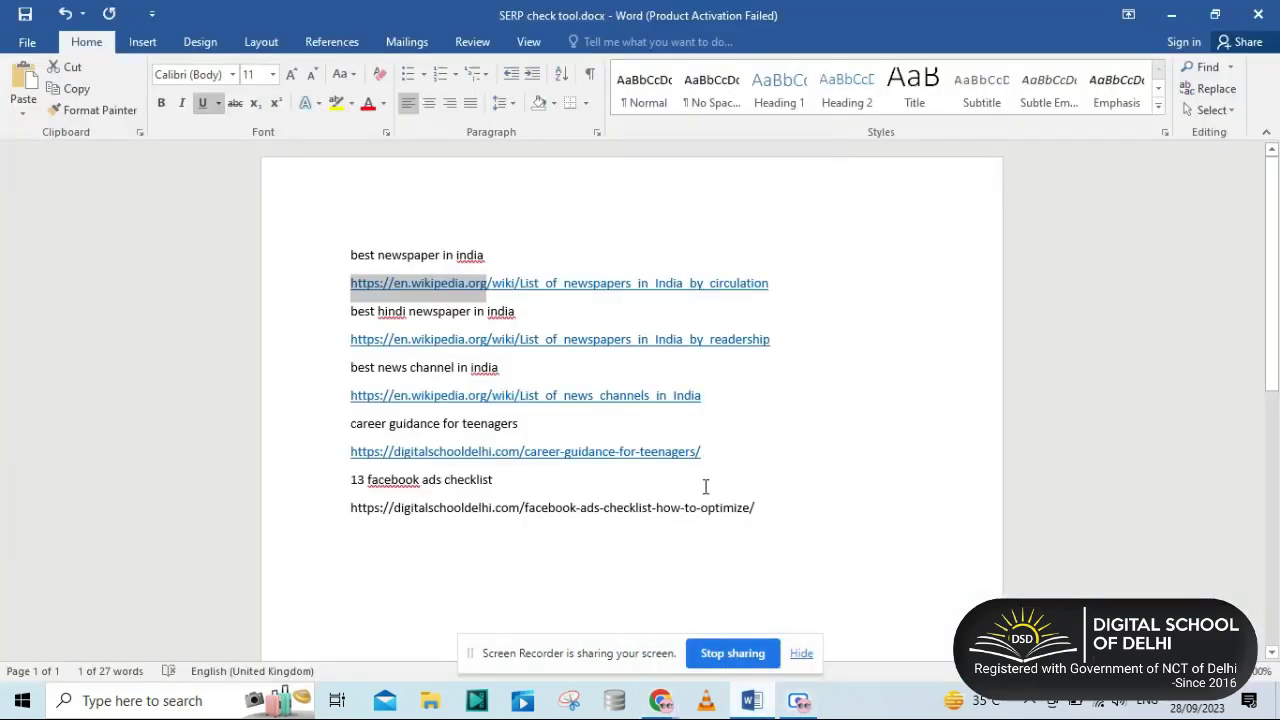
pyautogui.click(316, 270)
pyautogui.hotkey('ctrl', 'c')
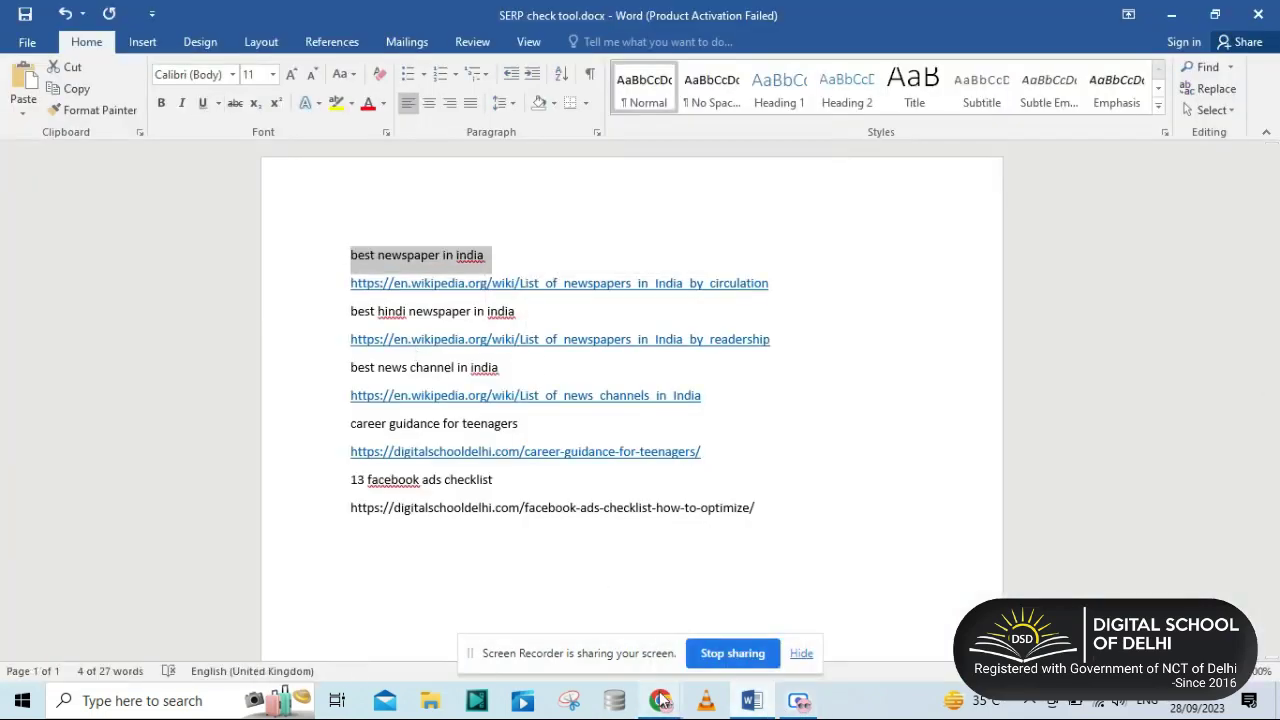
pyautogui.moveTo(660, 700)
pyautogui.click(574, 609)
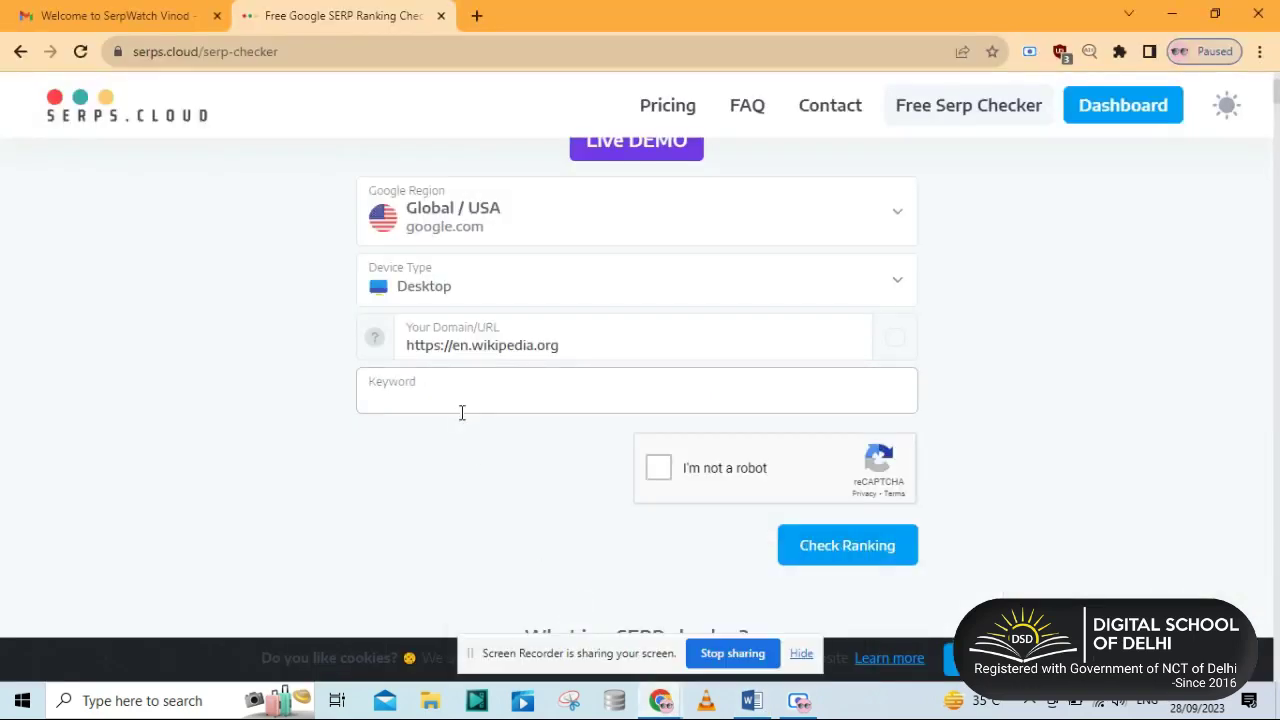
pyautogui.click(462, 412)
pyautogui.hotkey('ctrl', 'v')
pyautogui.click(662, 468)
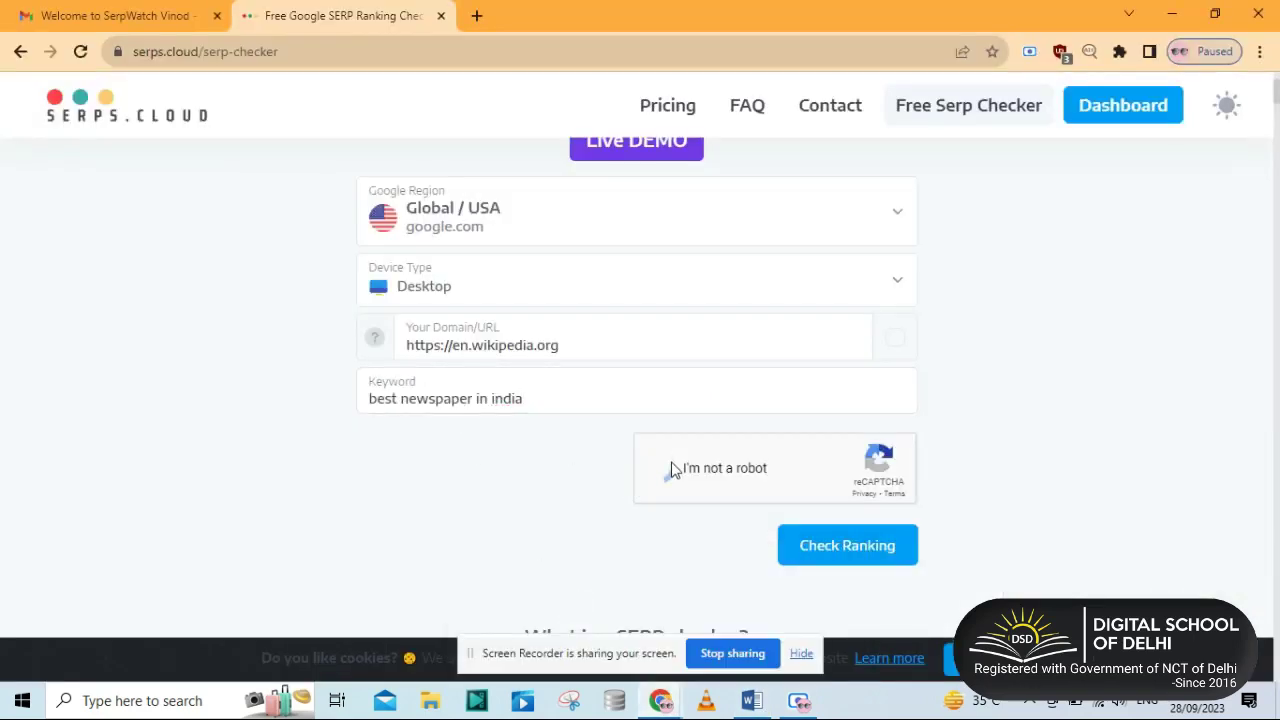
pyautogui.click(818, 545)
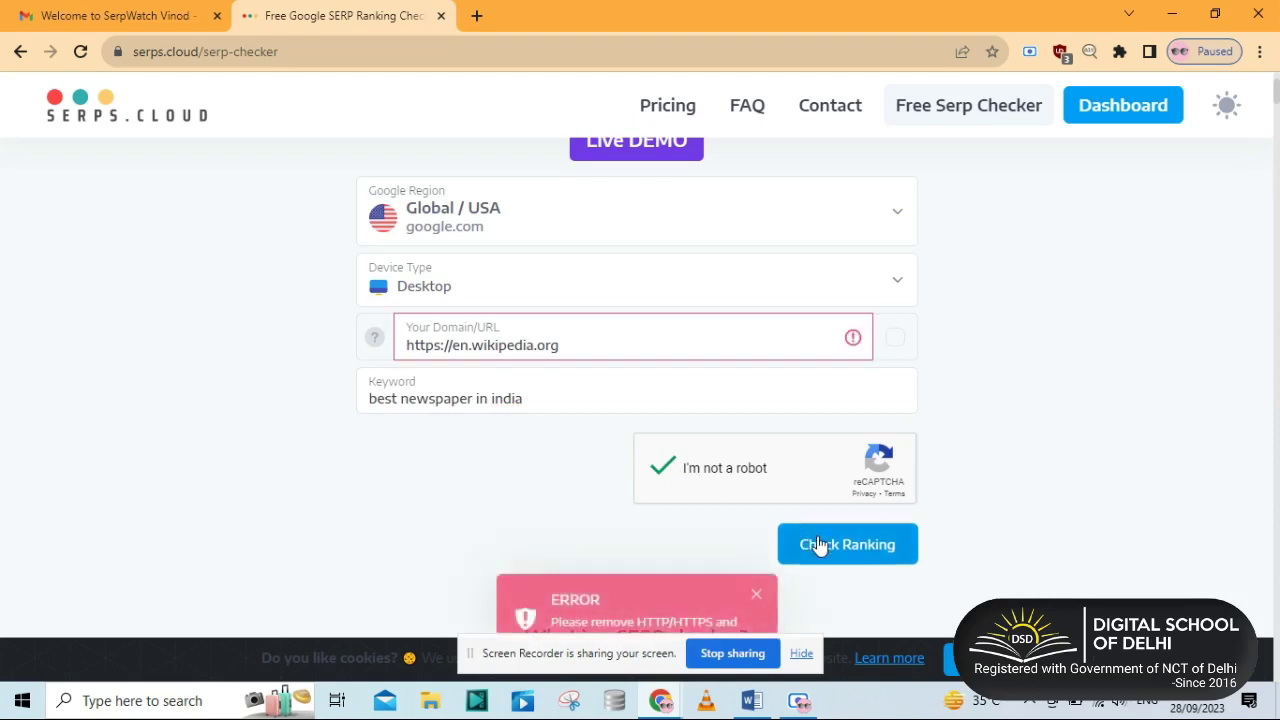
pyautogui.scroll(-1, 818, 545)
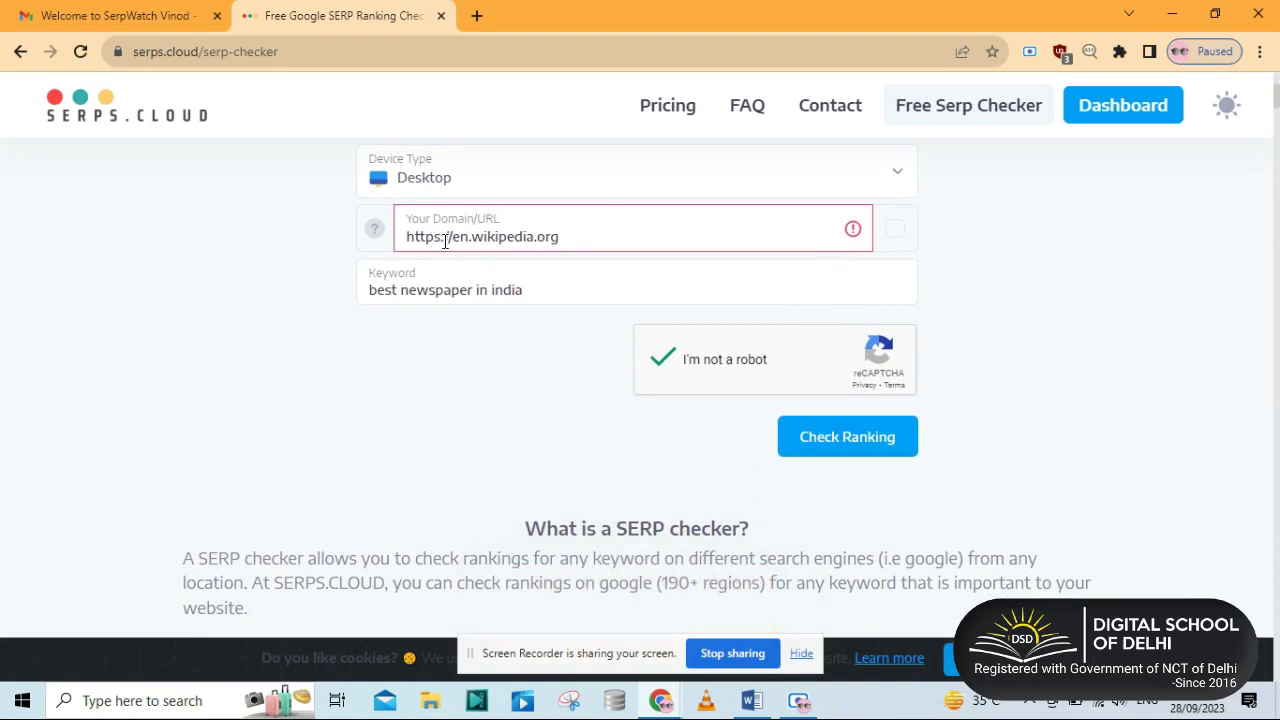
pyautogui.moveTo(445, 240); pyautogui.dragTo(345, 243)
pyautogui.press('BackSpace')
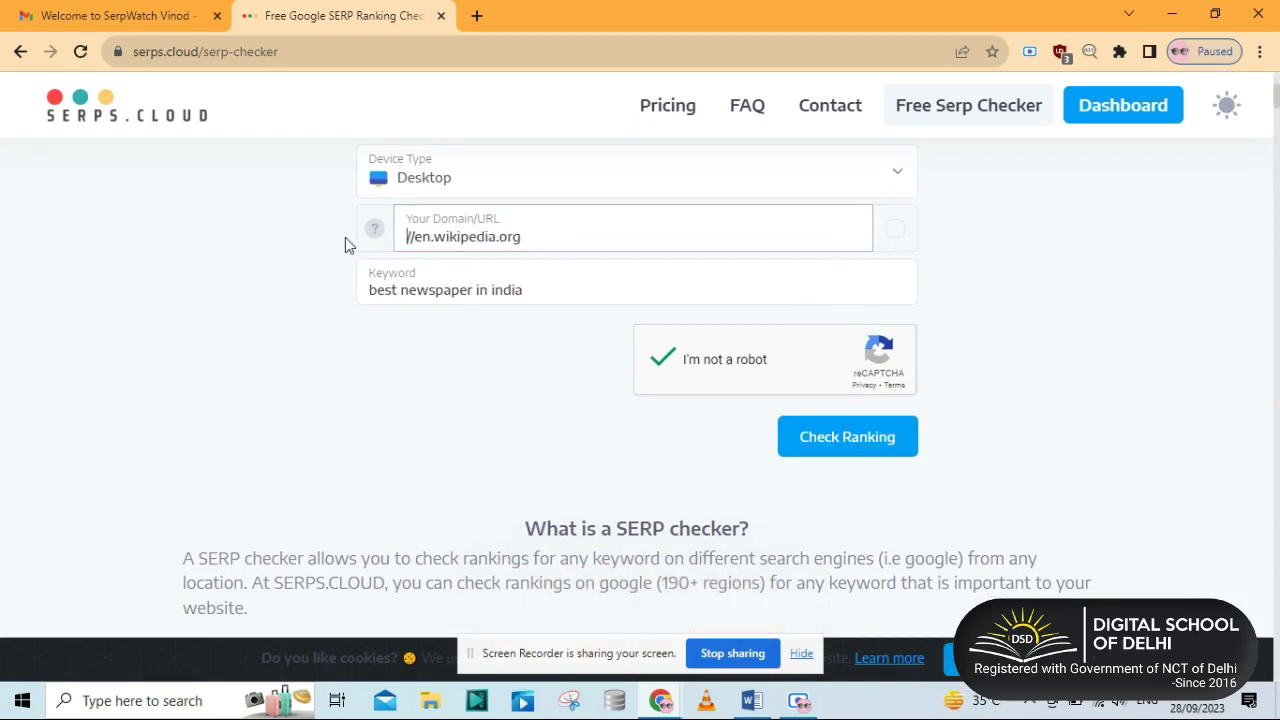
pyautogui.press('Delete')
pyautogui.press('Delete')
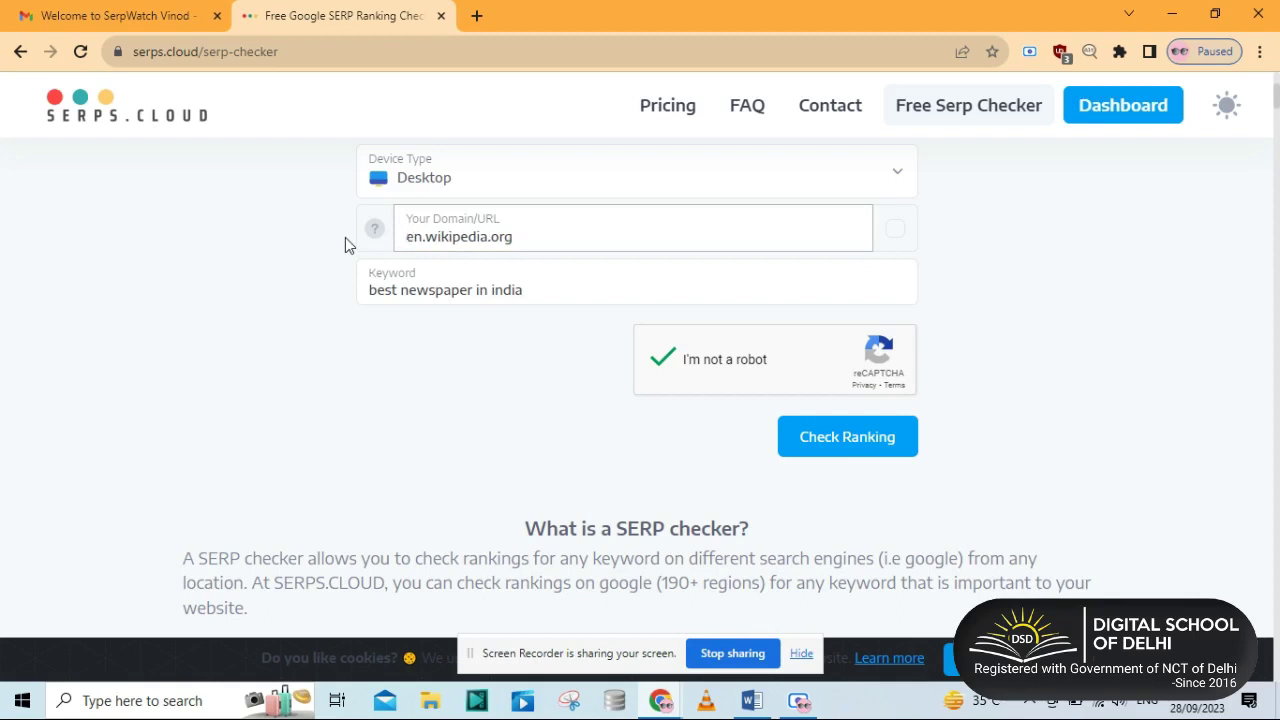
pyautogui.click(815, 440)
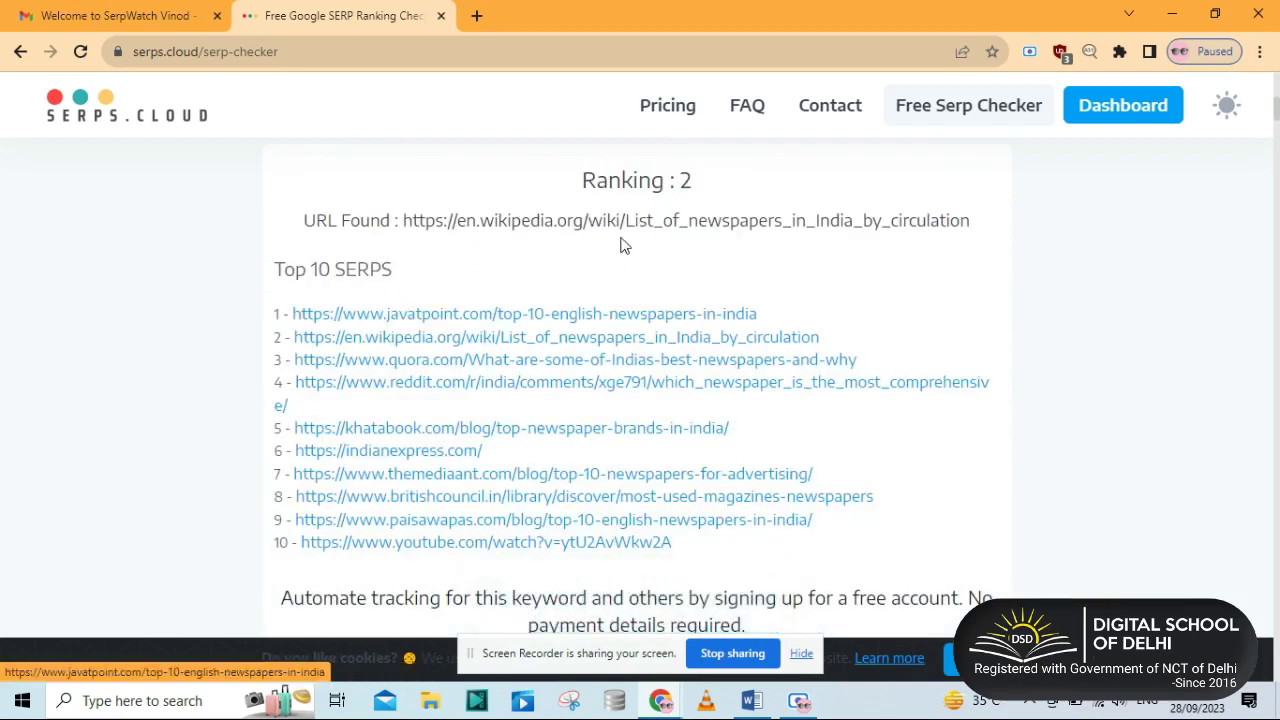
# Examine the ranking, the URL found and the top 10 SERPs list against the submitted domain and keyword.
pyautogui.scroll(1, 620, 245)
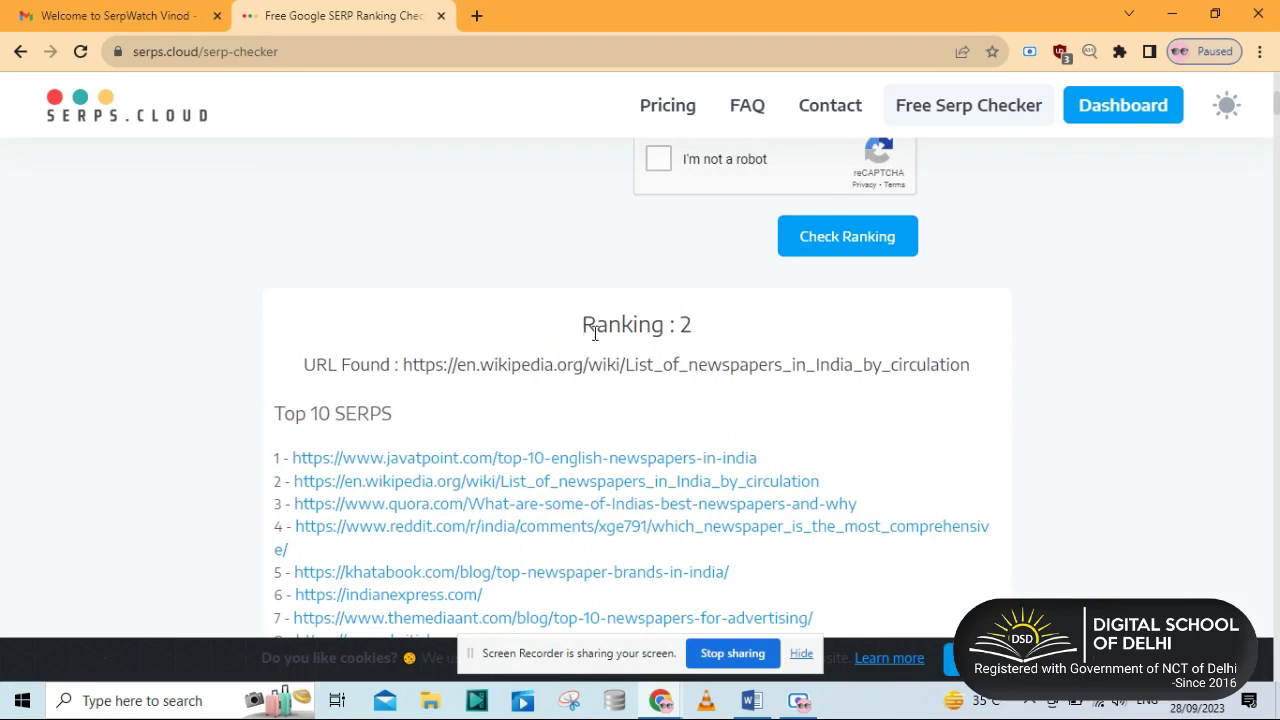
pyautogui.moveTo(595, 333); pyautogui.dragTo(697, 344)
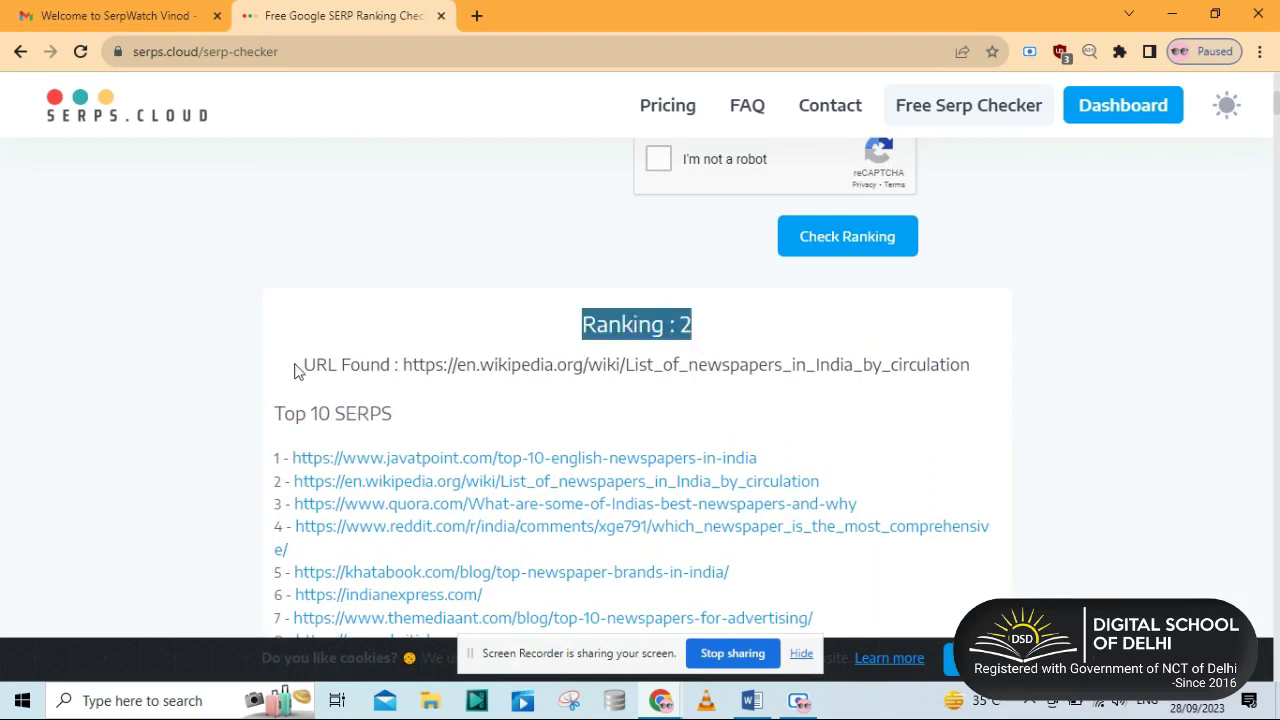
pyautogui.moveTo(294, 371); pyautogui.dragTo(808, 418)
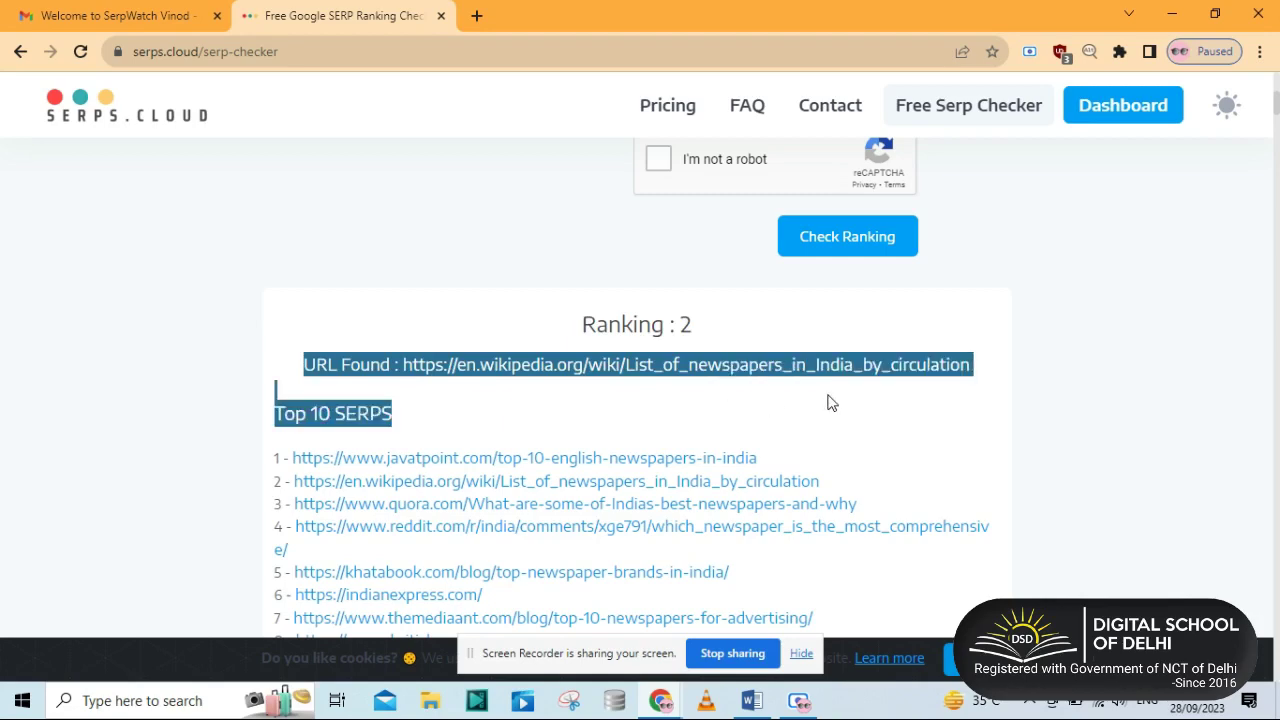
pyautogui.click(863, 395)
pyautogui.scroll(4, 863, 395)
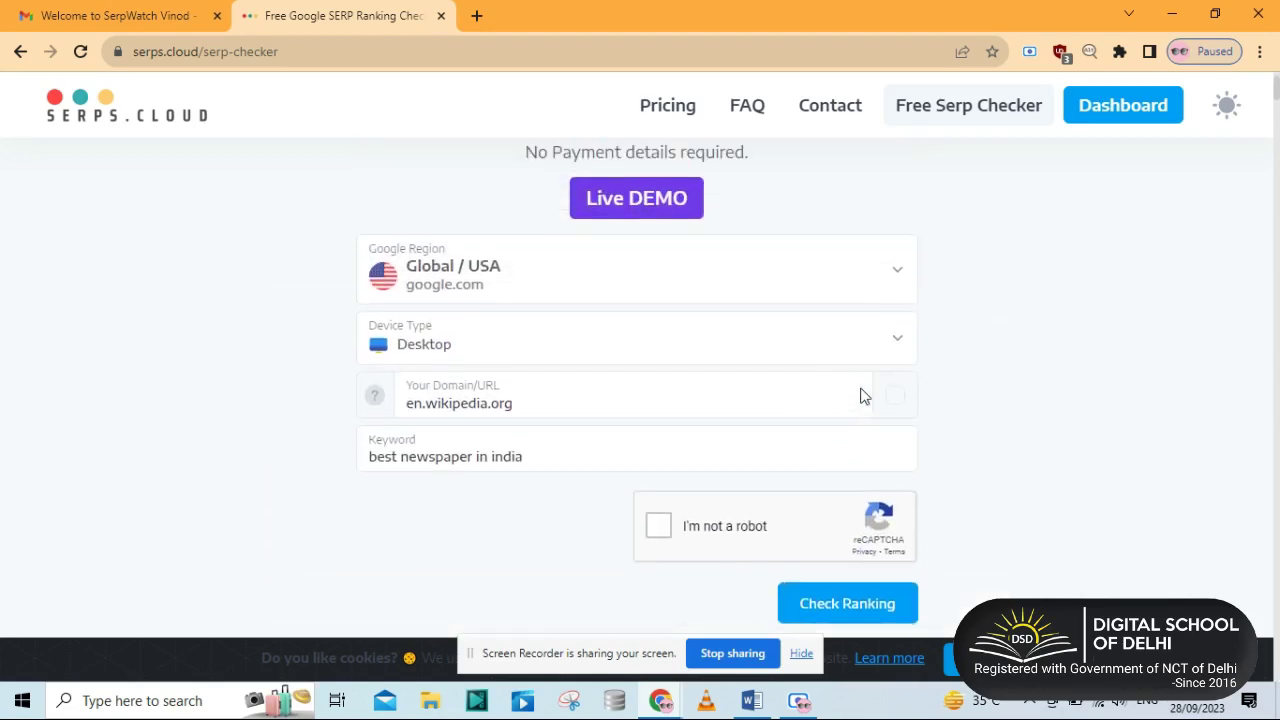
pyautogui.scroll(1, 863, 395)
pyautogui.scroll(-5, 863, 395)
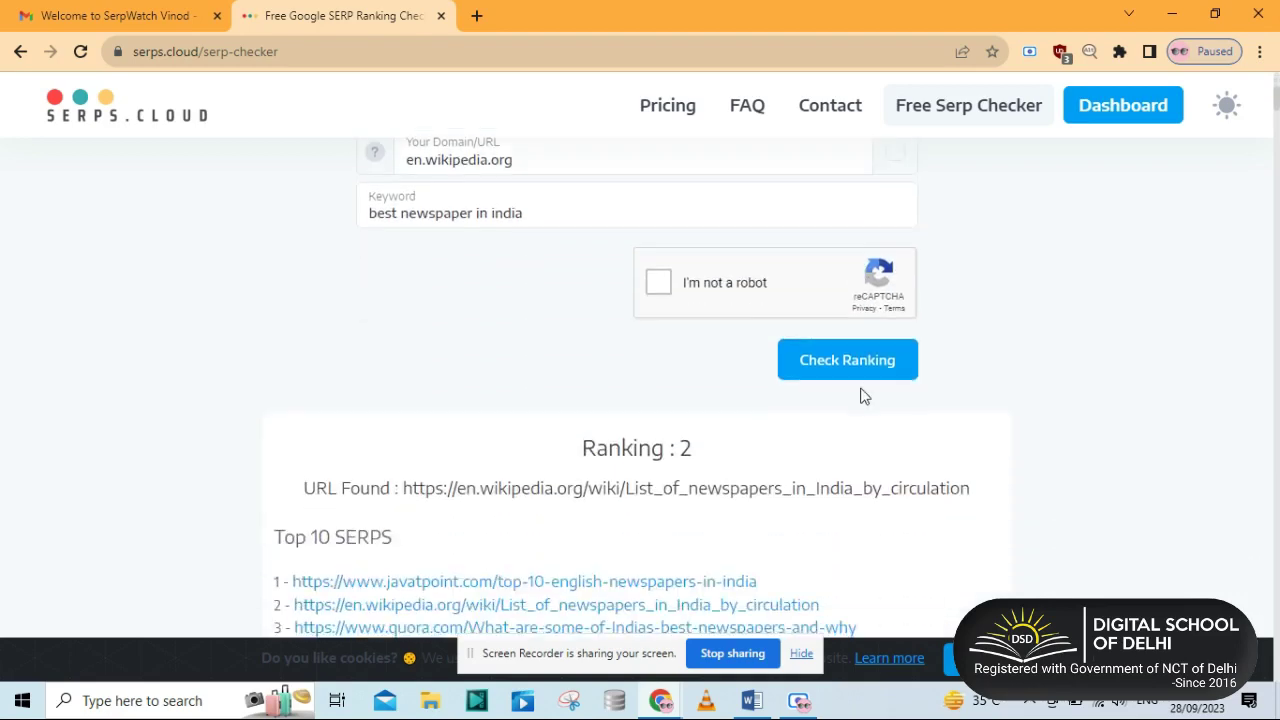
pyautogui.scroll(-1, 863, 395)
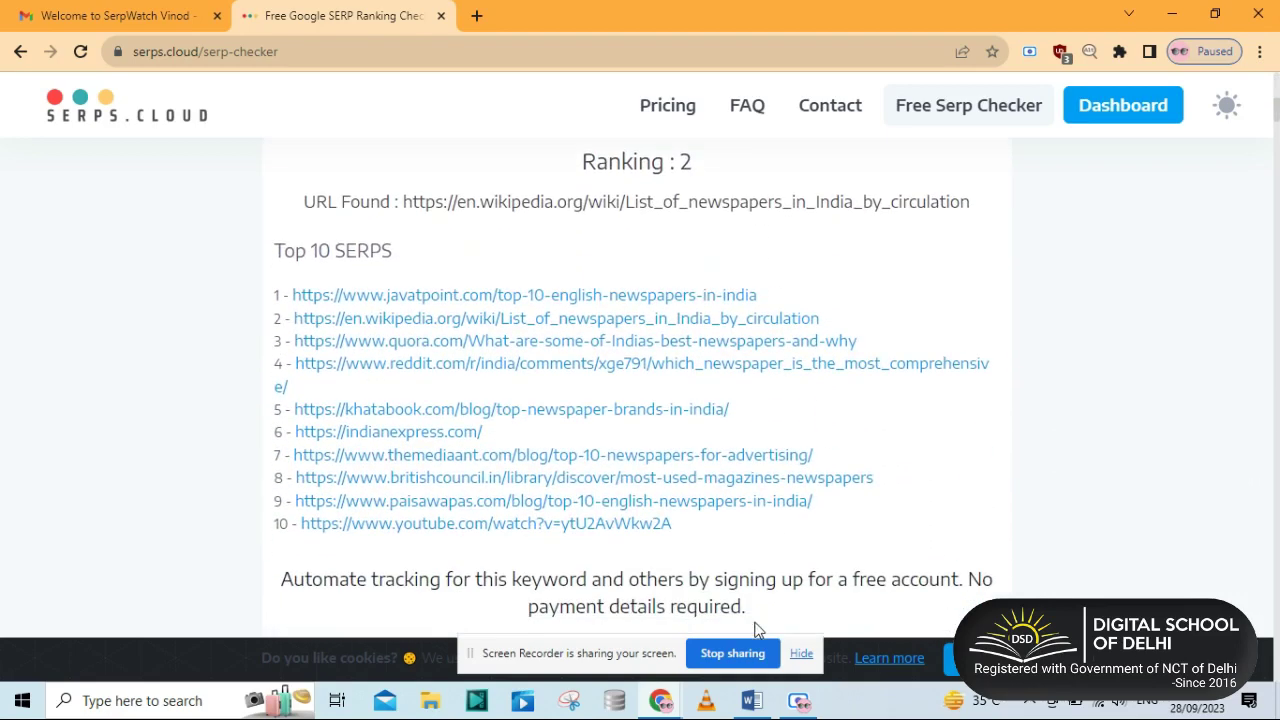
# Search Google for "best newspaper in india" in a new tab and locate the Wikipedia page among the live results.
pyautogui.click(752, 700)
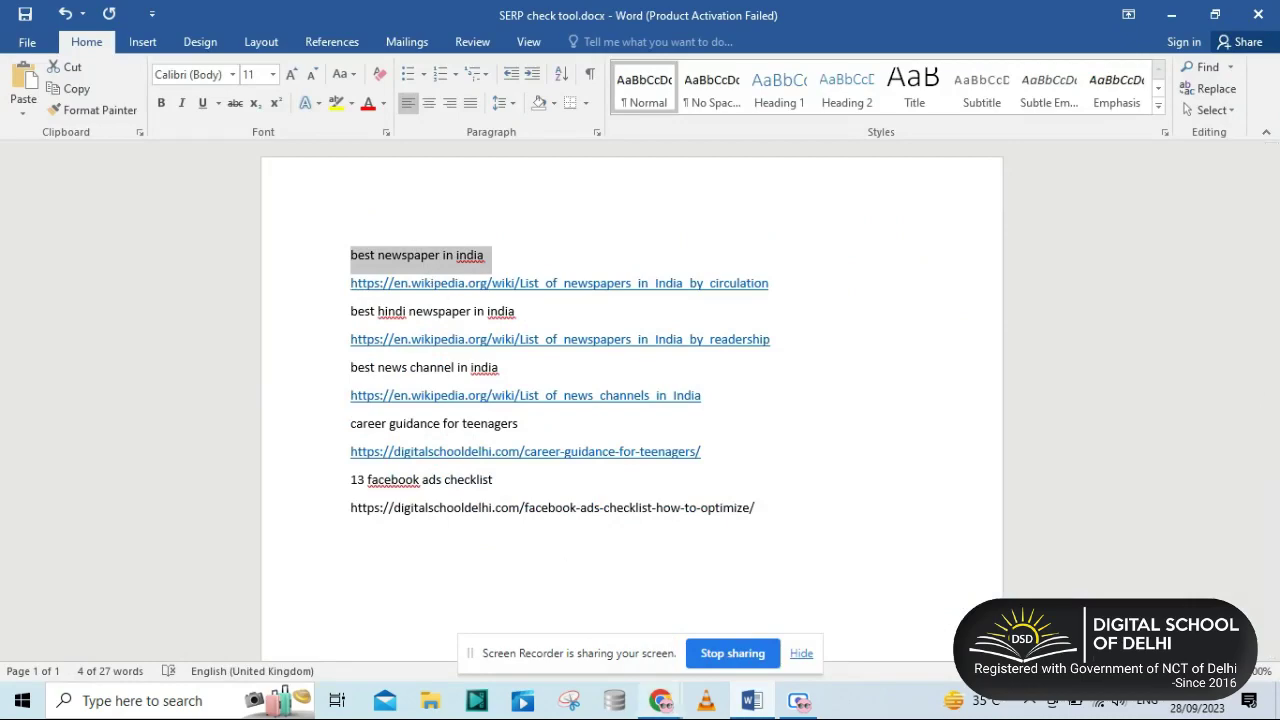
pyautogui.moveTo(660, 700)
pyautogui.click(580, 620)
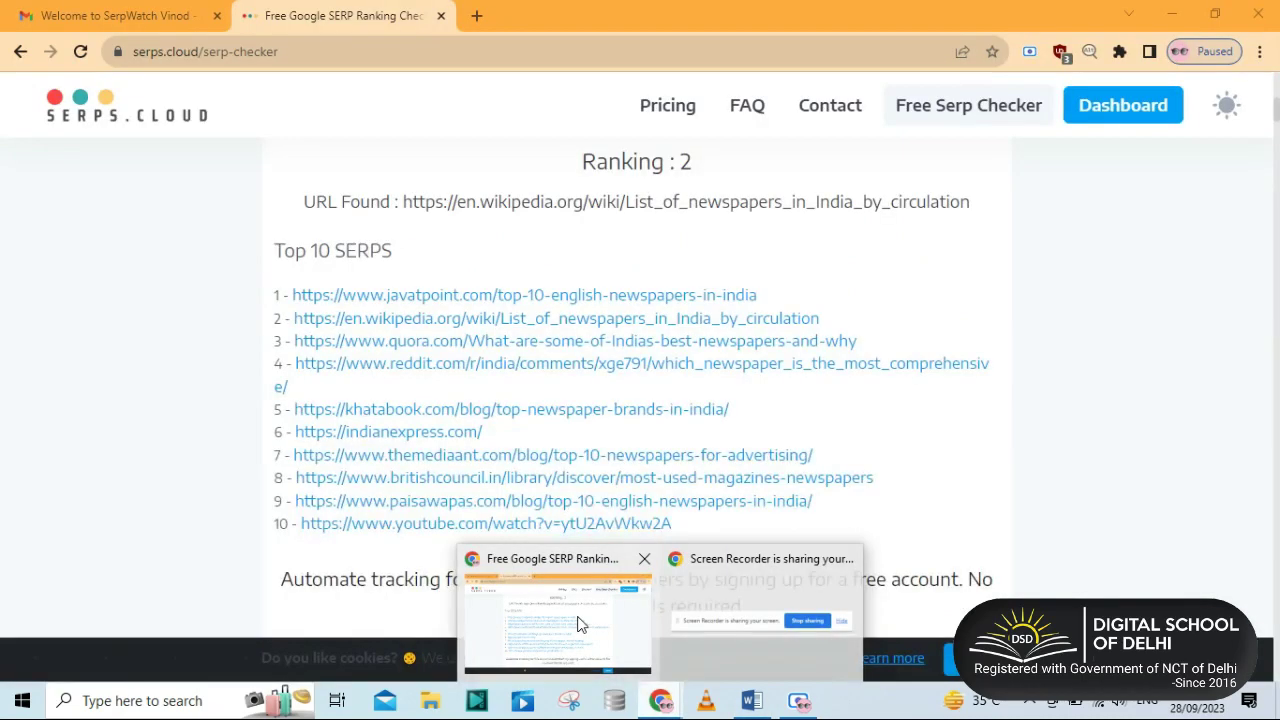
pyautogui.click(474, 12)
pyautogui.hotkey('ctrl', 'v')
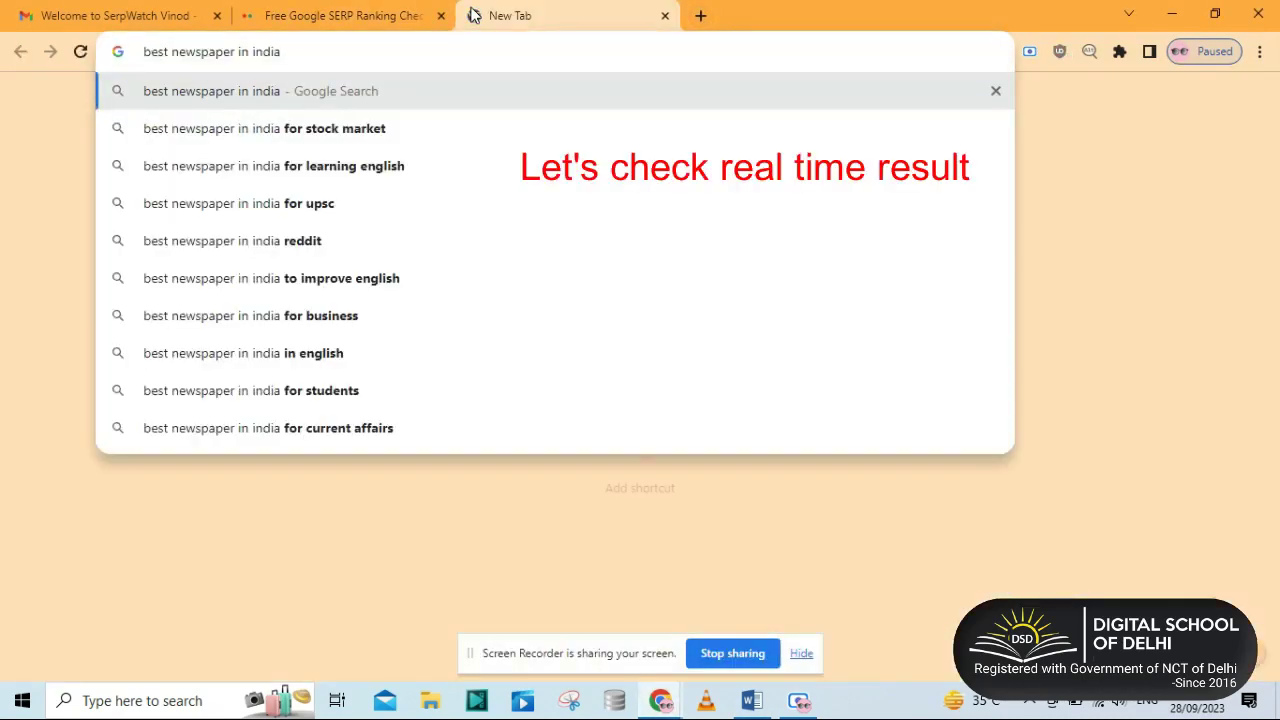
pyautogui.press('Return')
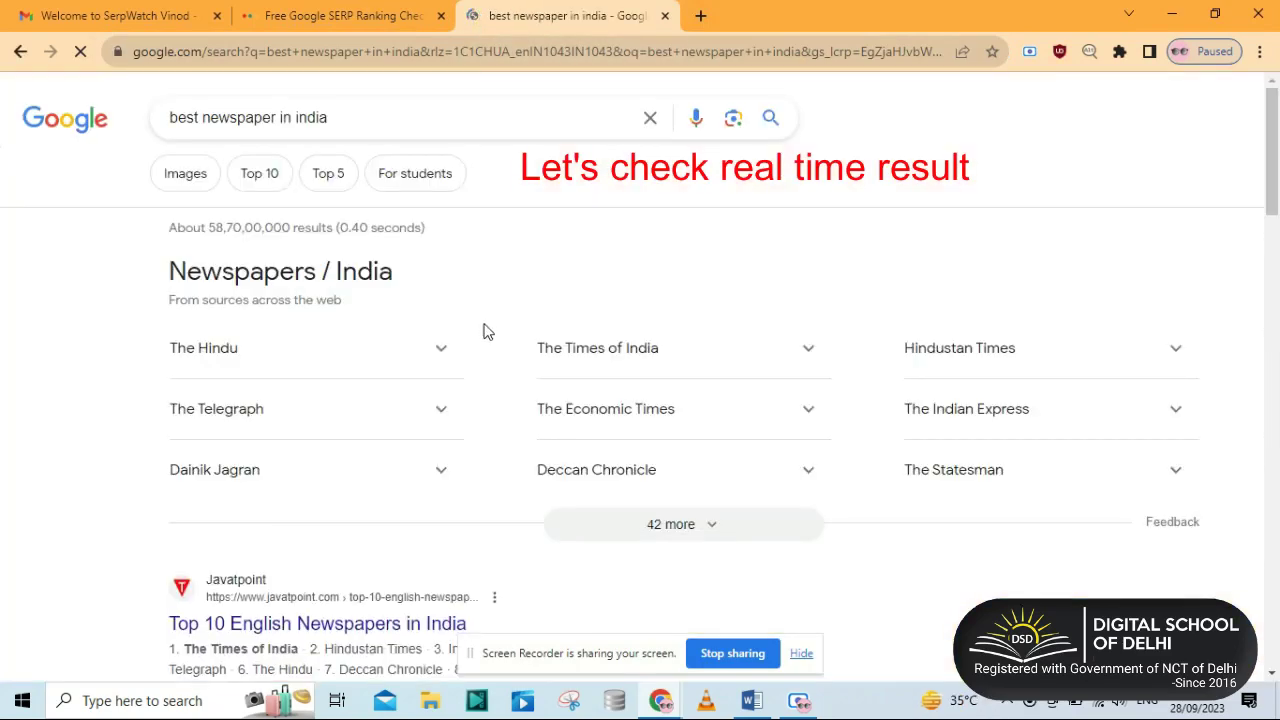
pyautogui.scroll(-5, 351, 362)
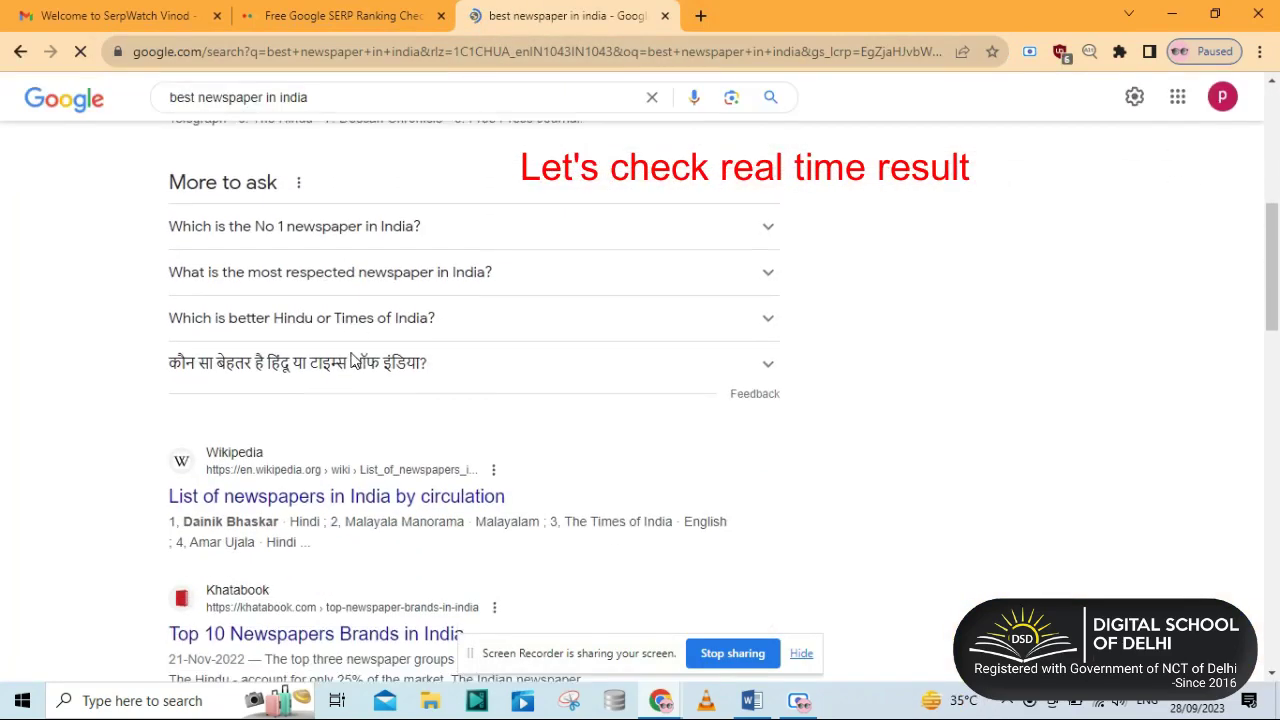
pyautogui.scroll(-2, 351, 362)
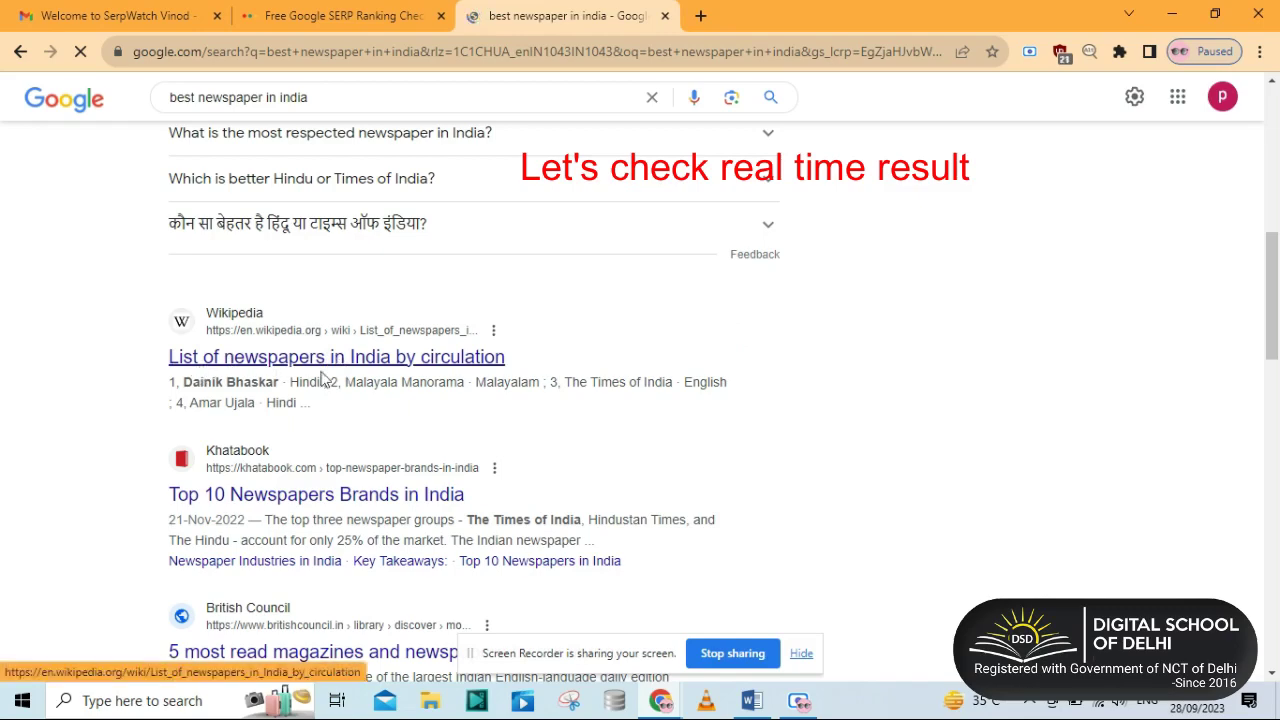
pyautogui.moveTo(151, 381)
pyautogui.mouseDown()
pyautogui.moveTo(500, 360)
pyautogui.moveTo(166, 366)
pyautogui.mouseUp()
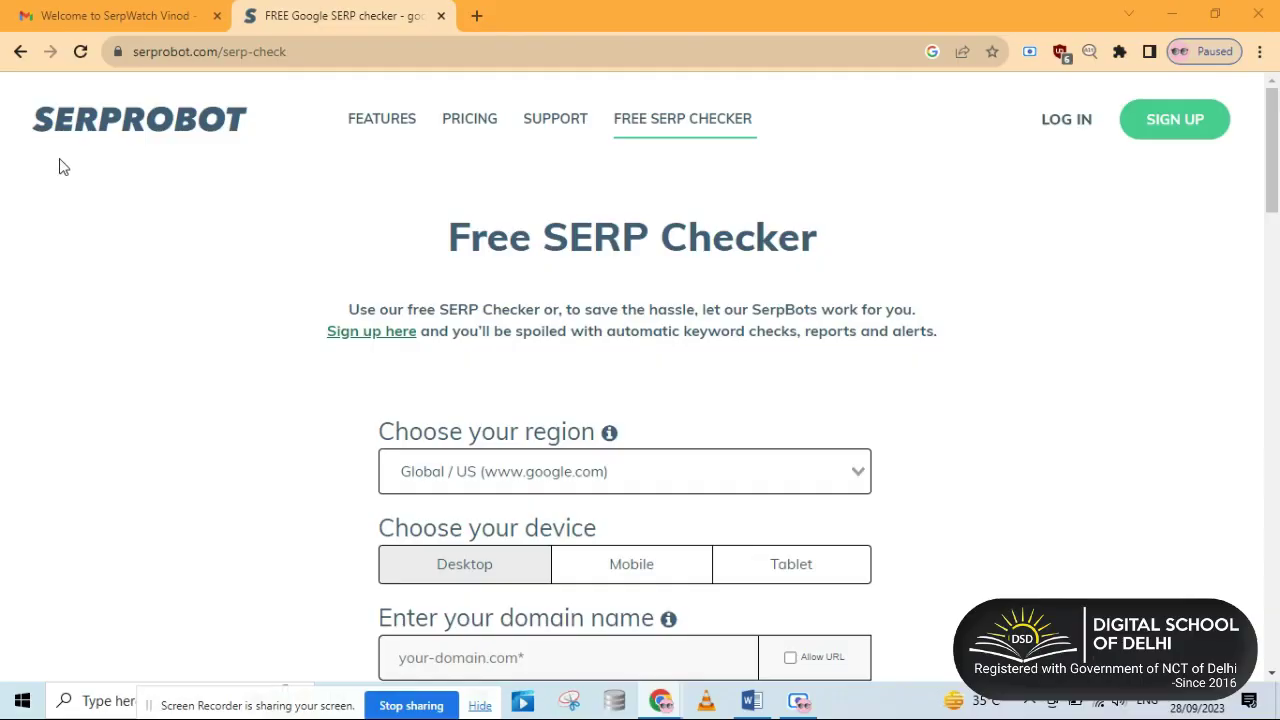
# Examine the SERPROBOT Free SERP Checker form and its list of available Google regions.
pyautogui.moveTo(30, 137); pyautogui.dragTo(318, 147)
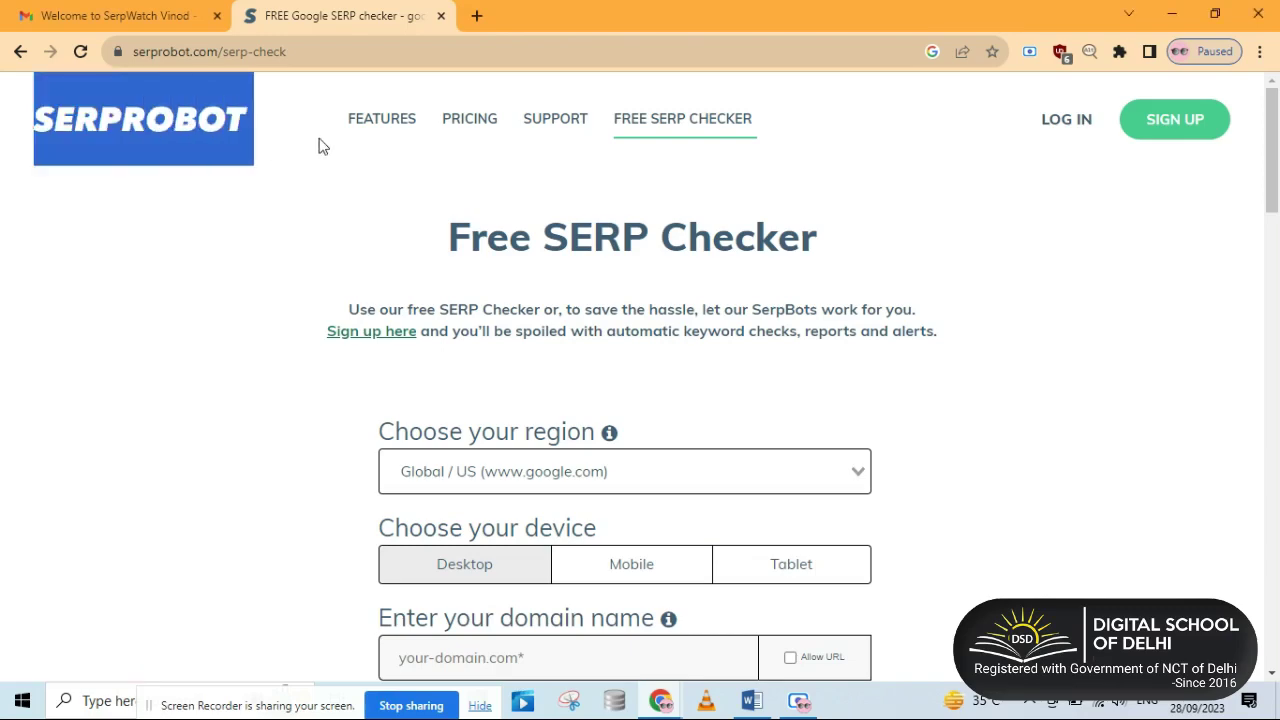
pyautogui.click(323, 216)
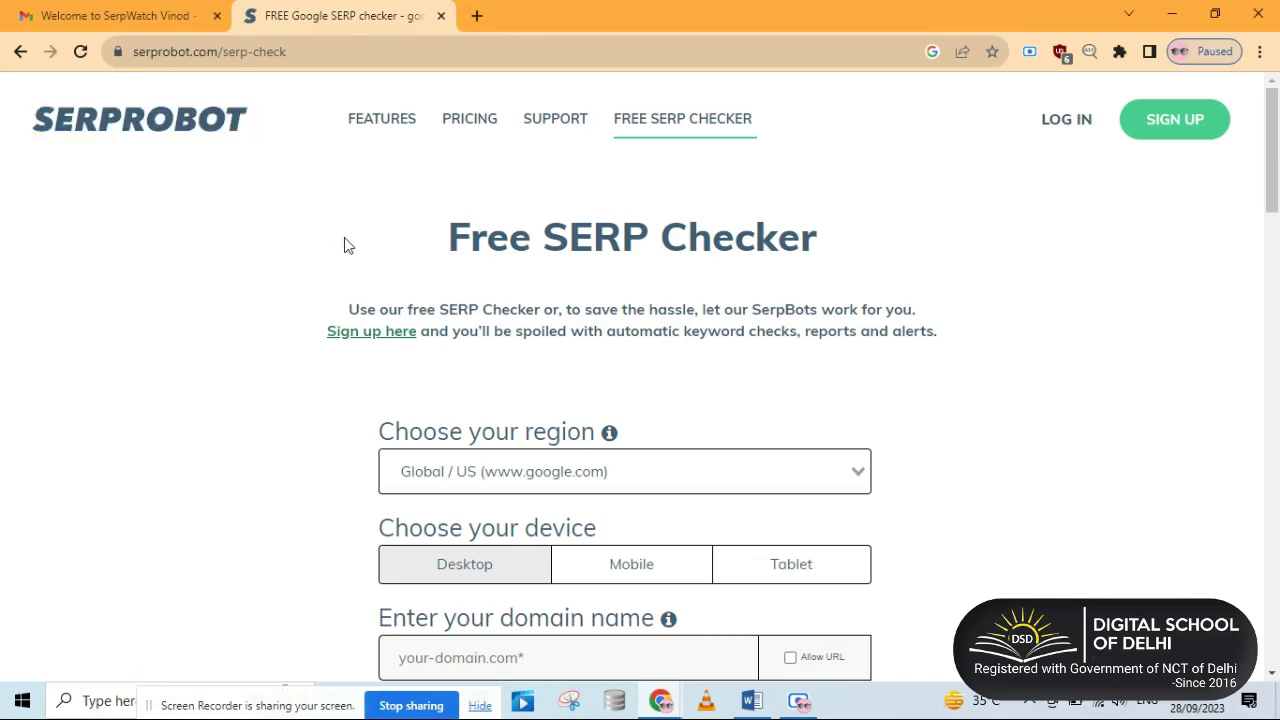
pyautogui.scroll(-1, 346, 243)
pyautogui.scroll(-3, 344, 240)
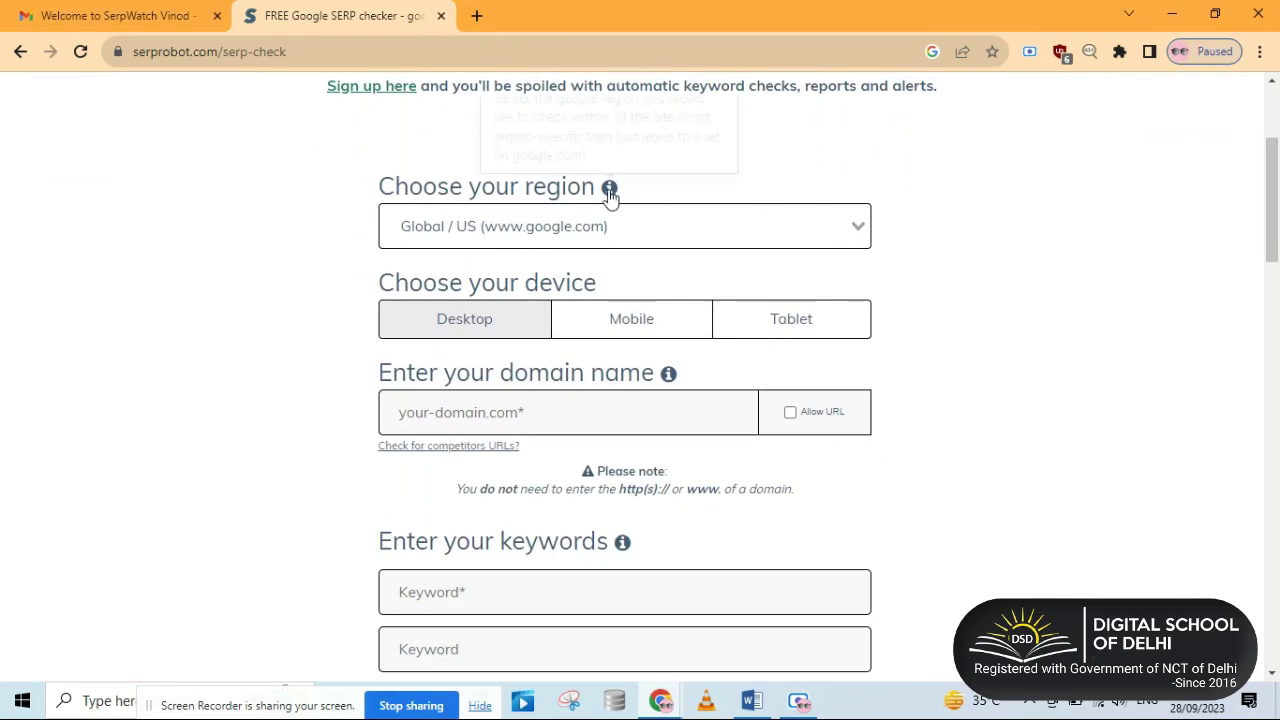
pyautogui.click(866, 235)
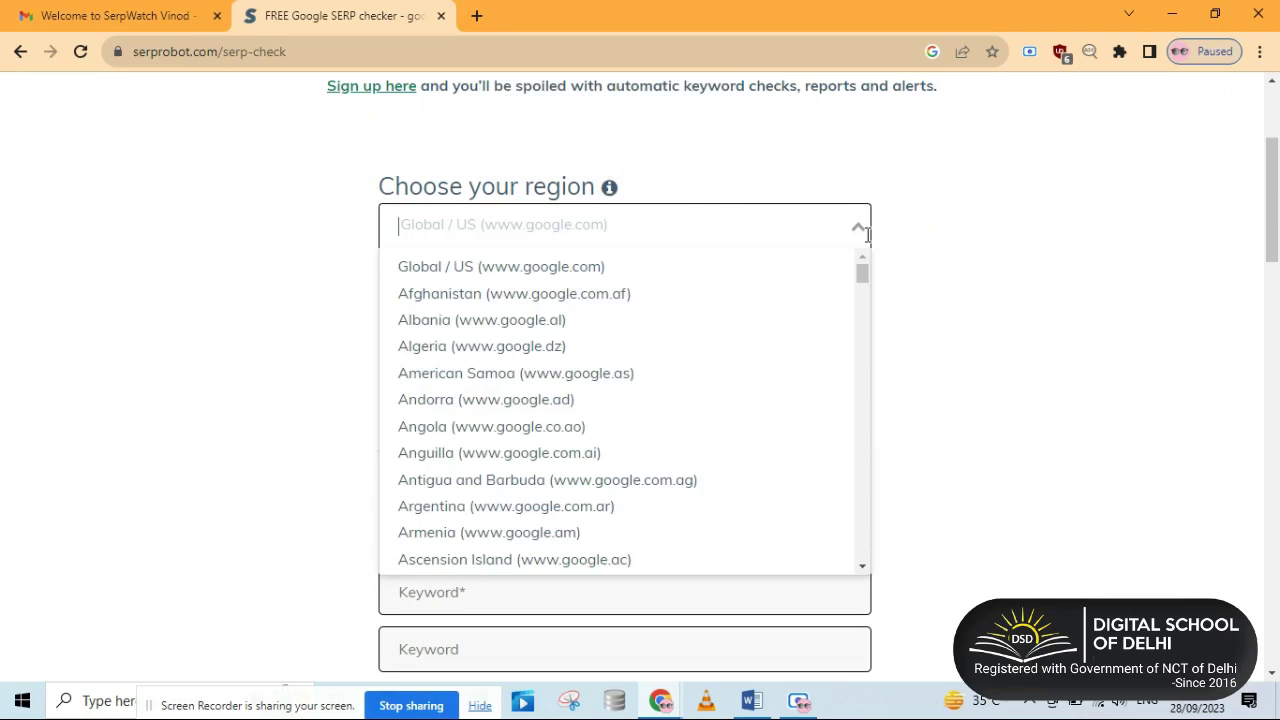
pyautogui.click(866, 235)
pyautogui.scroll(-1, 903, 306)
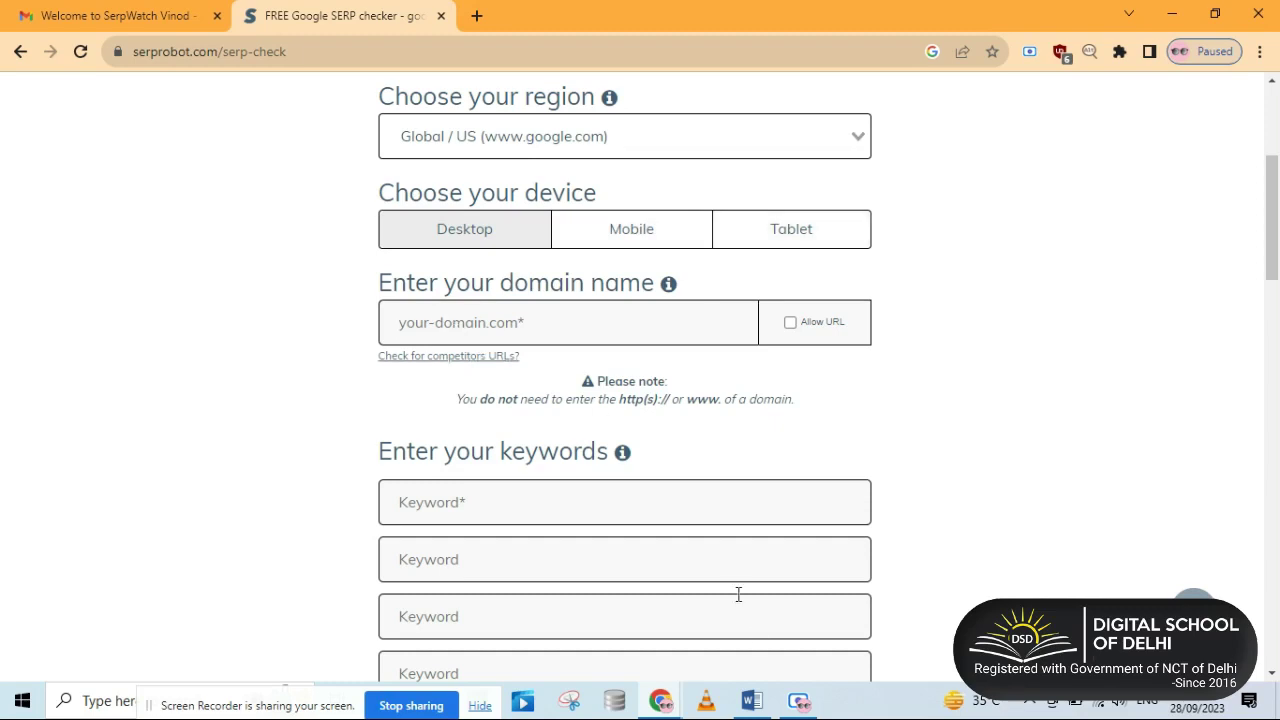
# Copy "best hindi newspaper in india" from the Word document into the first Keyword field of the SERP checker.
pyautogui.click(756, 703)
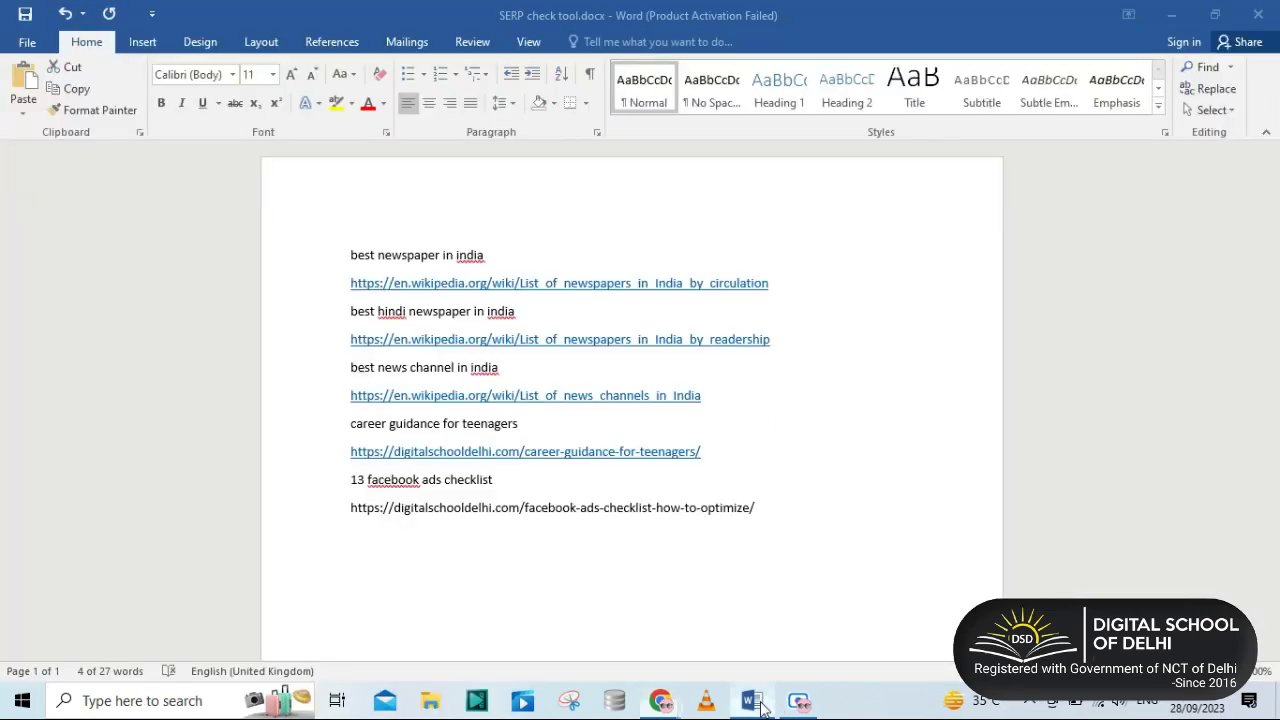
pyautogui.click(313, 318)
pyautogui.hotkey('ctrl', 'c')
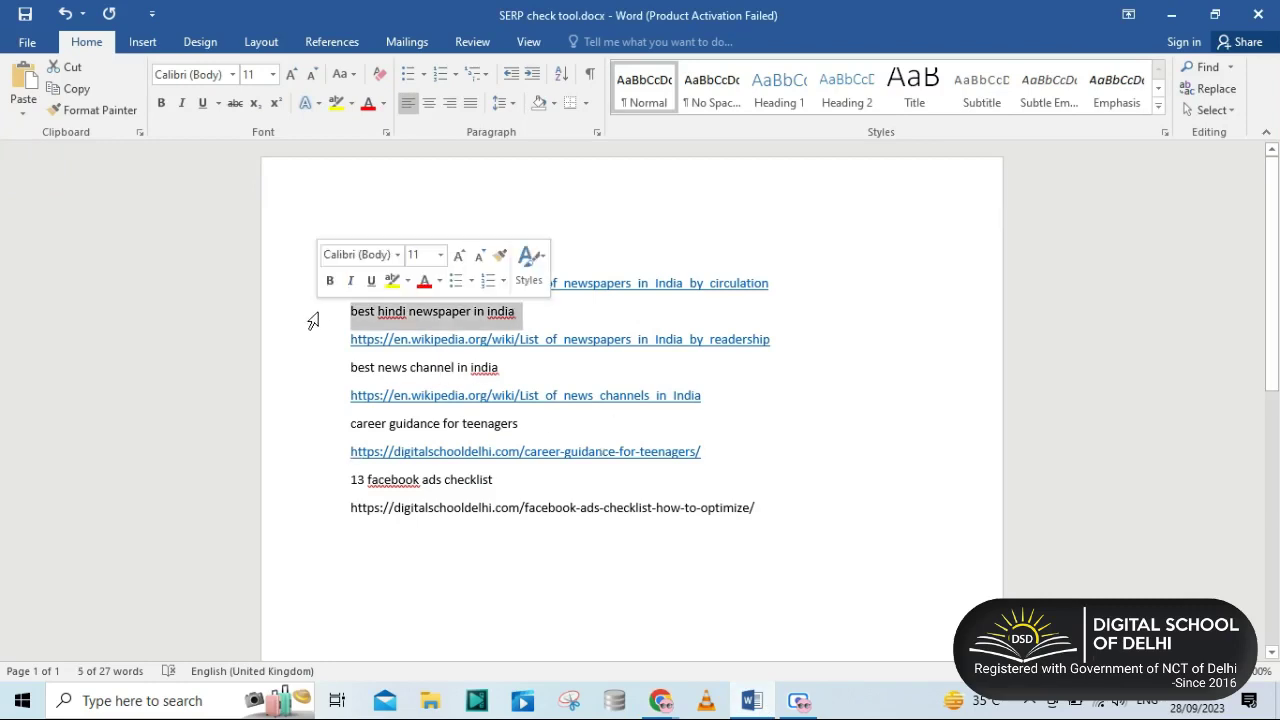
pyautogui.moveTo(660, 700)
pyautogui.click(595, 640)
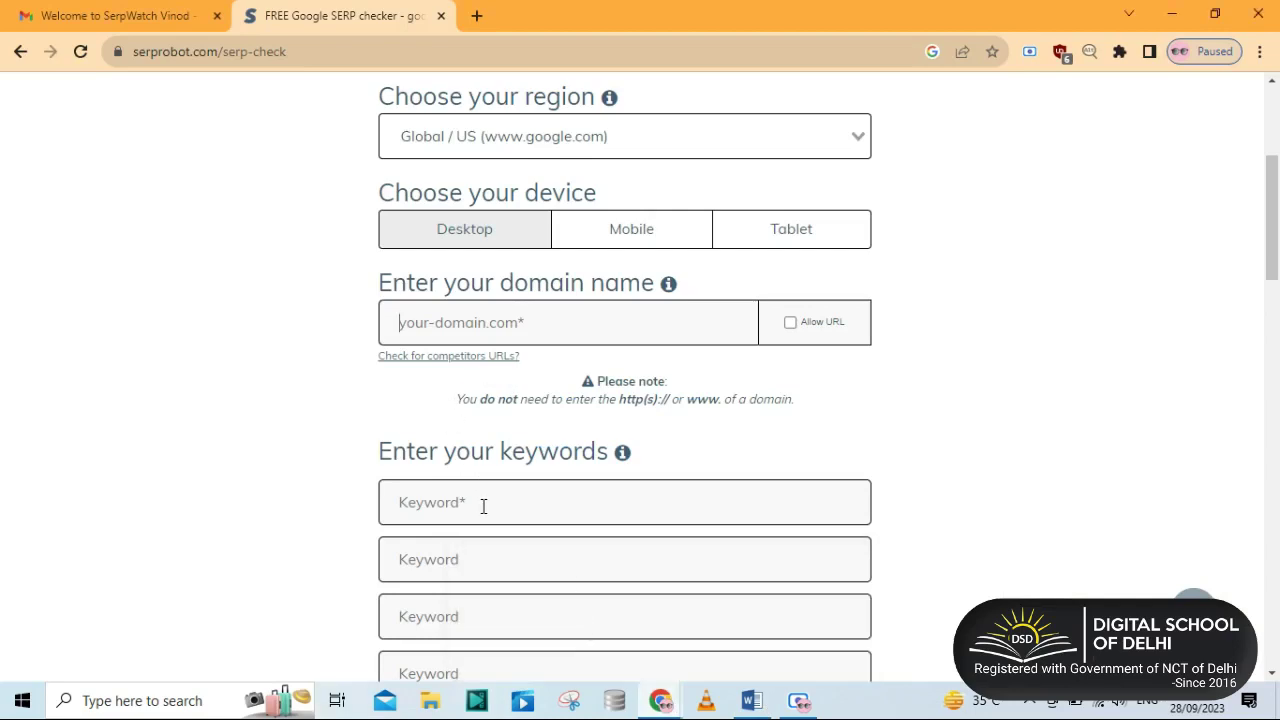
pyautogui.hotkey('ctrl', 'v')
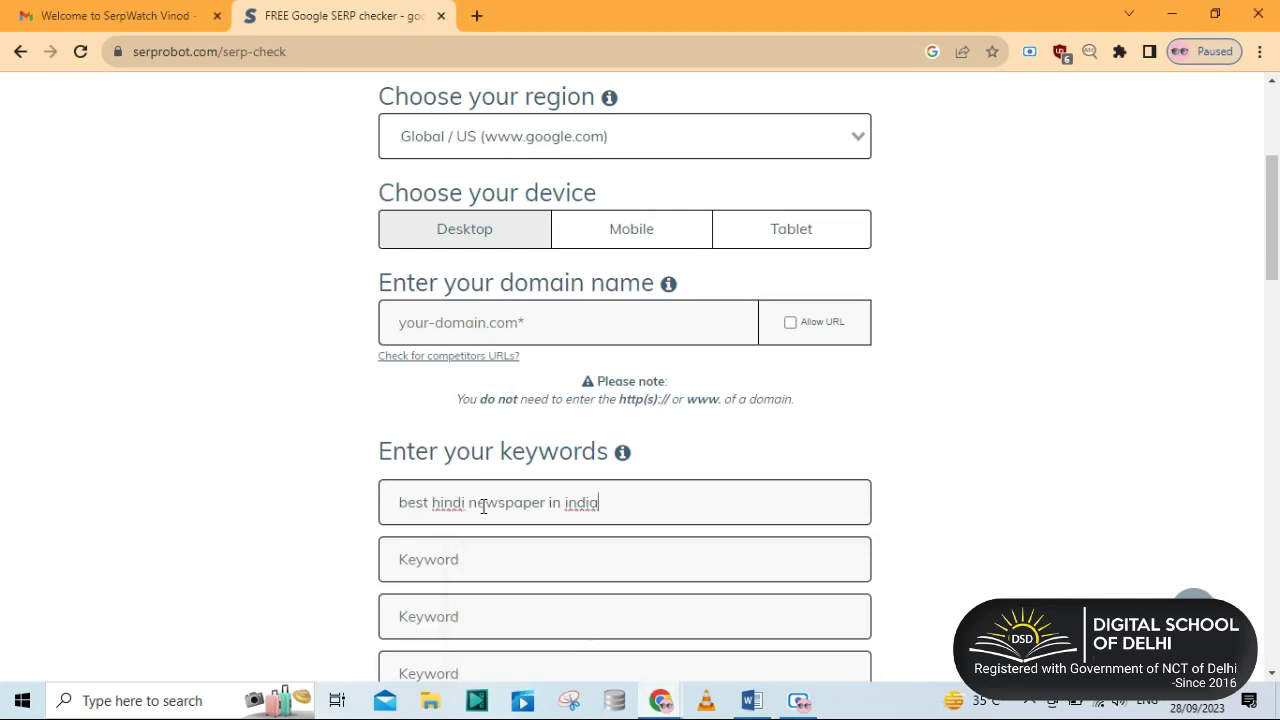
# Copy "en.wikipedia.org" from the first link in the Word document into the checker's domain name field.
pyautogui.click(745, 699)
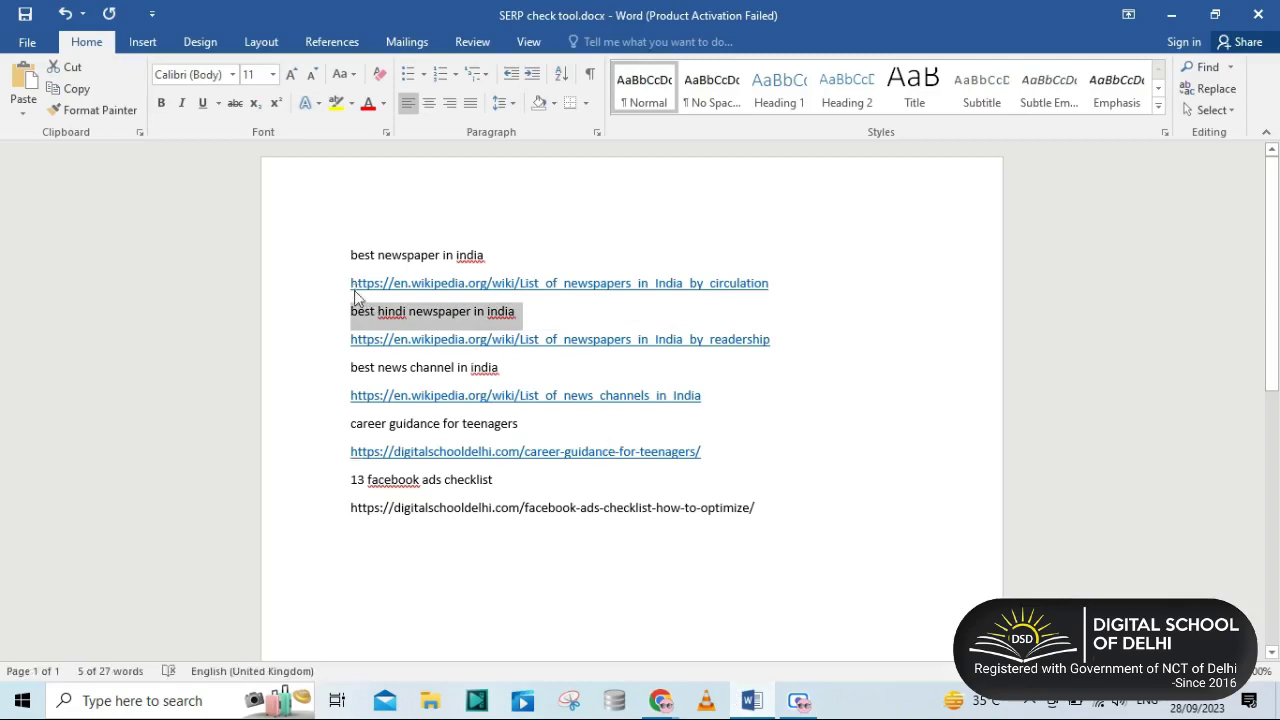
pyautogui.moveTo(393, 288); pyautogui.dragTo(487, 289)
pyautogui.hotkey('ctrl', 'c')
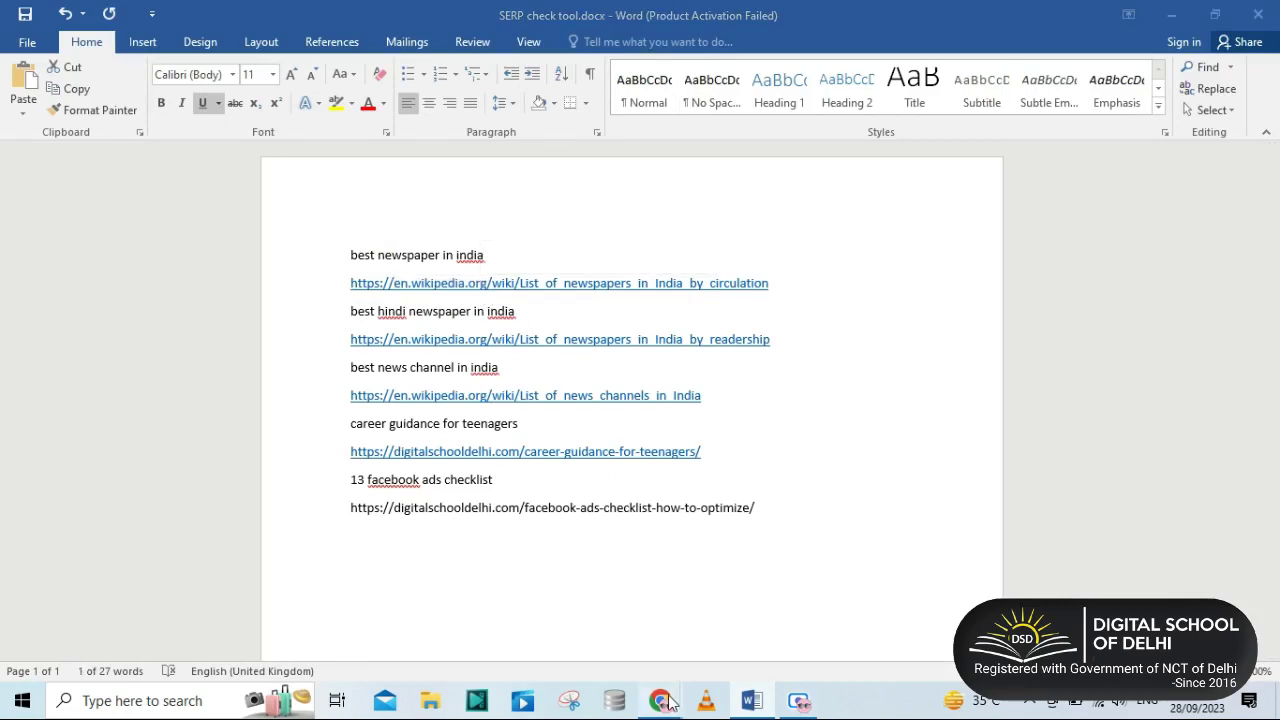
pyautogui.moveTo(667, 703)
pyautogui.click(598, 628)
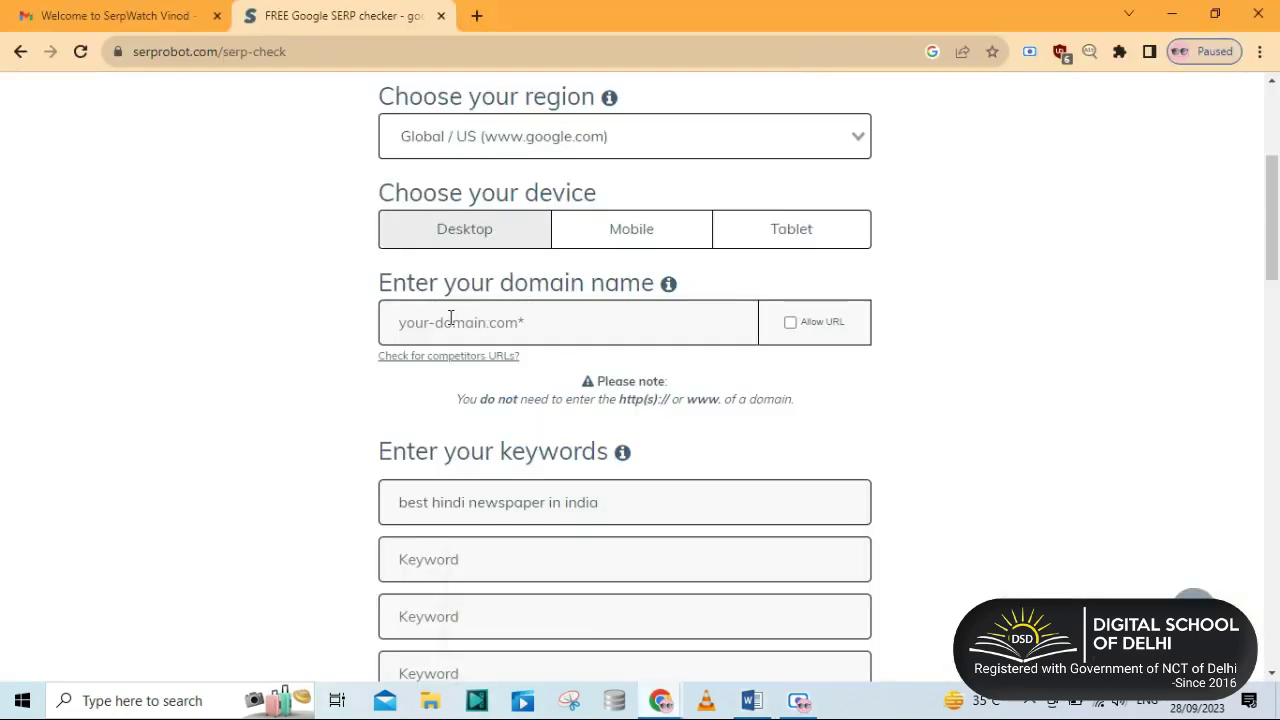
pyautogui.click(450, 318)
pyautogui.hotkey('ctrl', 'v')
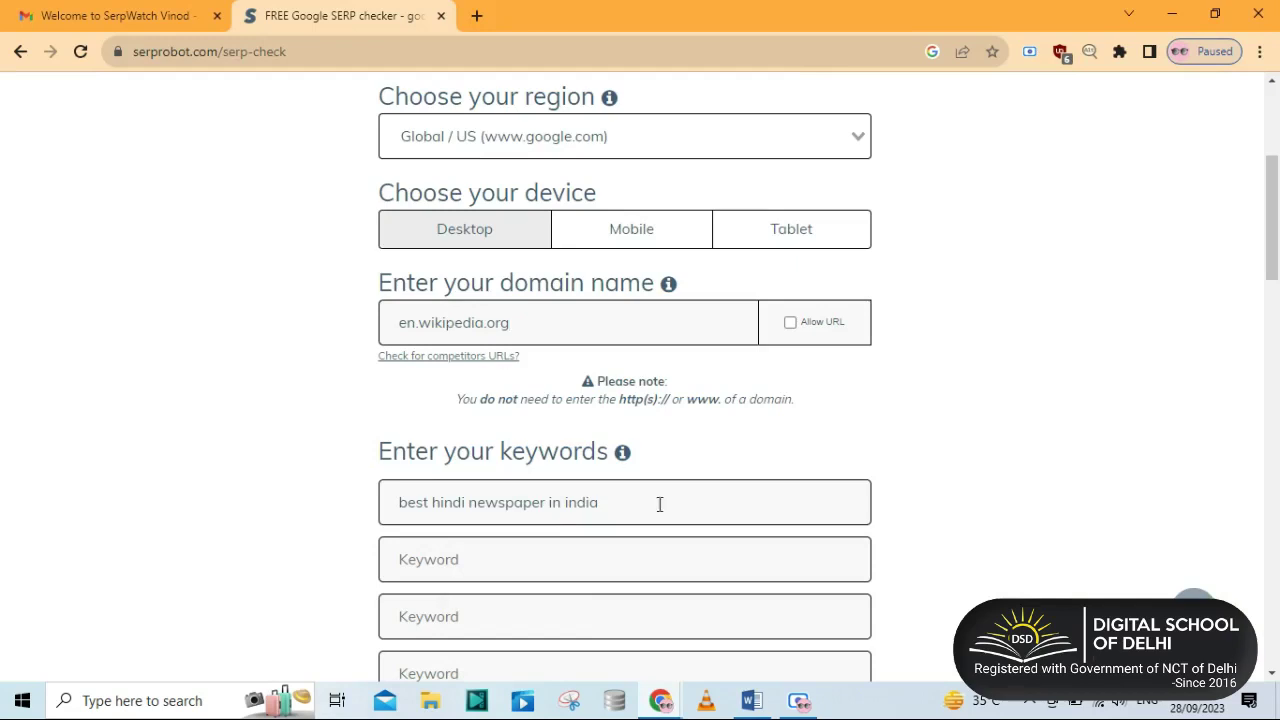
# Copy "best news channel in india" from the Word document into the second Keyword field of the SERP checker.
pyautogui.click(768, 702)
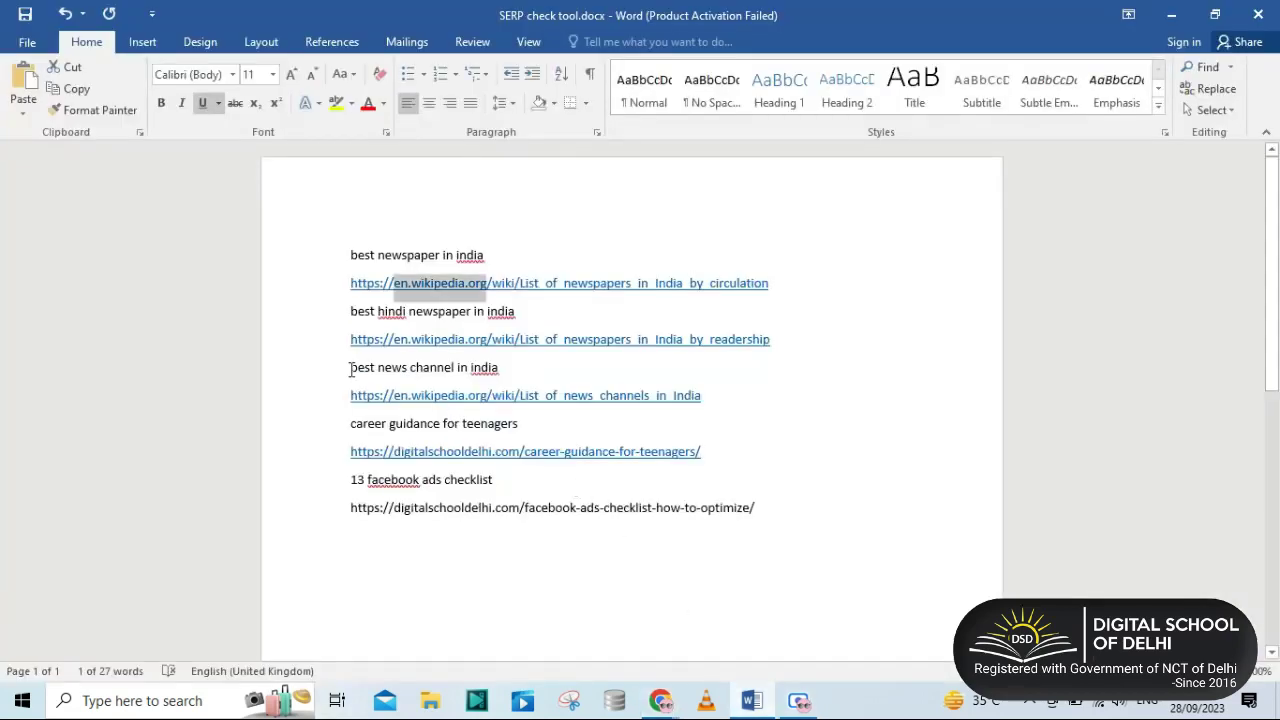
pyautogui.moveTo(350, 369); pyautogui.dragTo(504, 380)
pyautogui.hotkey('ctrl', 'c')
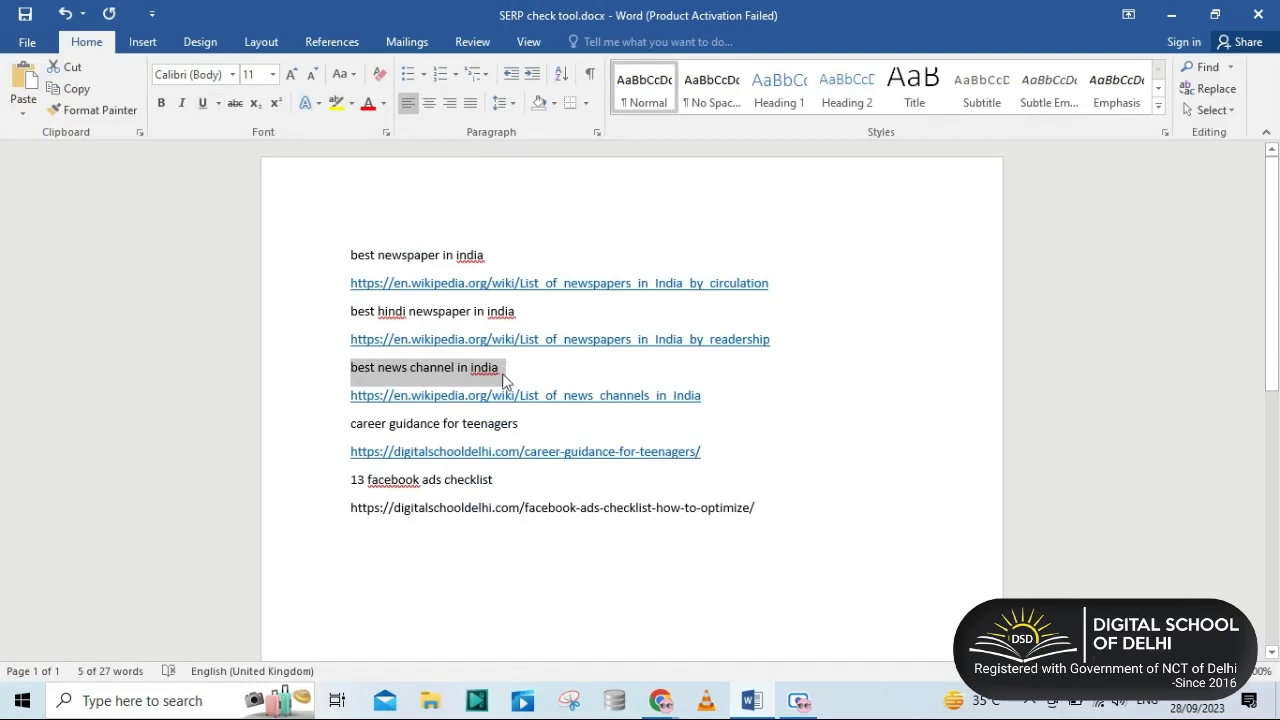
pyautogui.click(660, 700)
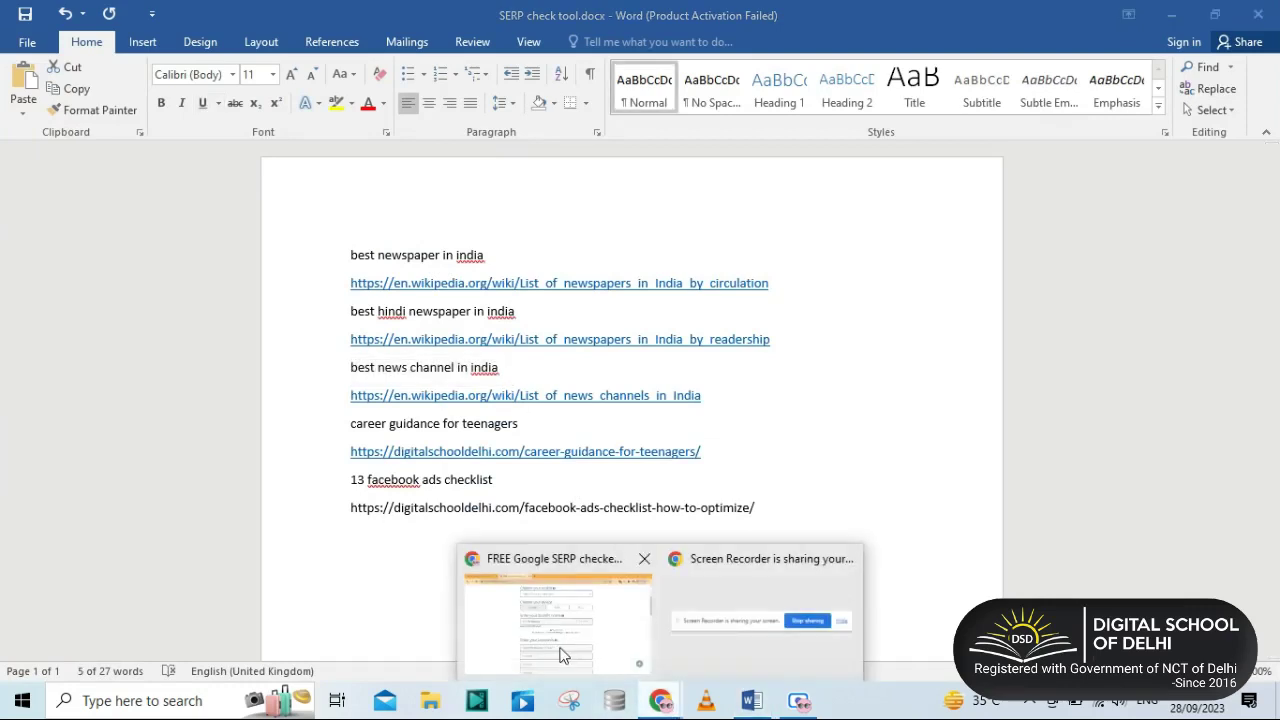
pyautogui.click(560, 655)
pyautogui.scroll(-2, 471, 491)
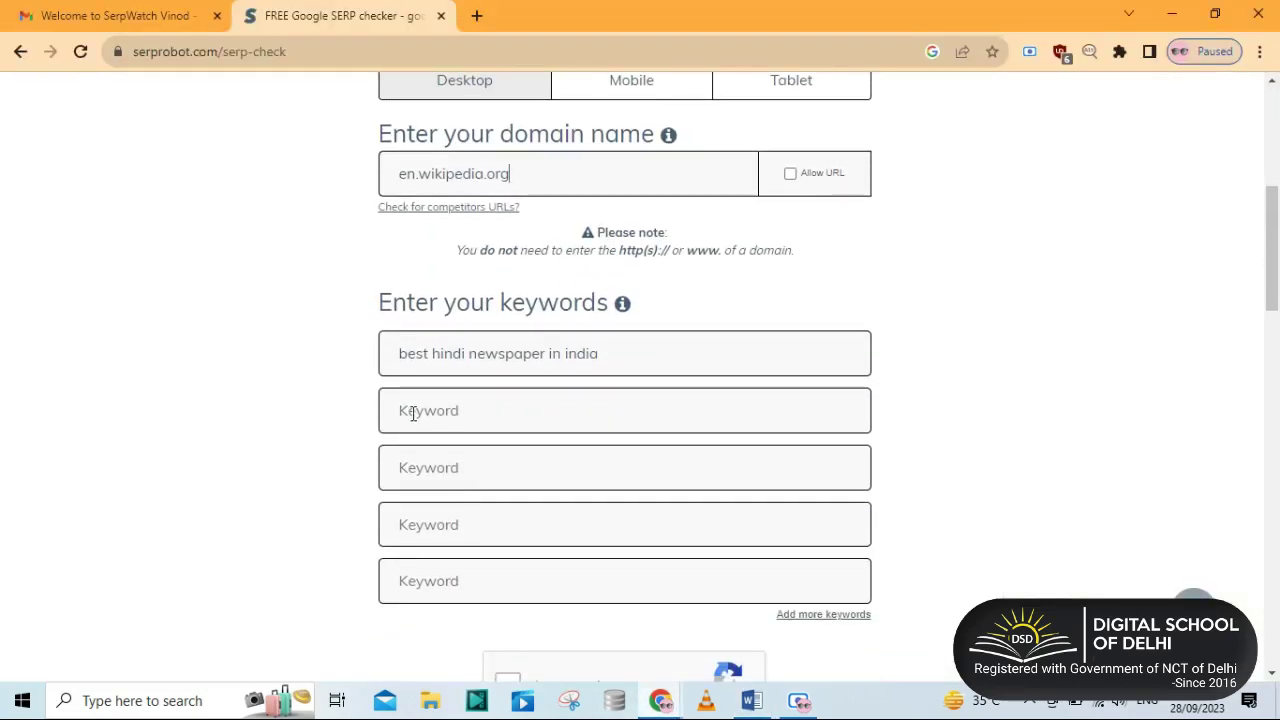
pyautogui.click(413, 414)
pyautogui.hotkey('ctrl', 'v')
# Confirm the reCAPTCHA and run the SERP check for both keywords.
pyautogui.scroll(-2, 491, 449)
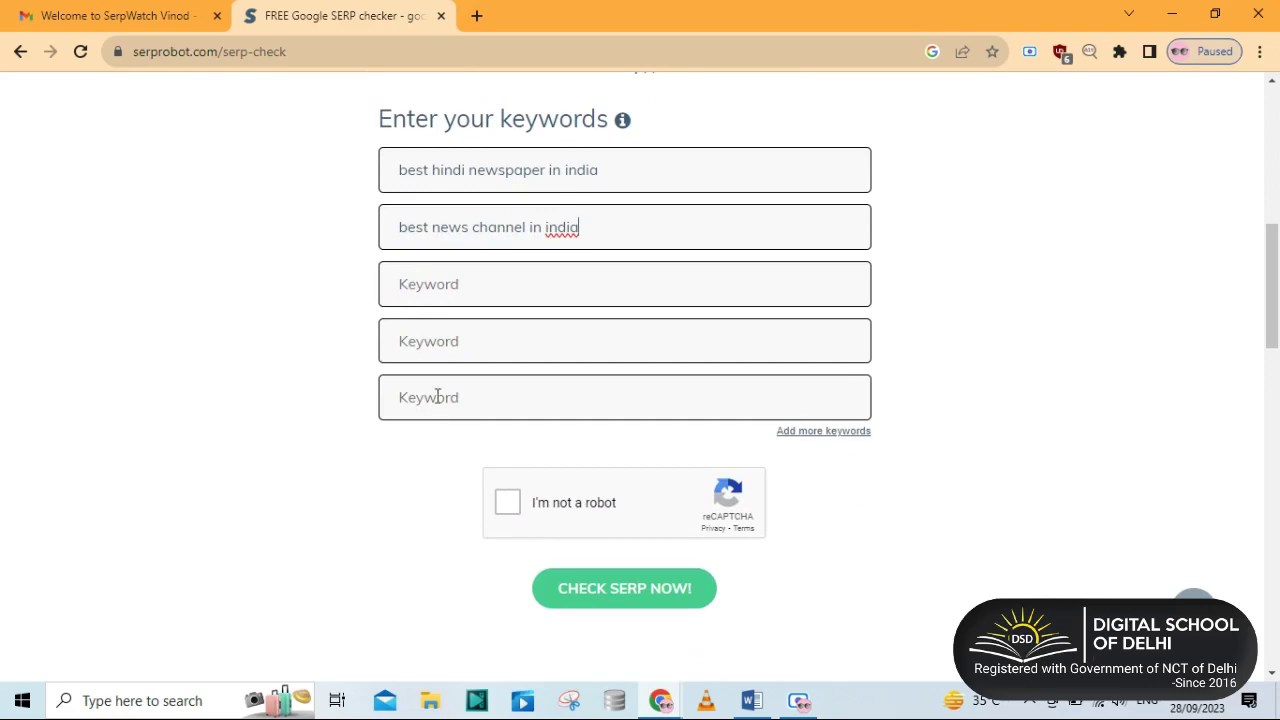
pyautogui.click(509, 510)
pyautogui.click(595, 590)
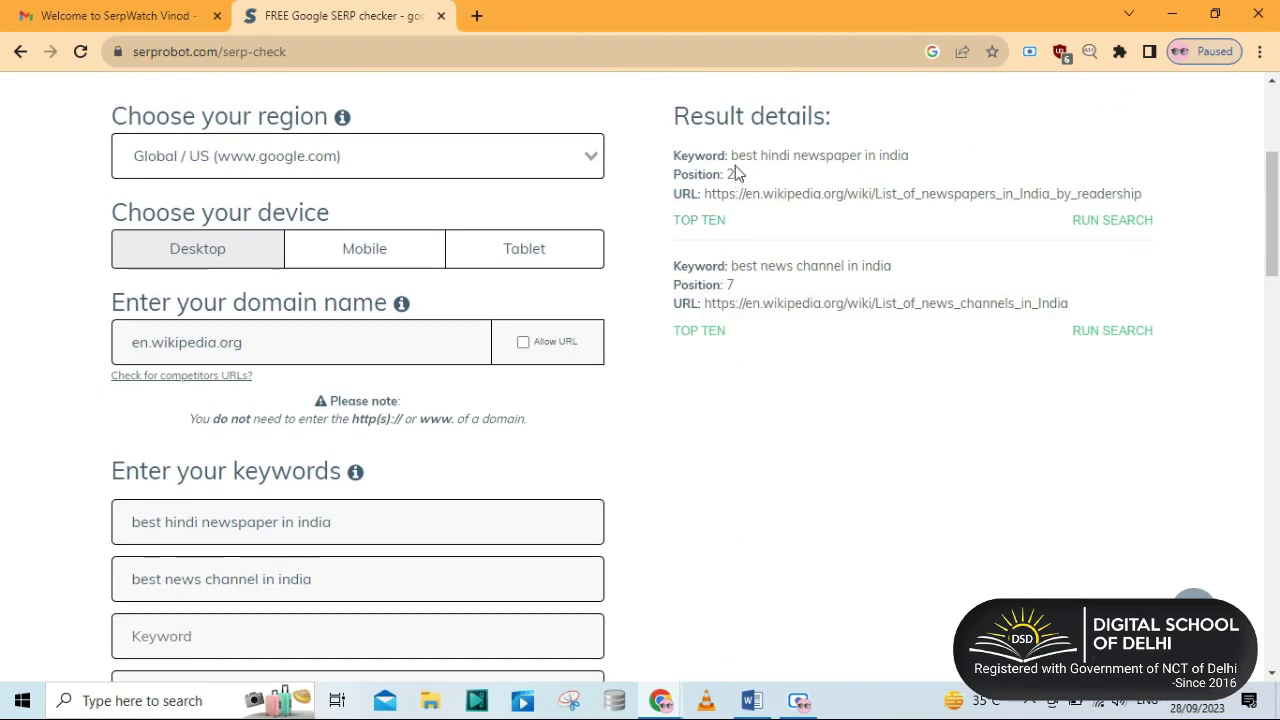
# Search Google for the first checked keyword, "best hindi newspaper in india", in a new tab and locate the Wikipedia page among the results.
pyautogui.moveTo(735, 157); pyautogui.dragTo(903, 156)
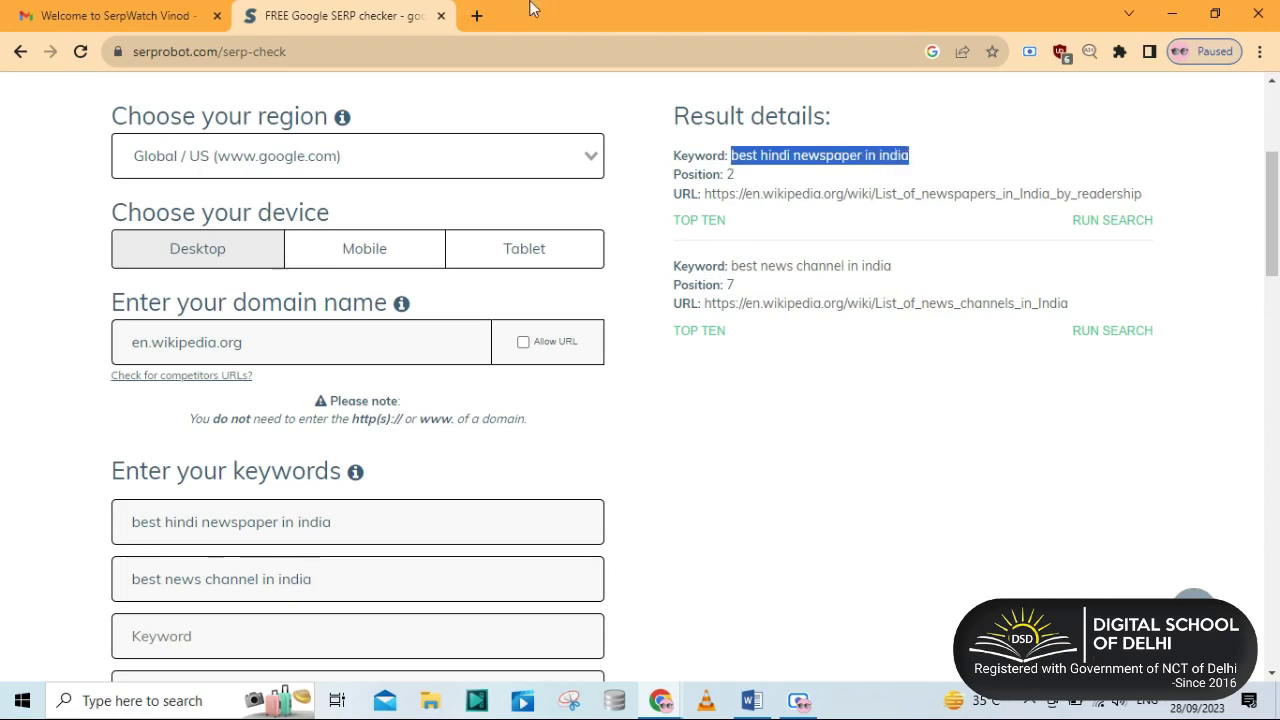
pyautogui.click(476, 16)
pyautogui.write('best hindi newspaper in india')
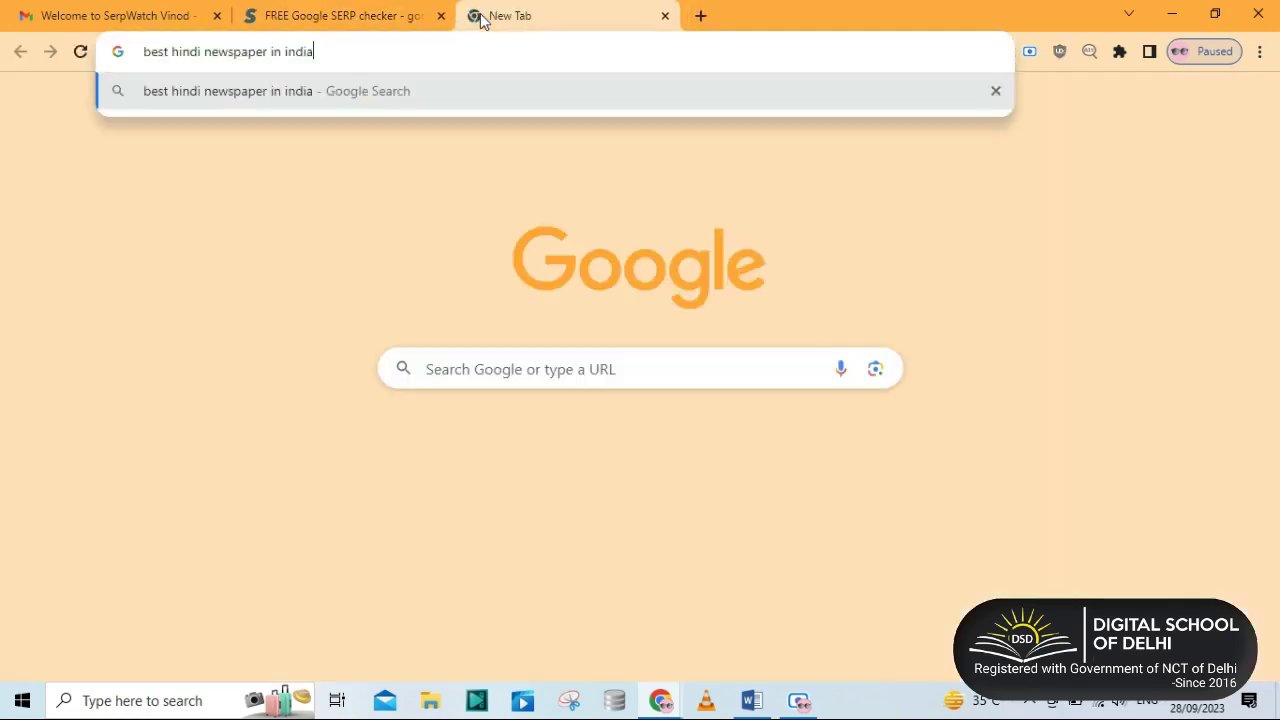
pyautogui.press('Return')
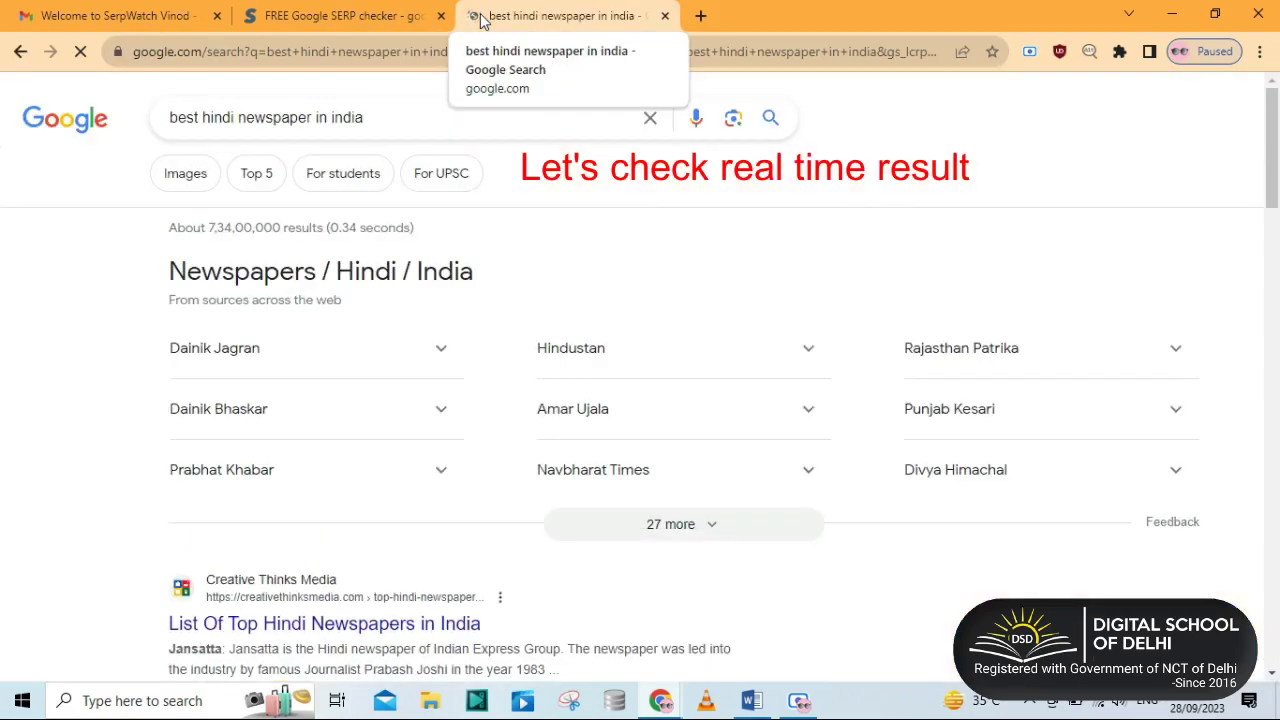
pyautogui.scroll(-4, 381, 441)
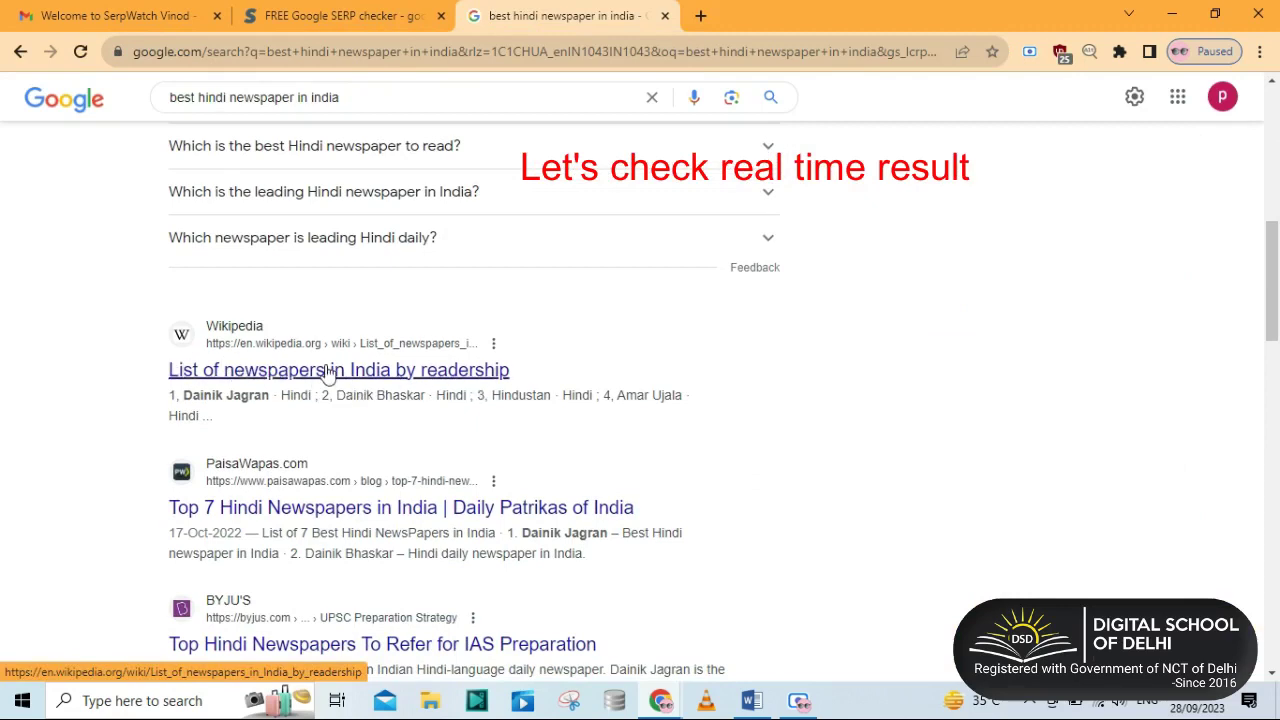
# Copy "best news channel in india" from the checker's result details, search Google for it and locate the Wikipedia page among the results.
pyautogui.click(357, 6)
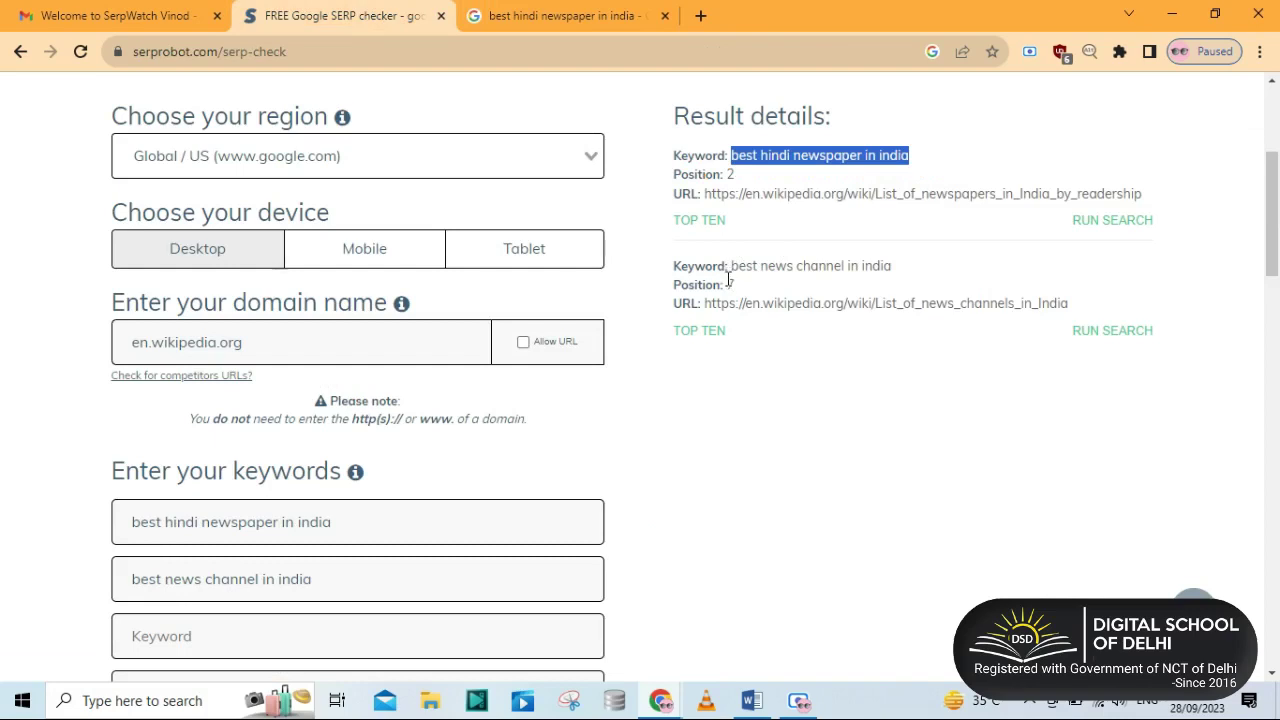
pyautogui.moveTo(728, 284); pyautogui.dragTo(755, 288)
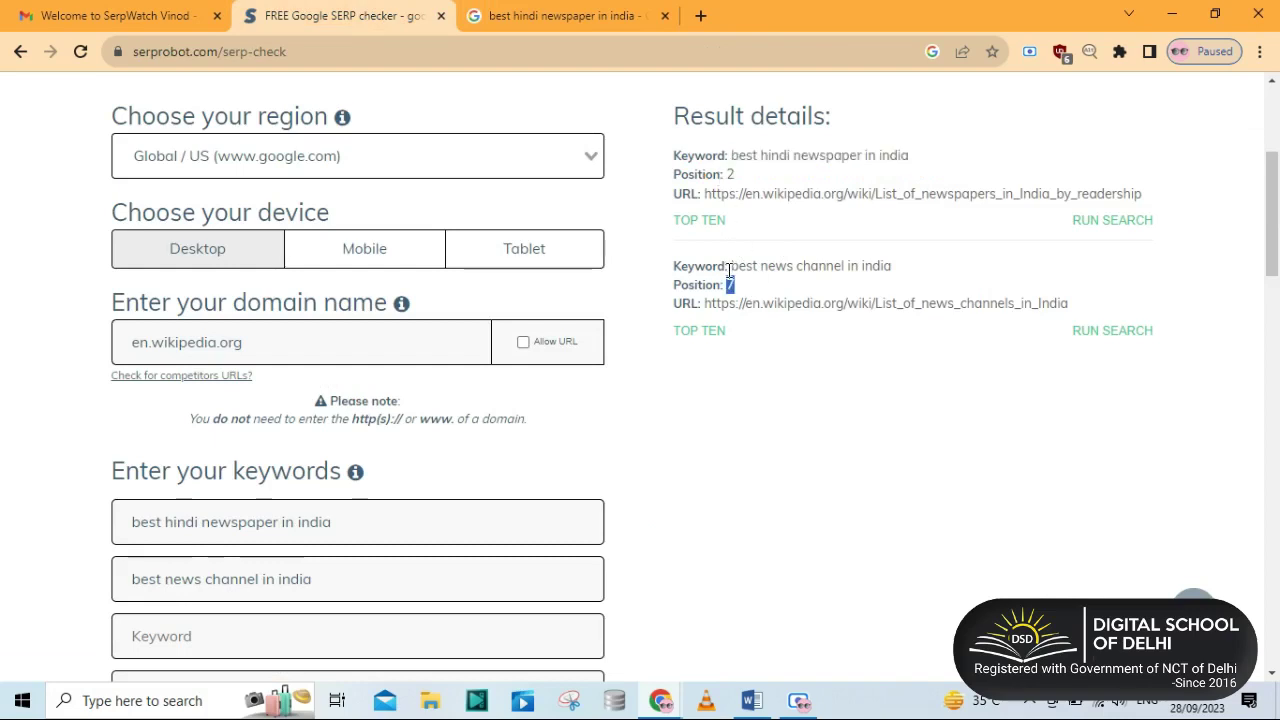
pyautogui.moveTo(731, 268); pyautogui.dragTo(907, 275)
pyautogui.hotkey('ctrl', 'c')
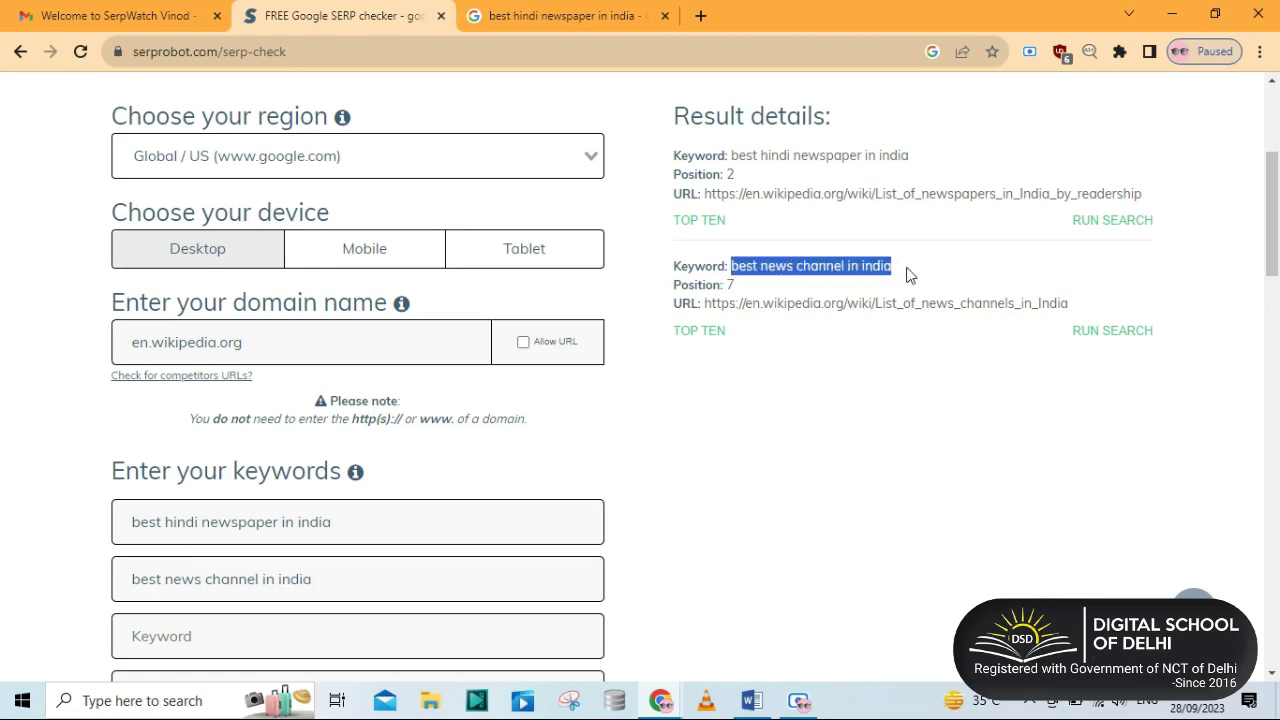
pyautogui.click(530, 10)
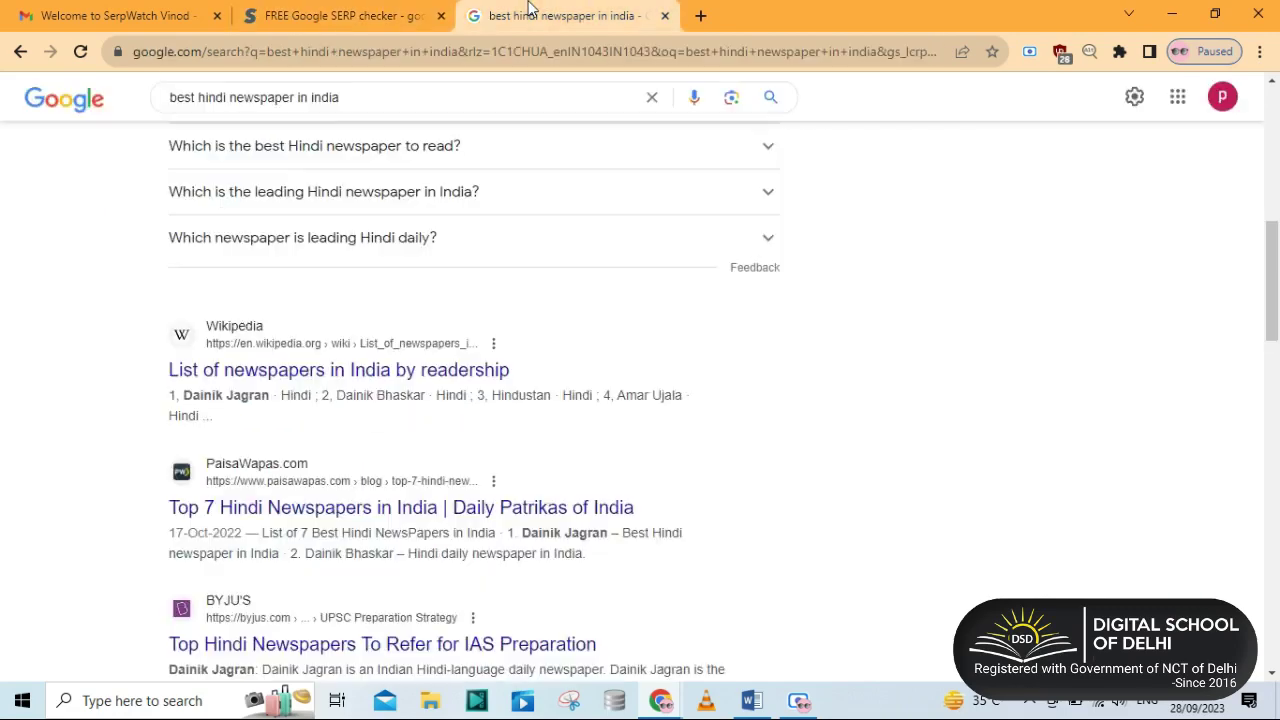
pyautogui.click(346, 38)
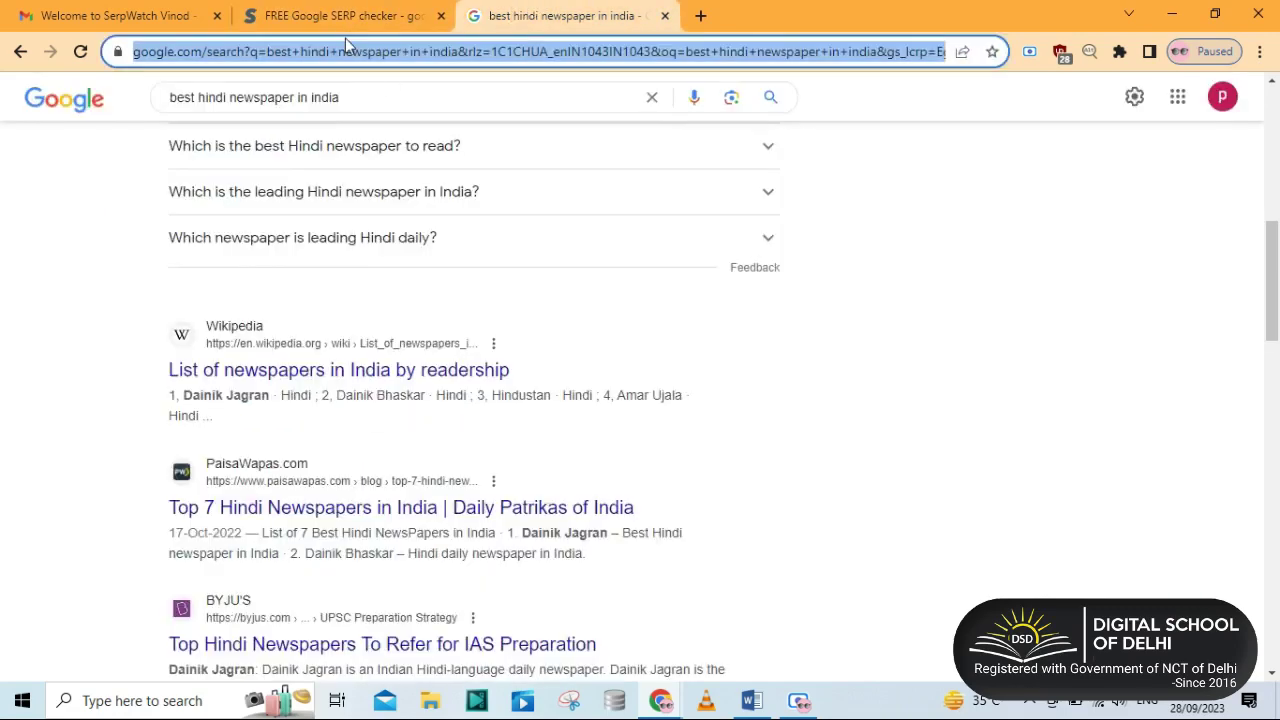
pyautogui.hotkey('ctrl', 'v')
pyautogui.press('Return')
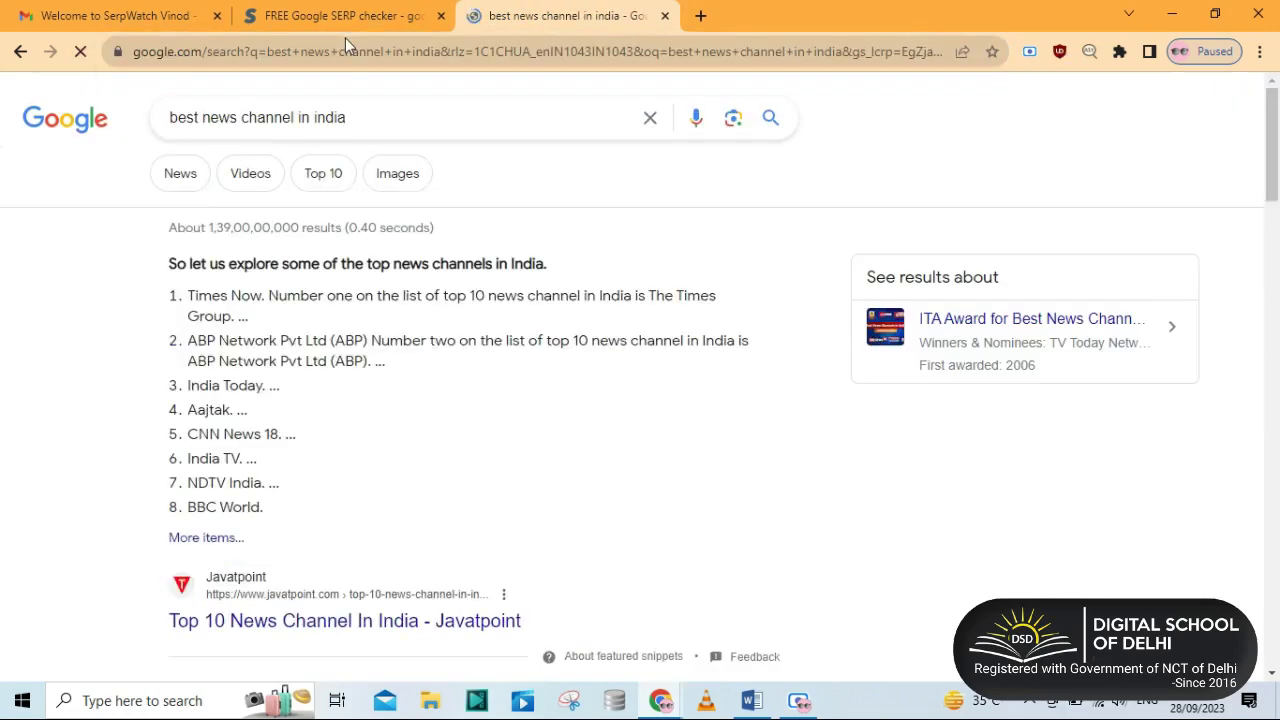
pyautogui.scroll(-9, 440, 415)
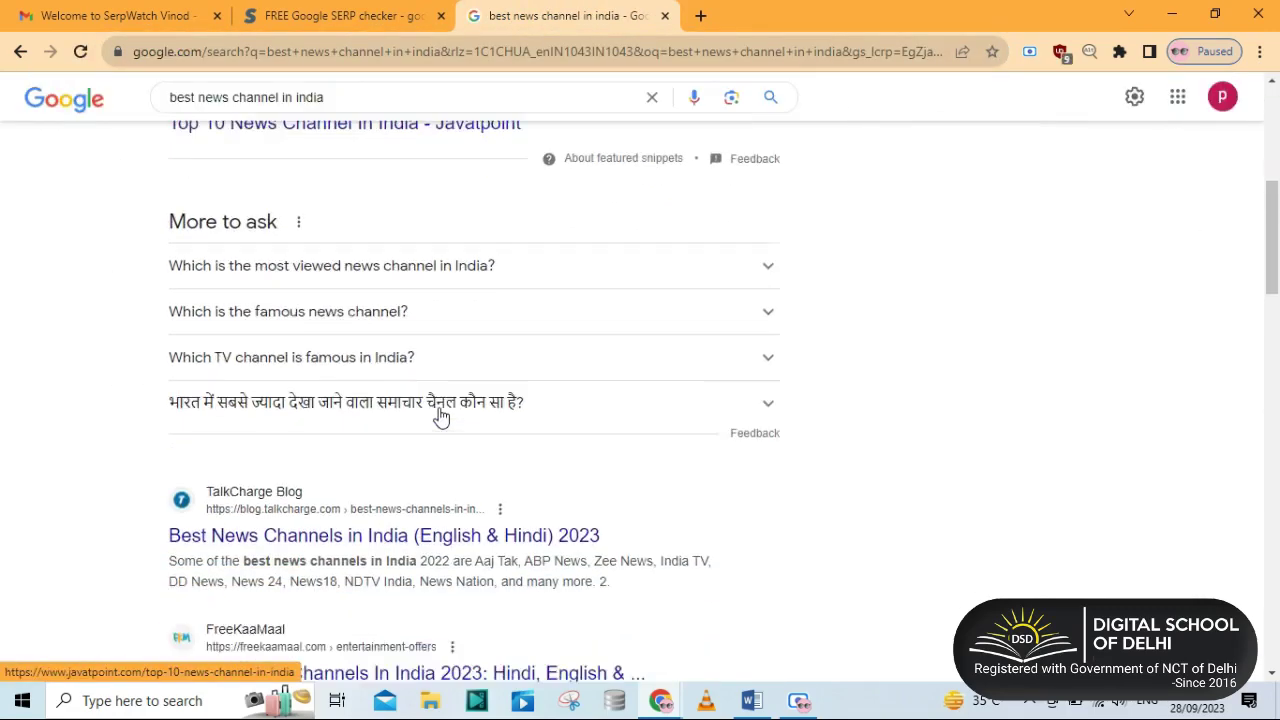
pyautogui.scroll(-4, 440, 415)
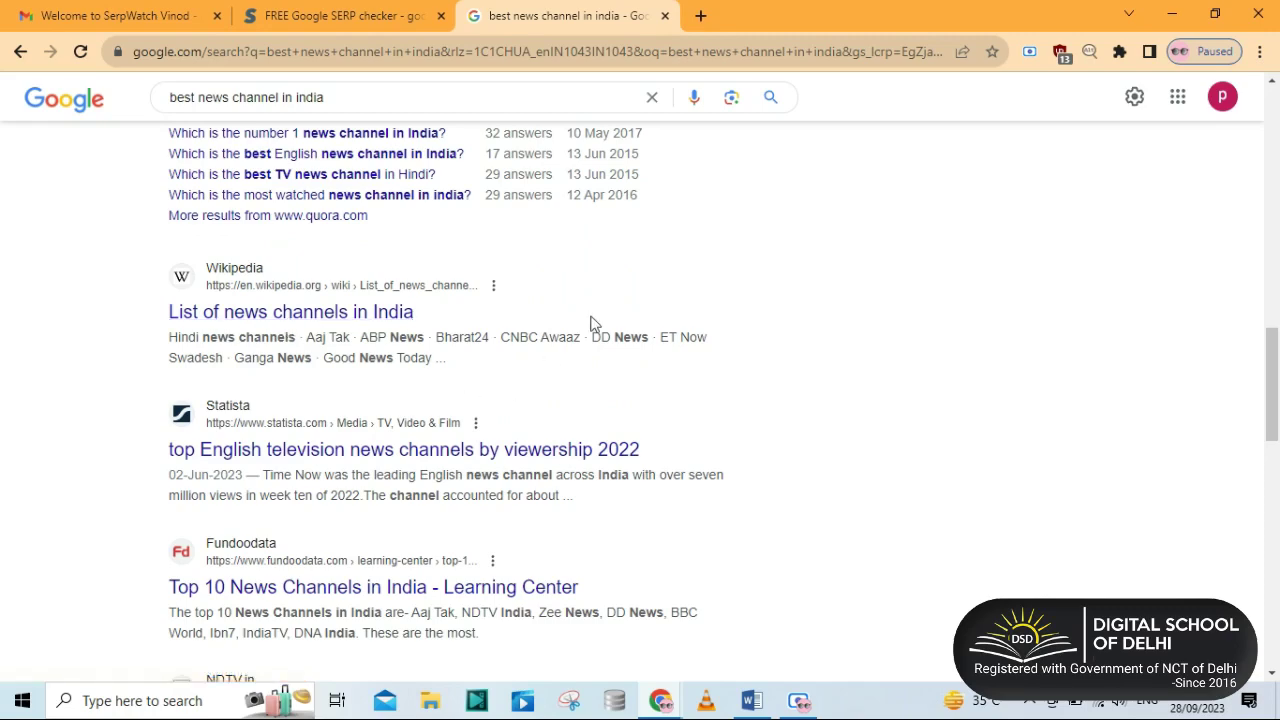
# Compare the checker's position for "best news channel in india" with the live results and open Wikipedia's "List of news channels in India" result.
pyautogui.click(340, 15)
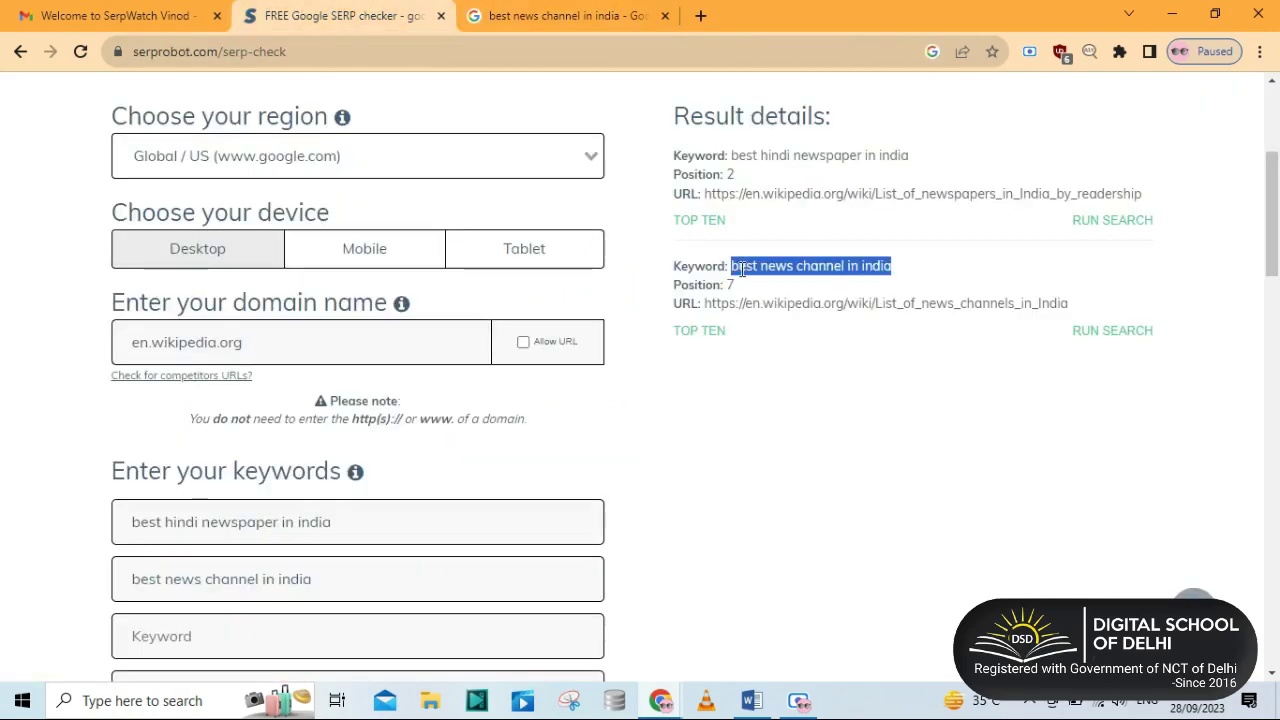
pyautogui.moveTo(726, 286); pyautogui.dragTo(744, 295)
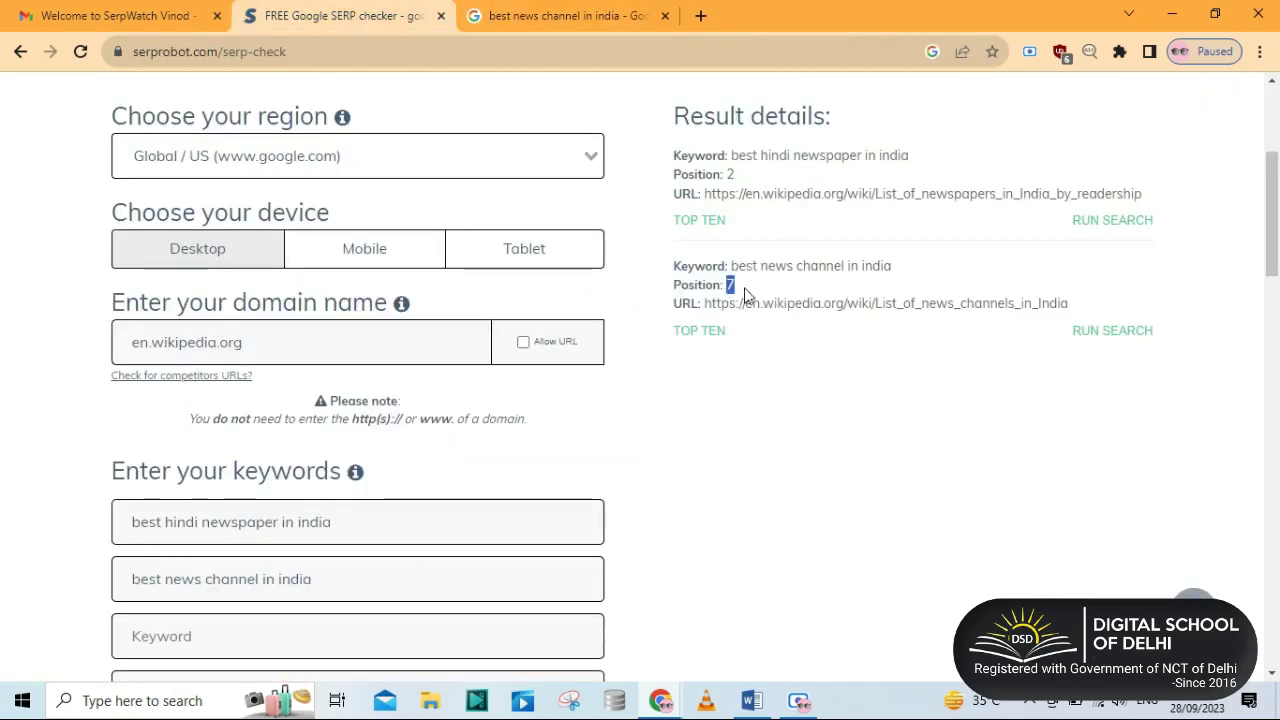
pyautogui.click(489, 8)
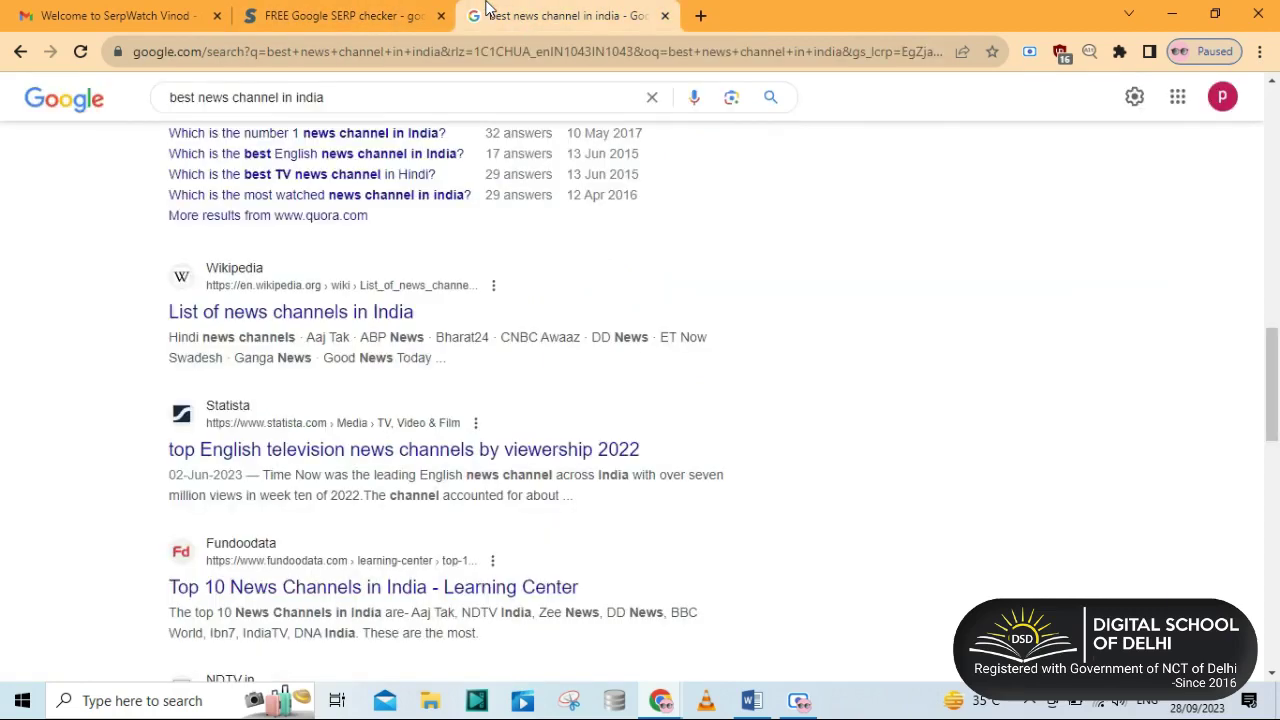
pyautogui.click(378, 322)
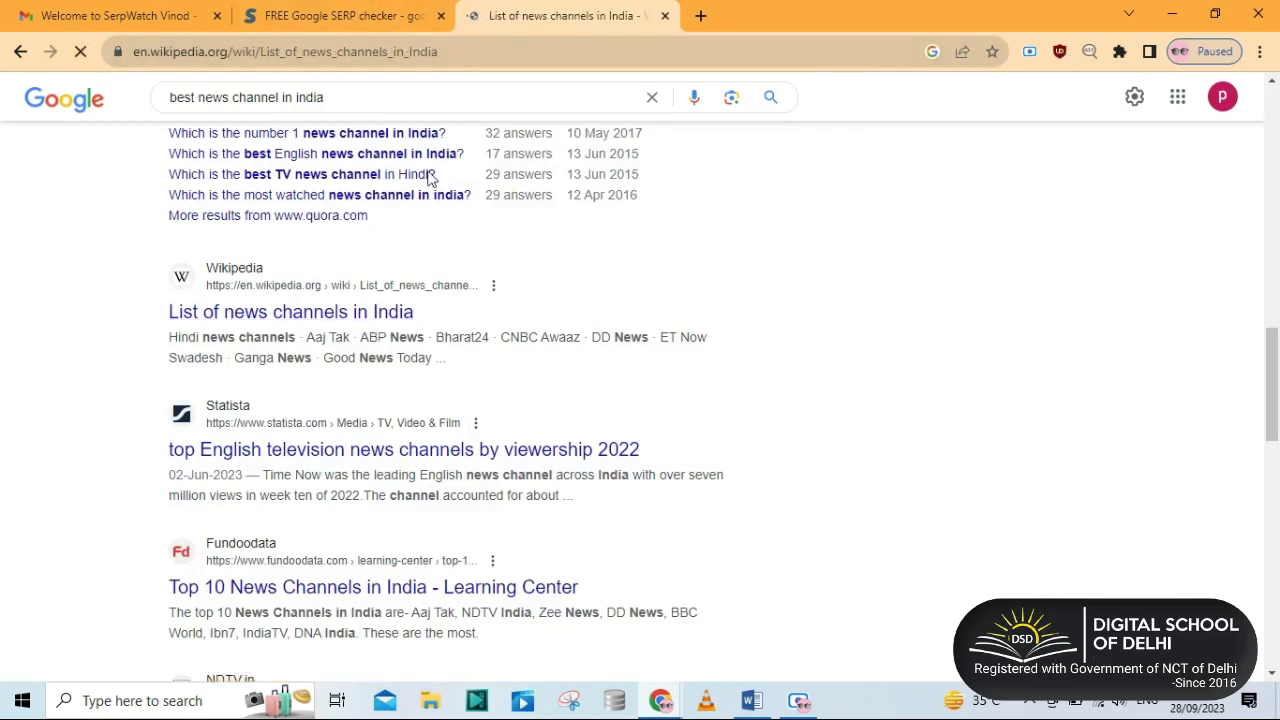
pyautogui.click(380, 12)
pyautogui.scroll(3, 477, 278)
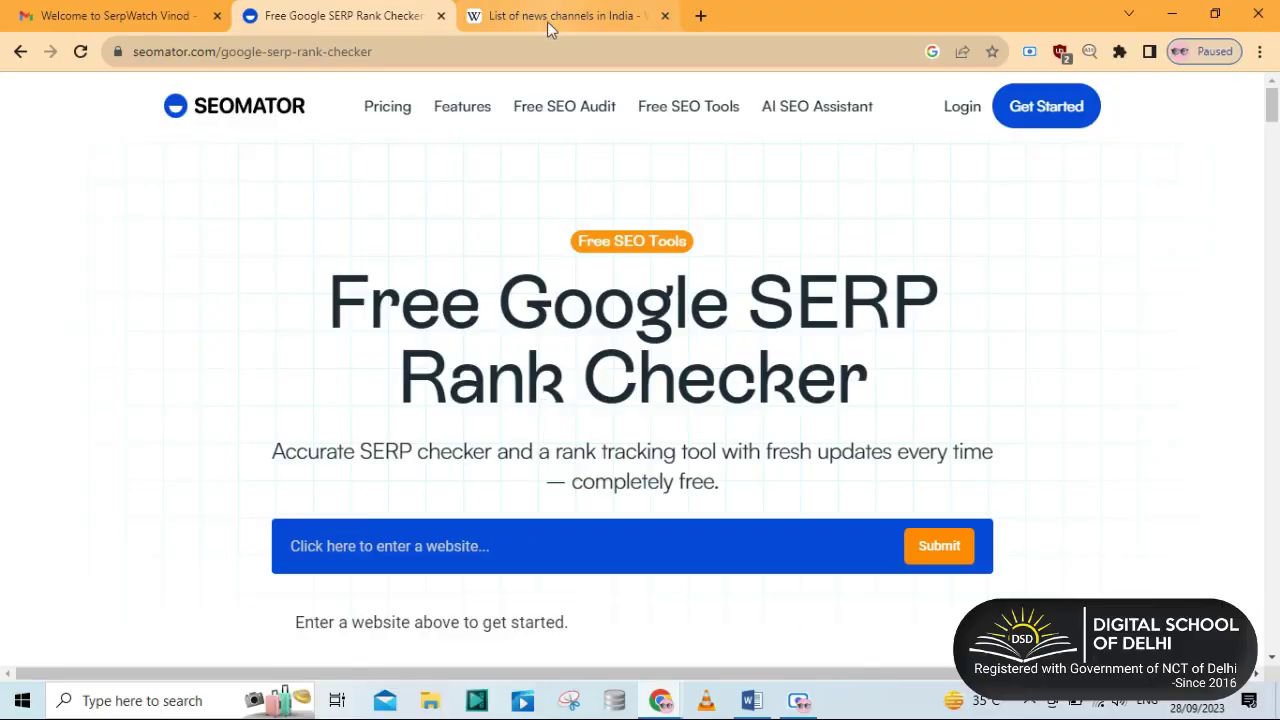
pyautogui.click(547, 21)
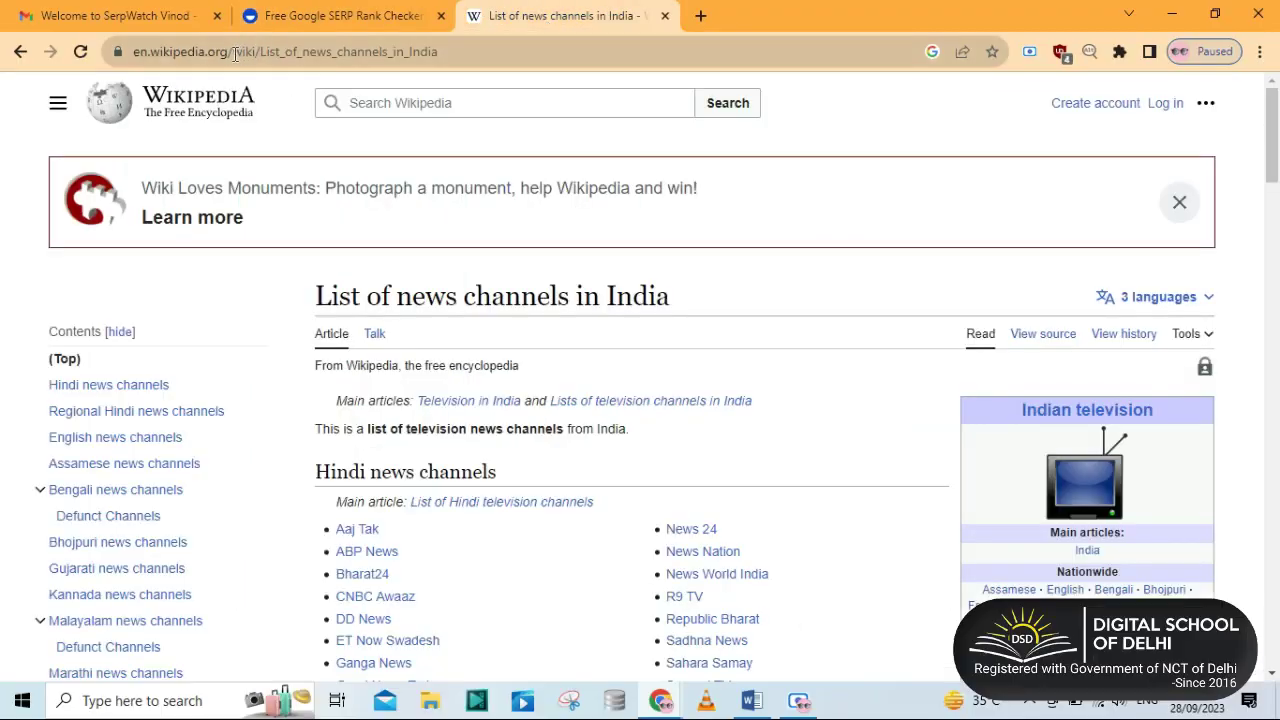
pyautogui.moveTo(230, 52); pyautogui.dragTo(72, 72)
pyautogui.hotkey('ctrl', 'c')
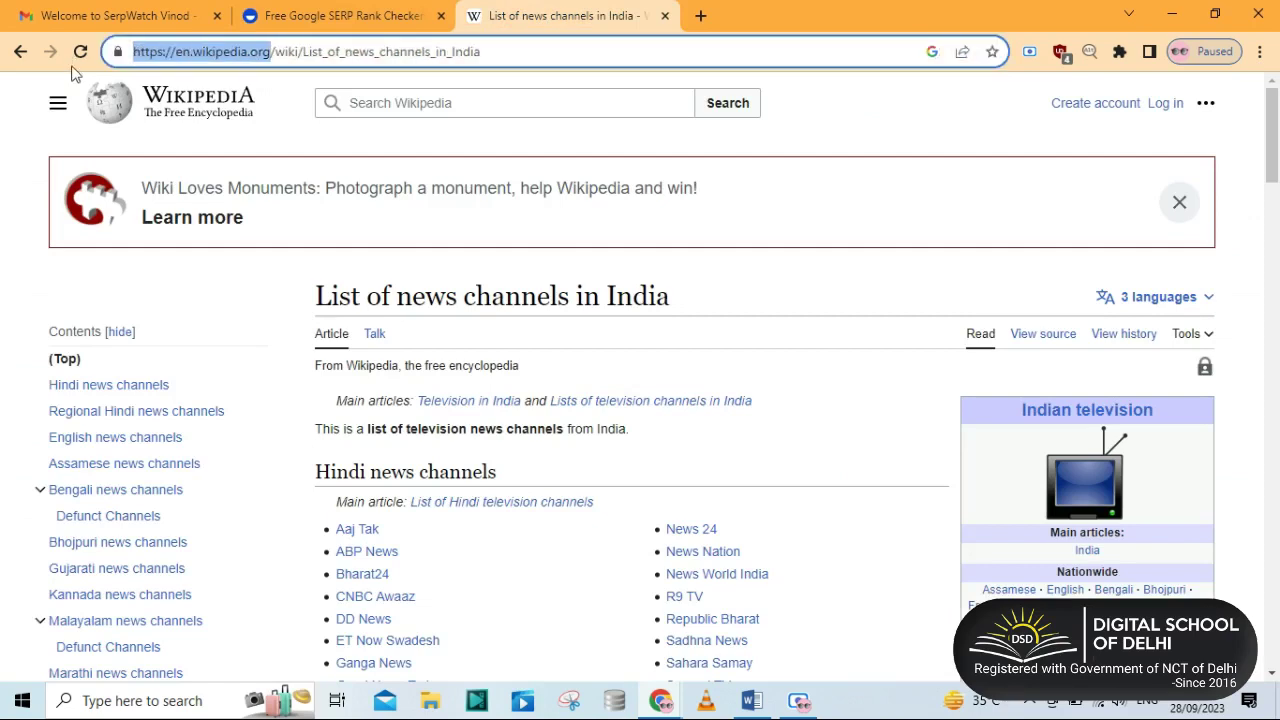
pyautogui.click(289, 12)
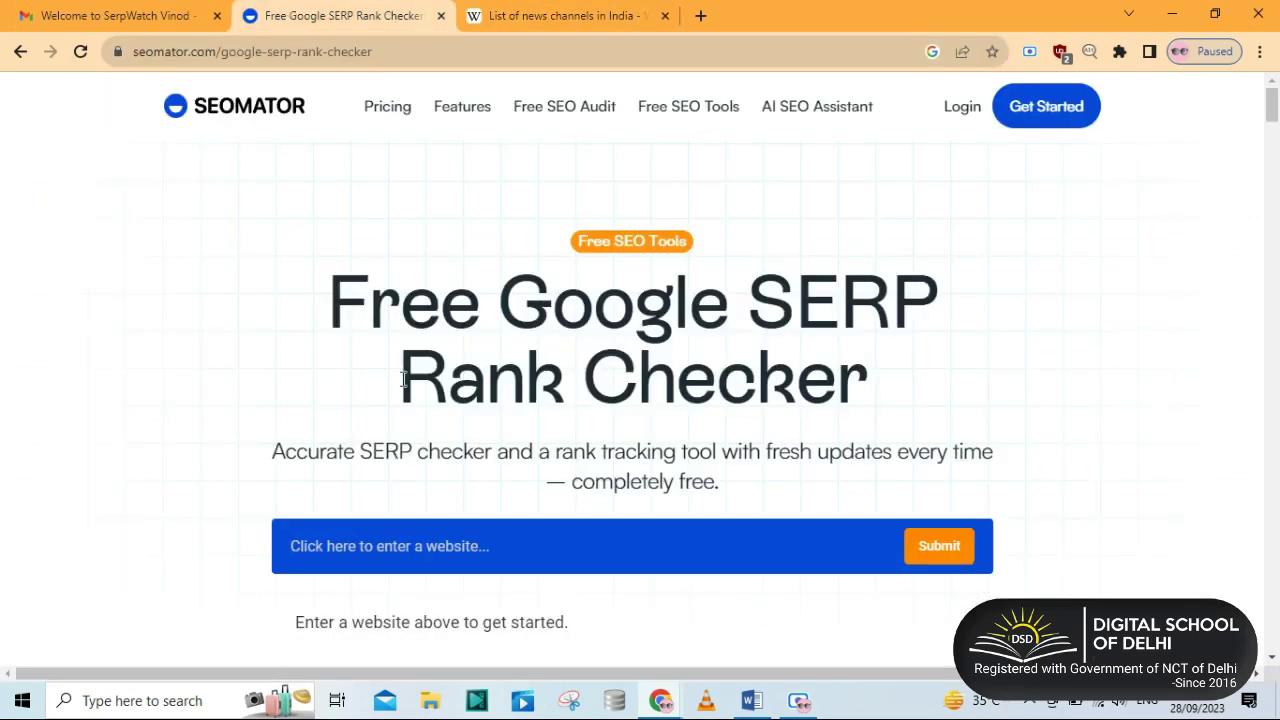
pyautogui.click(400, 542)
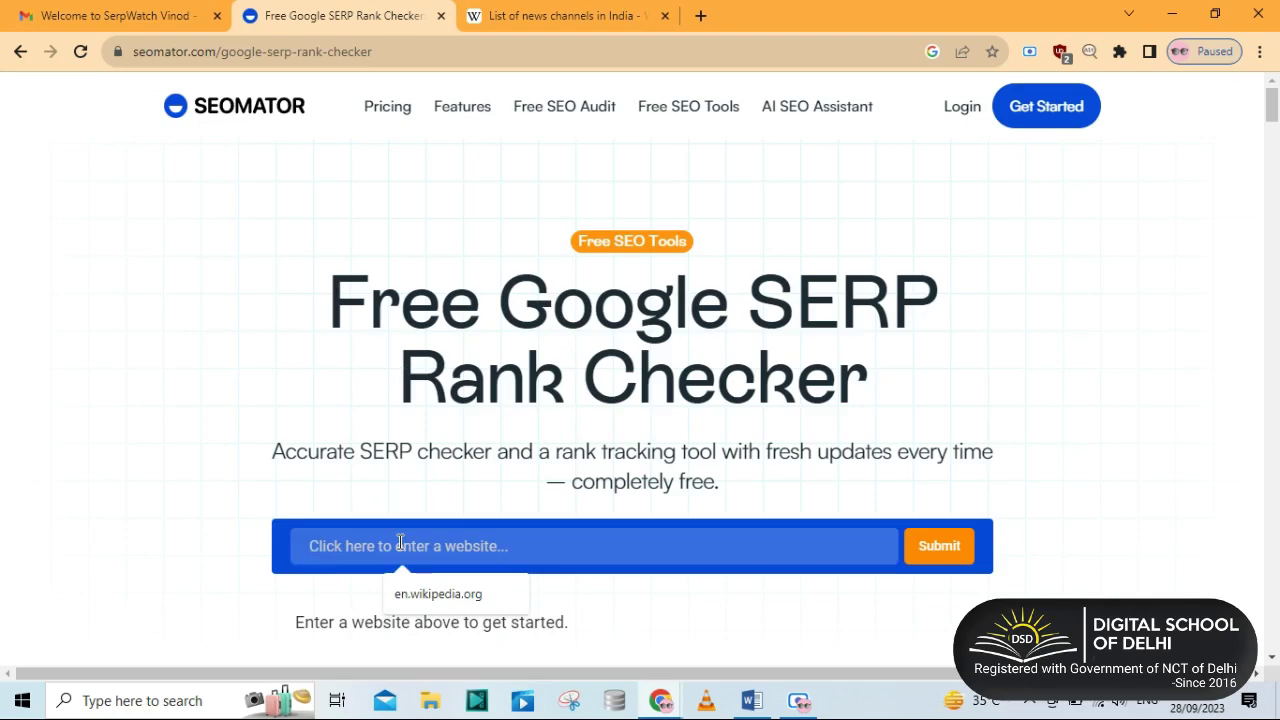
pyautogui.hotkey('ctrl', 'v')
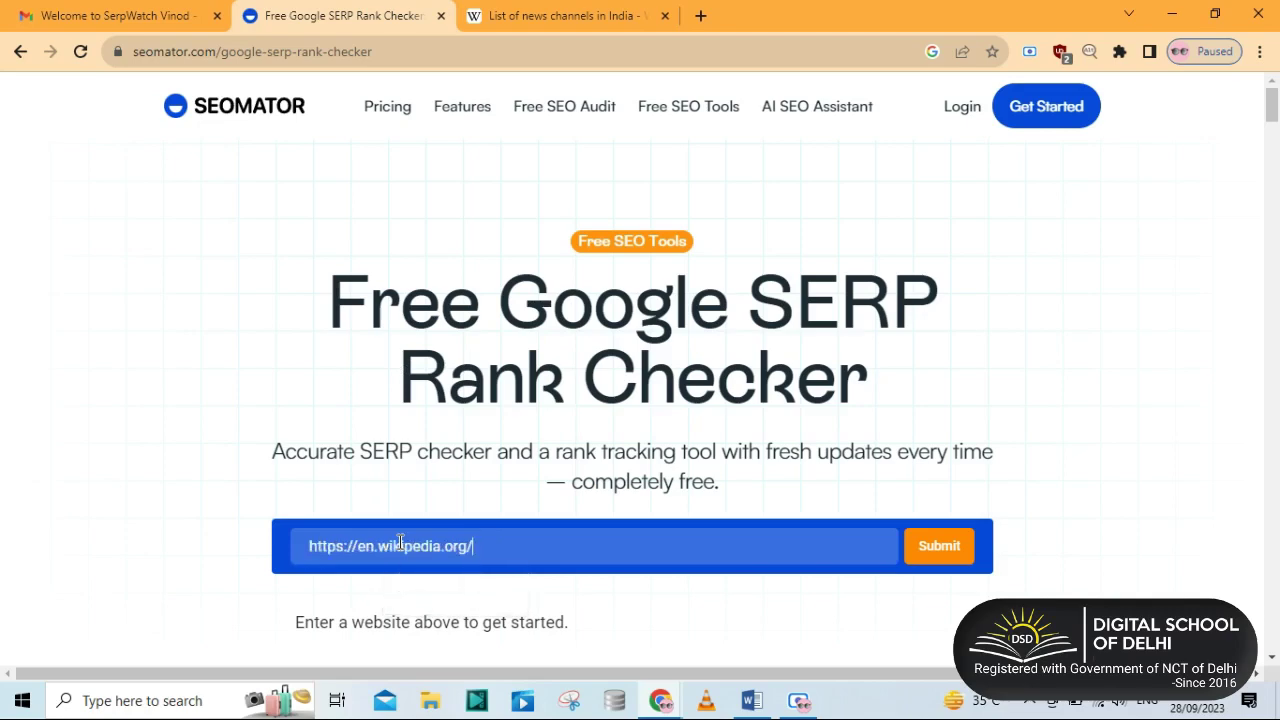
pyautogui.click(940, 550)
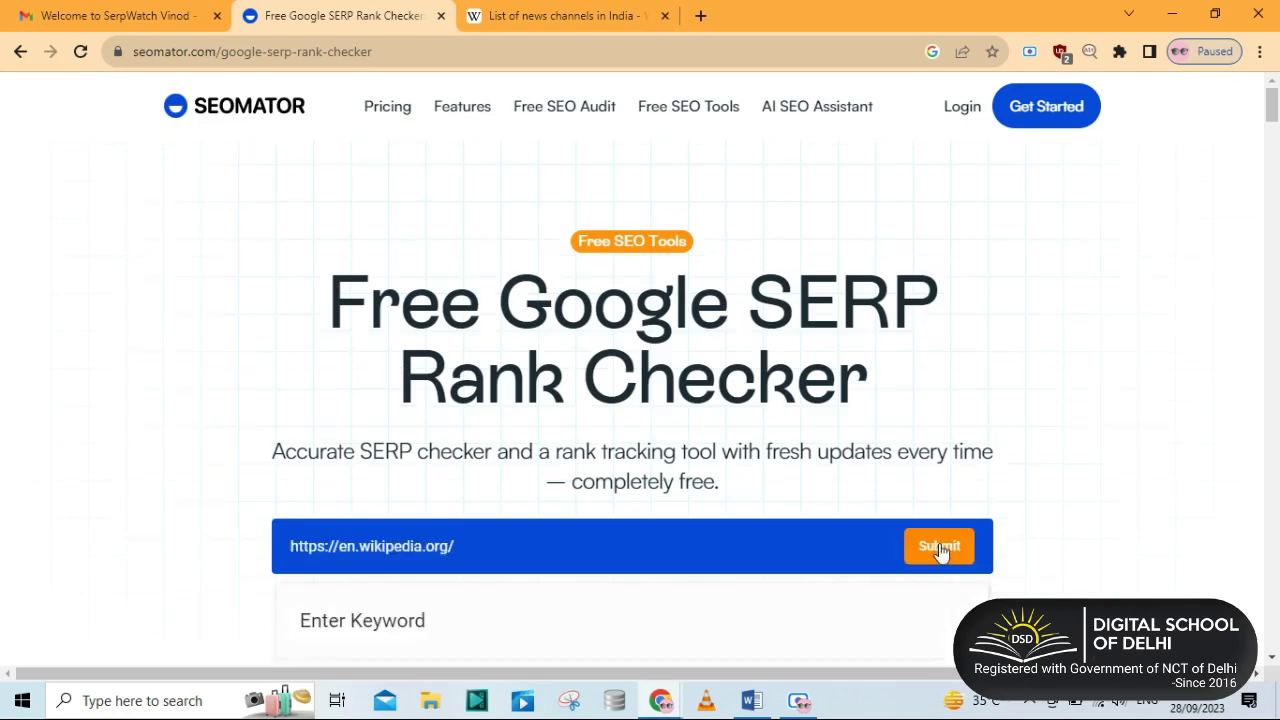
# Copy the keyword "best newspaper in india" from the Word document and test it in the rank checker for United States of America.
pyautogui.scroll(-3, 521, 485)
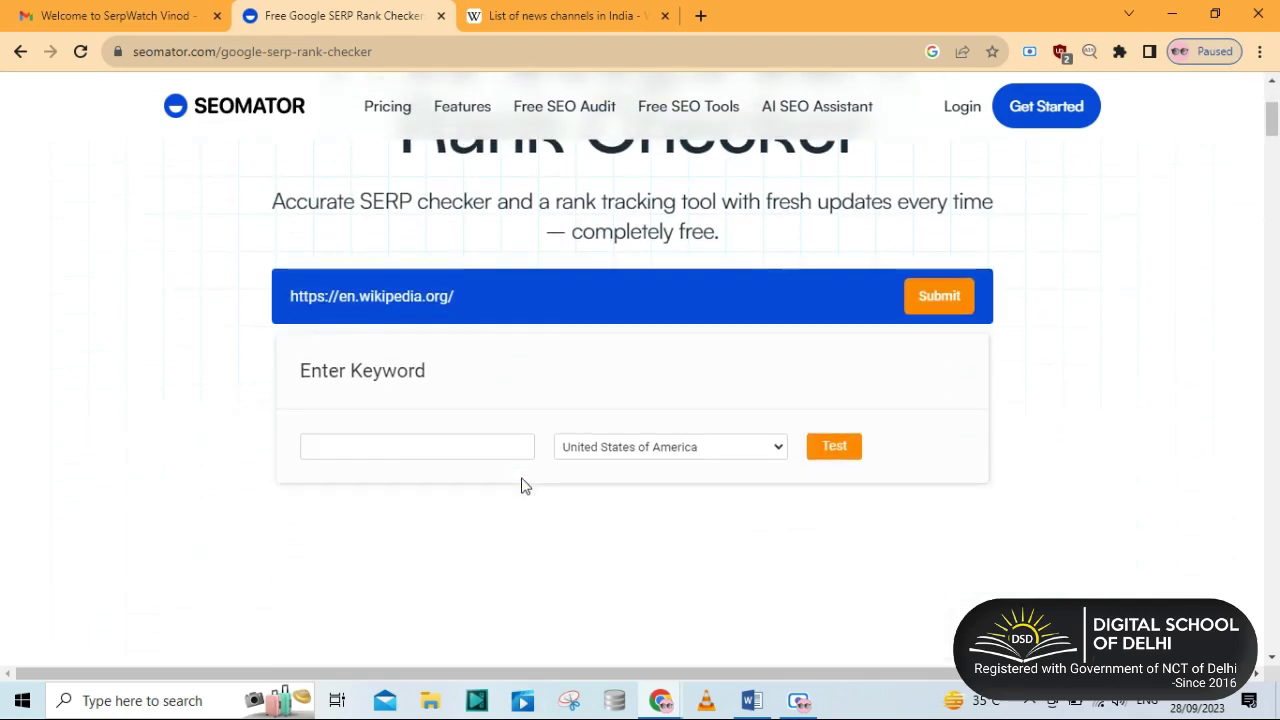
pyautogui.click(766, 710)
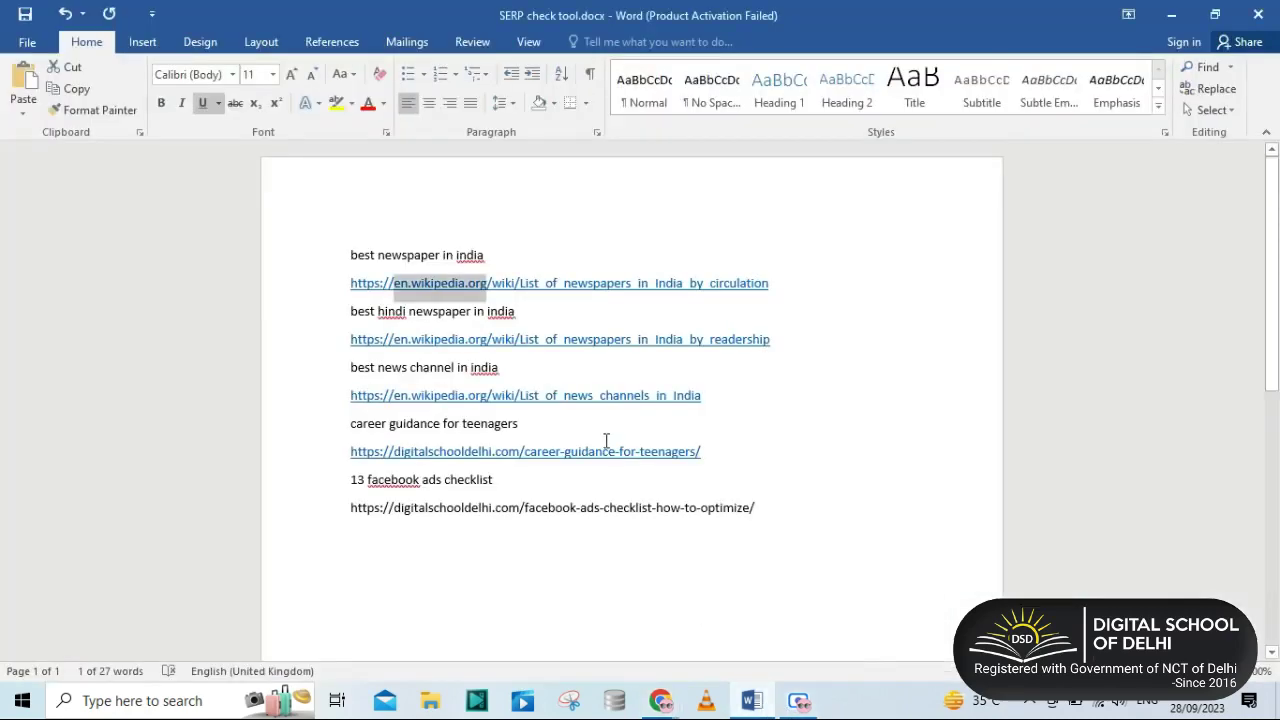
pyautogui.click(331, 268)
pyautogui.hotkey('ctrl', 'c')
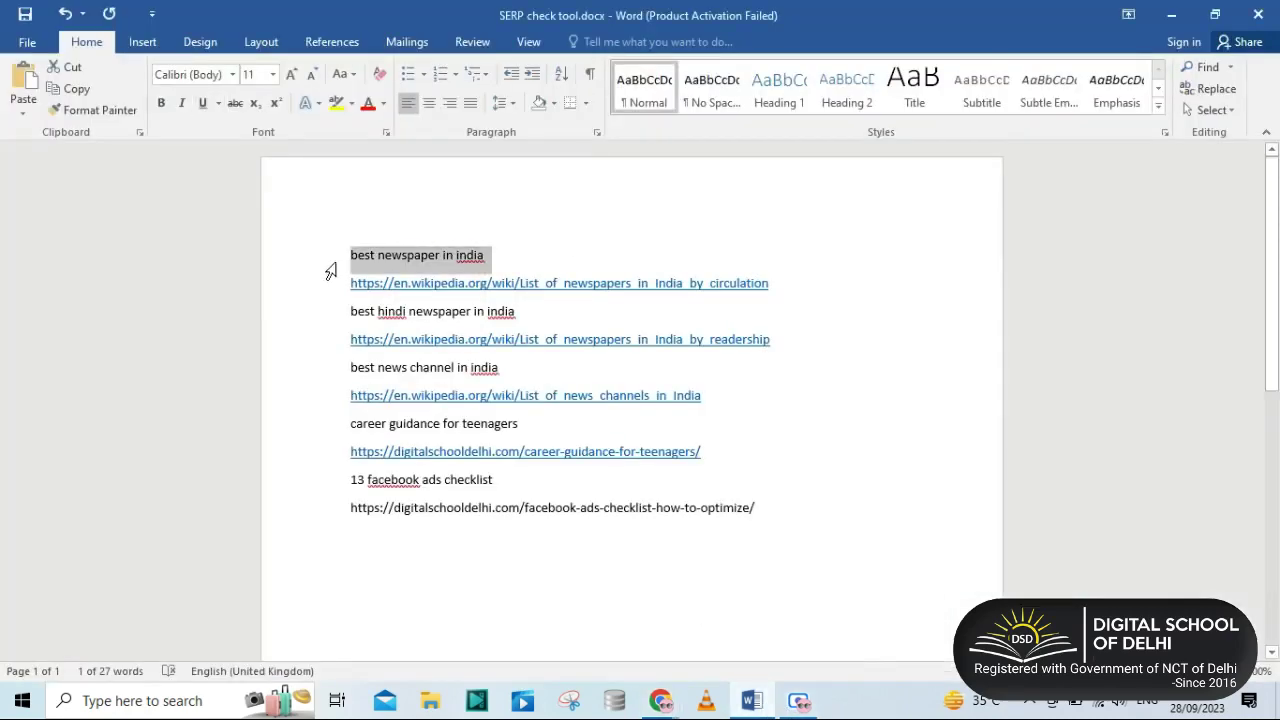
pyautogui.click(660, 700)
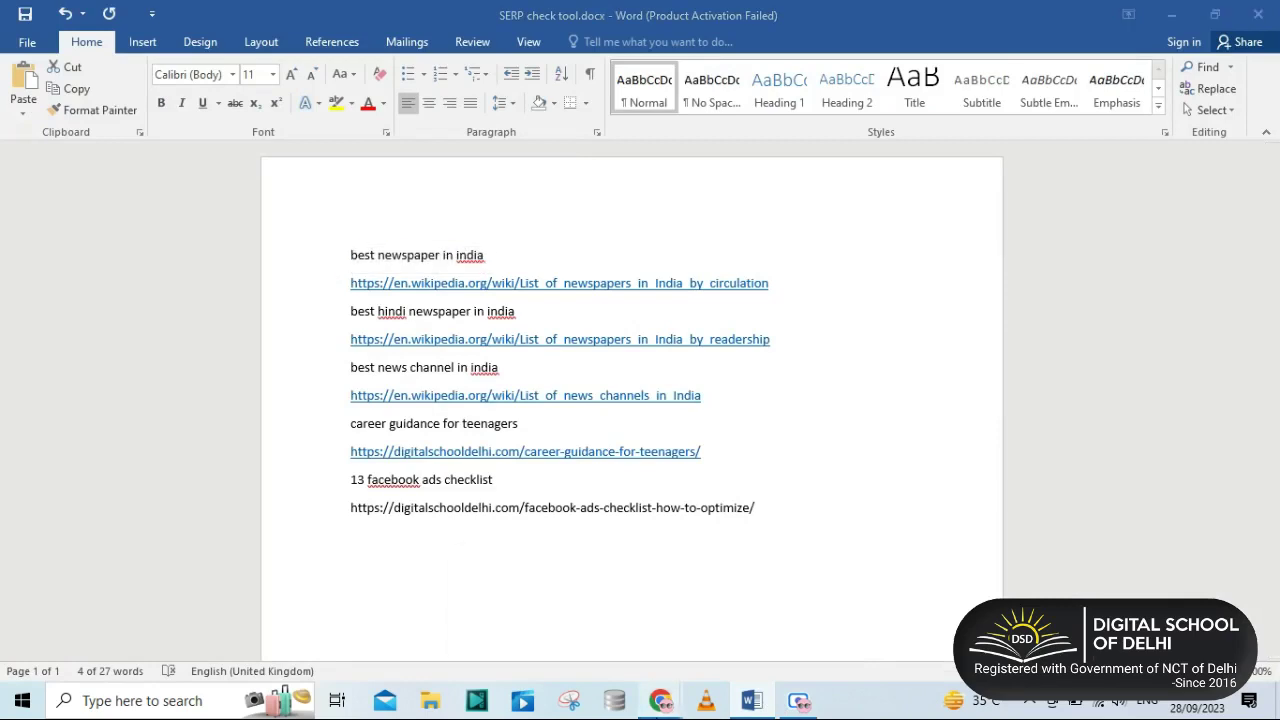
pyautogui.click(555, 625)
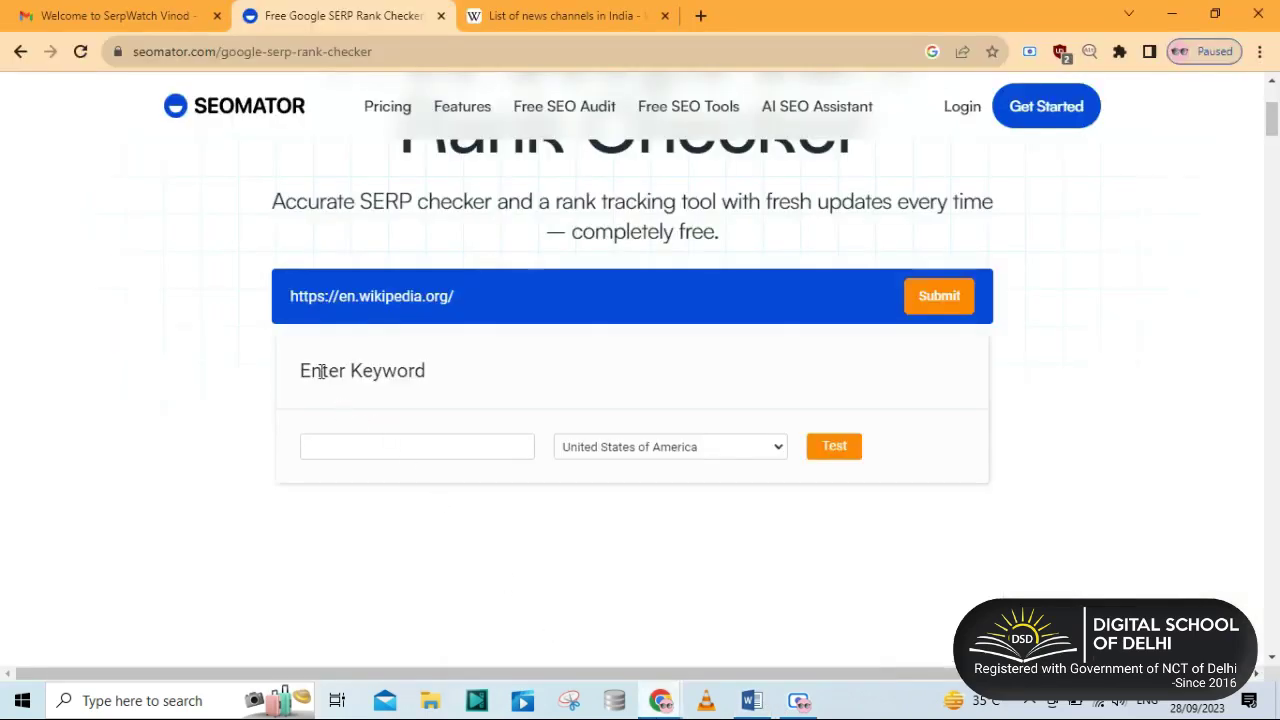
pyautogui.click(347, 449)
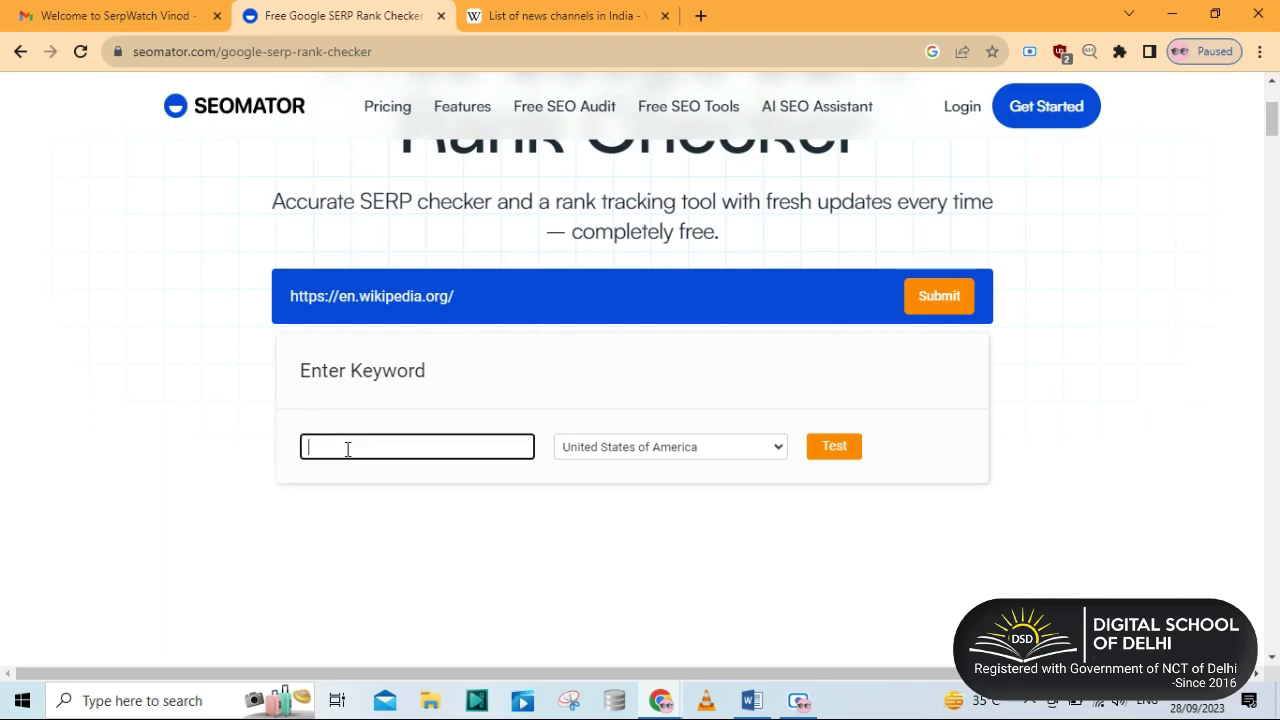
pyautogui.hotkey('ctrl', 'v')
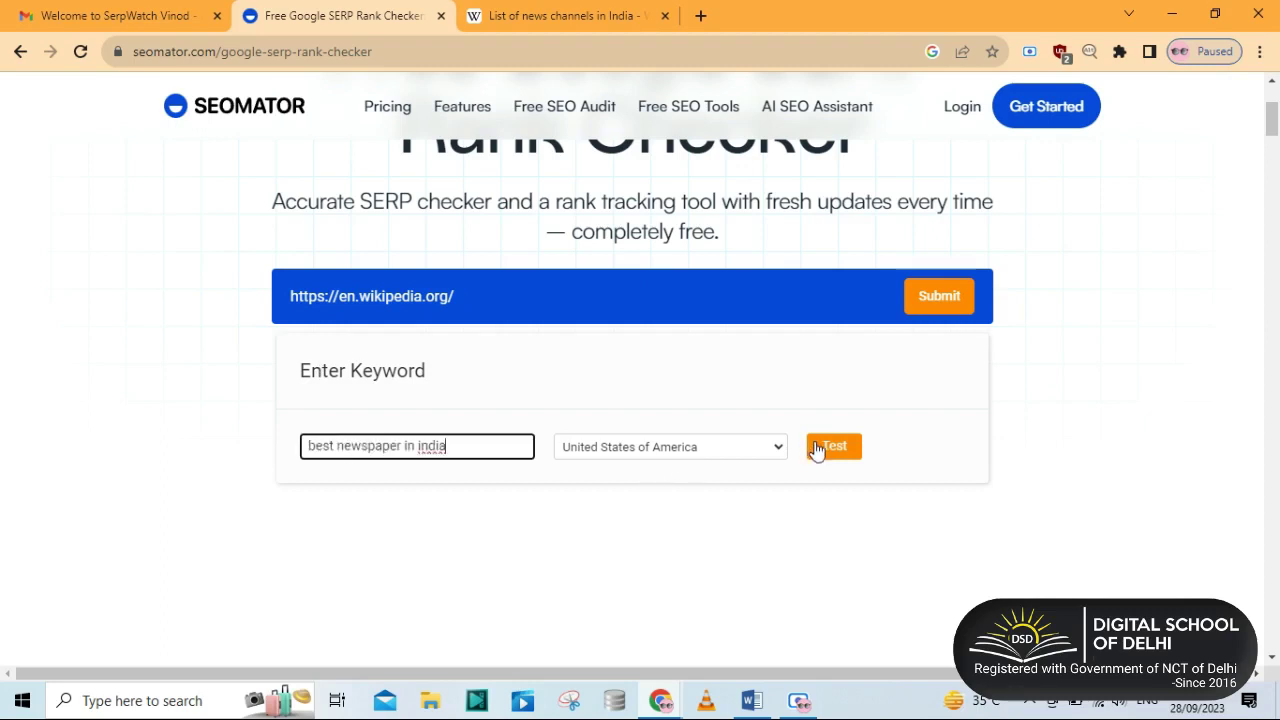
pyautogui.click(816, 451)
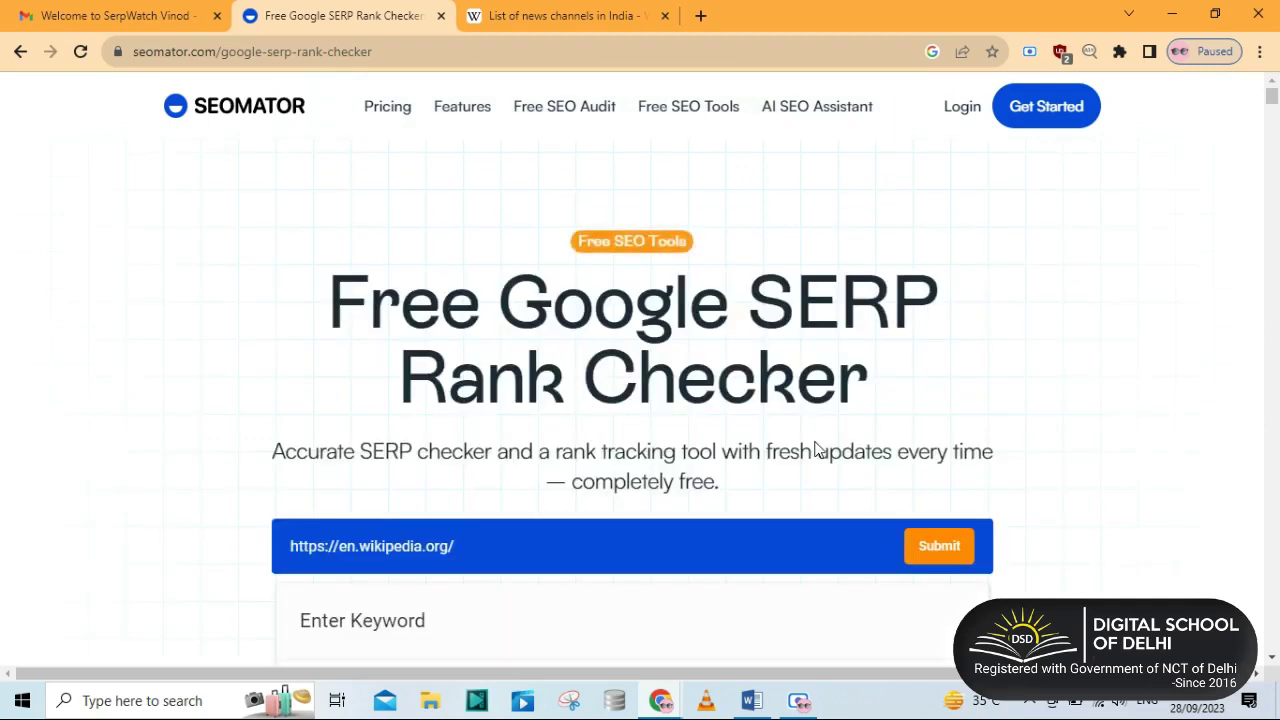
# Read the reported rank of en.wikipedia.org for the tested keyword and highlight that line.
pyautogui.scroll(-5, 816, 450)
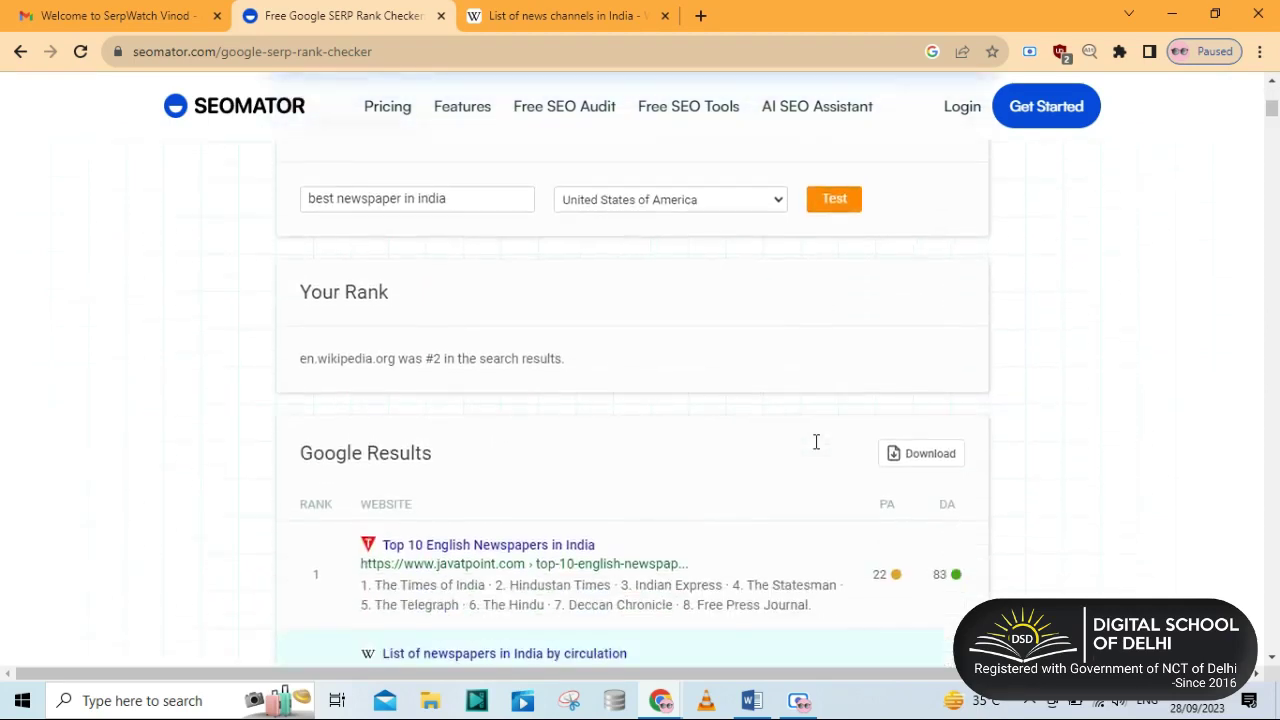
pyautogui.scroll(-1, 816, 445)
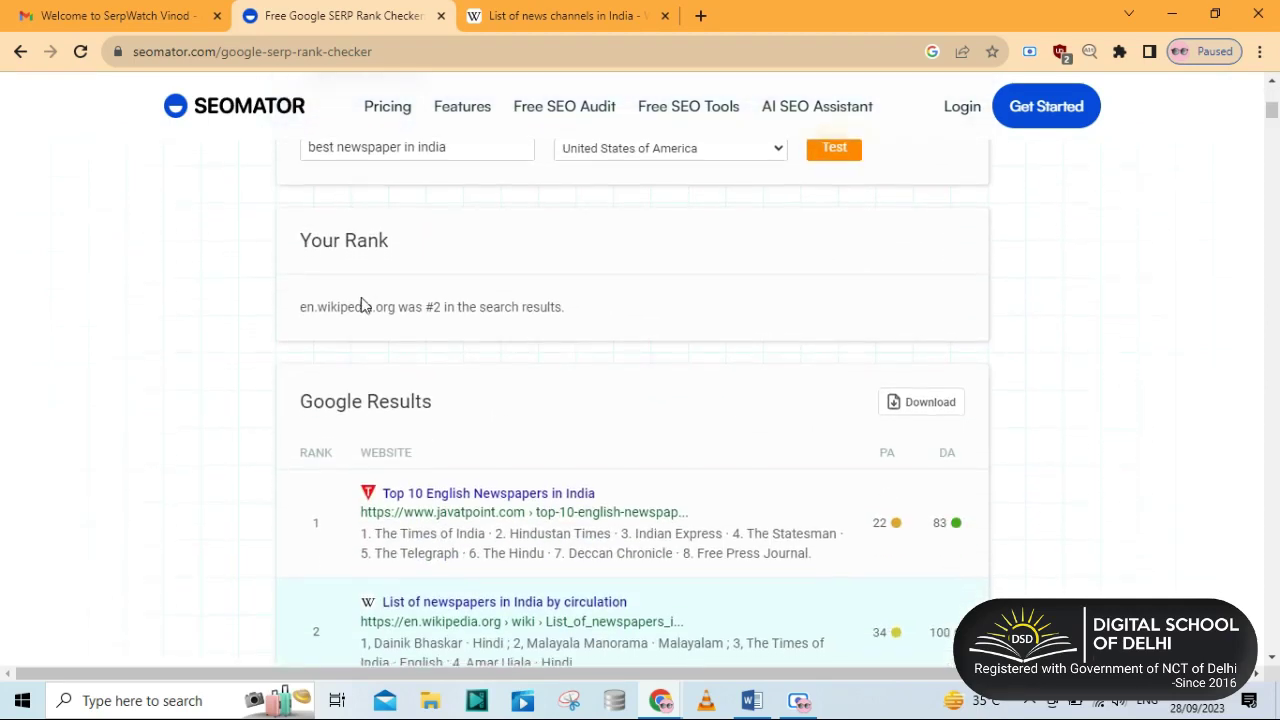
pyautogui.moveTo(300, 313); pyautogui.dragTo(550, 331)
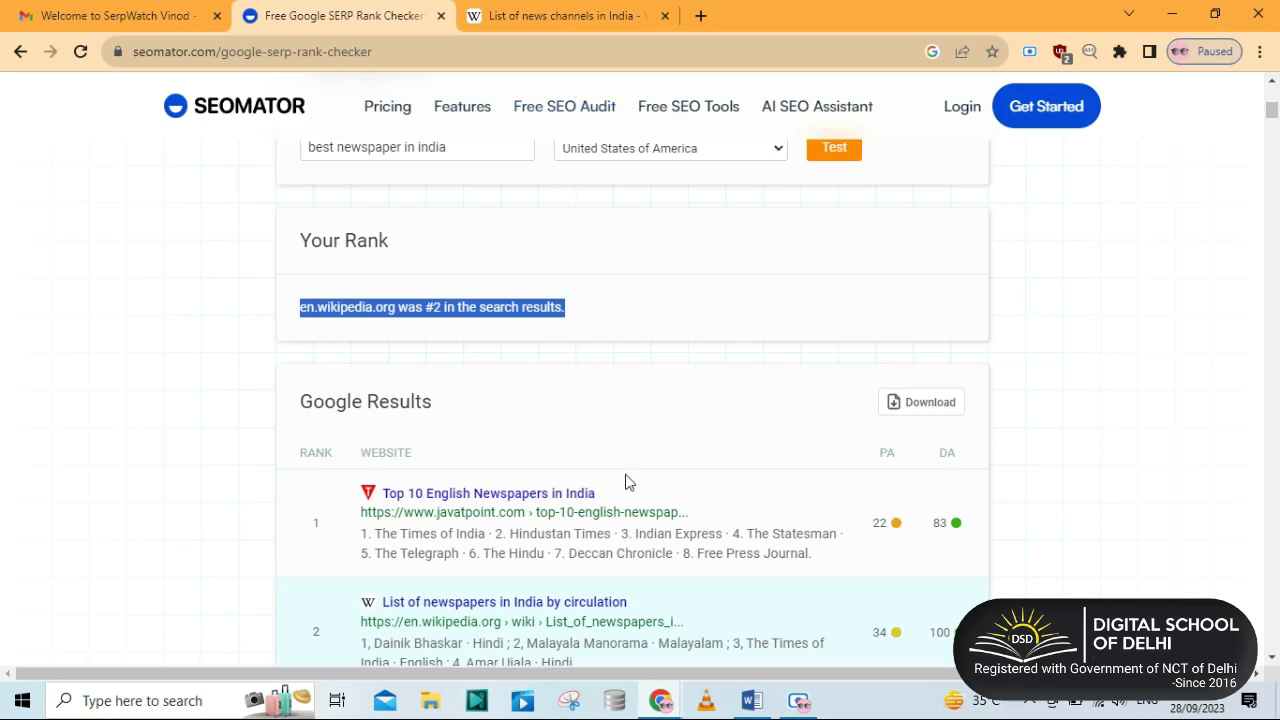
# Copy "best newspaper in india" from the keyword field, search Google for it in a new tab and locate the Wikipedia page among the results.
pyautogui.scroll(3, 436, 395)
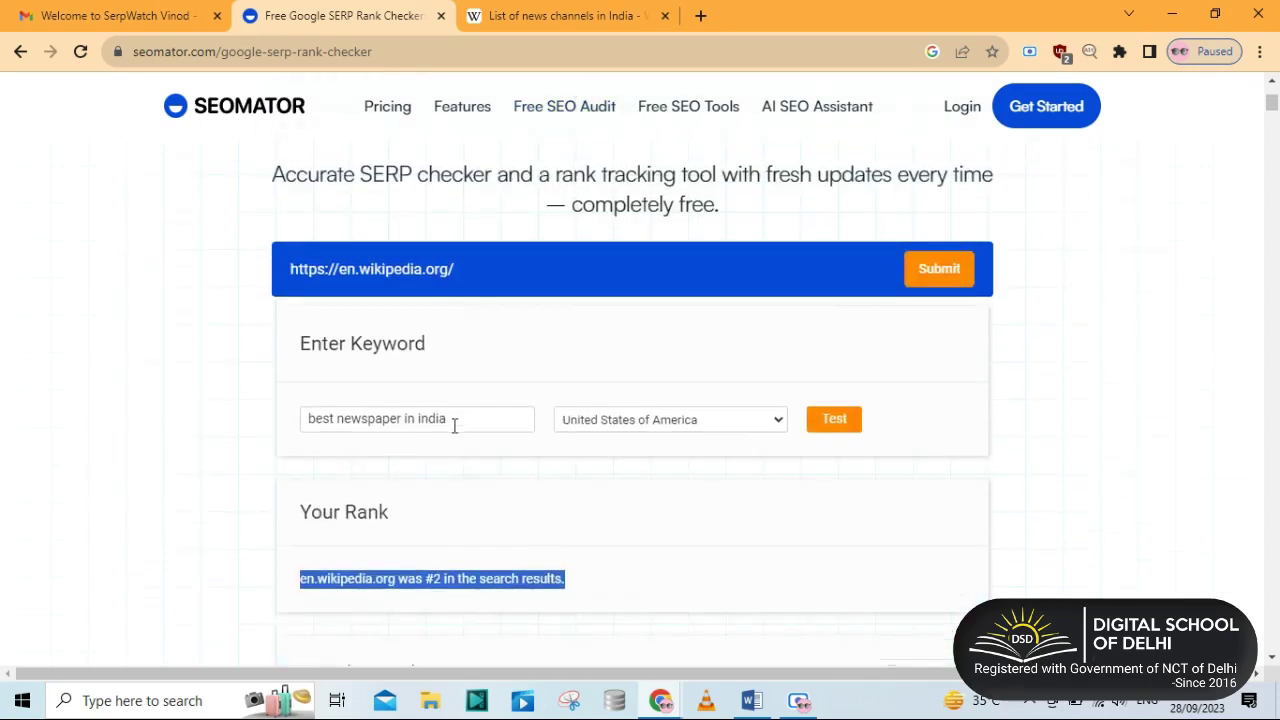
pyautogui.moveTo(462, 423); pyautogui.dragTo(223, 423)
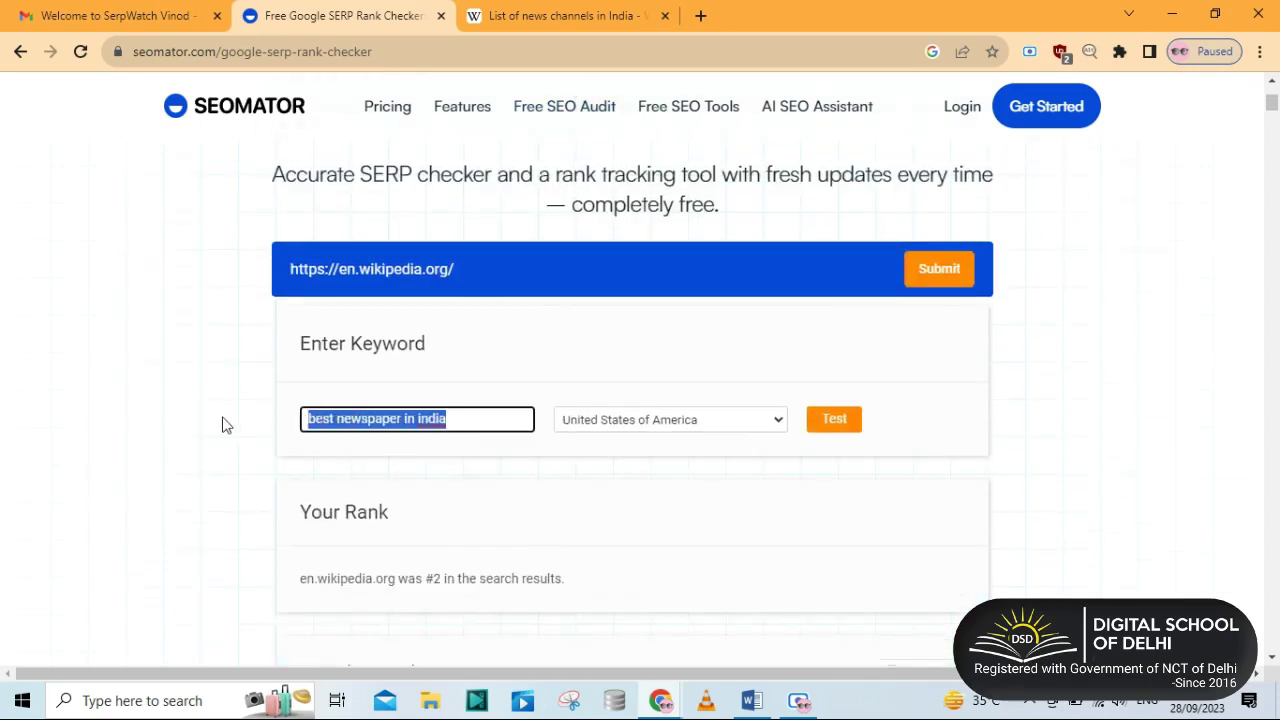
pyautogui.hotkey('ctrl', 'c')
pyautogui.hotkey('ctrl', 't')
pyautogui.hotkey('ctrl', 'v')
pyautogui.press('Return')
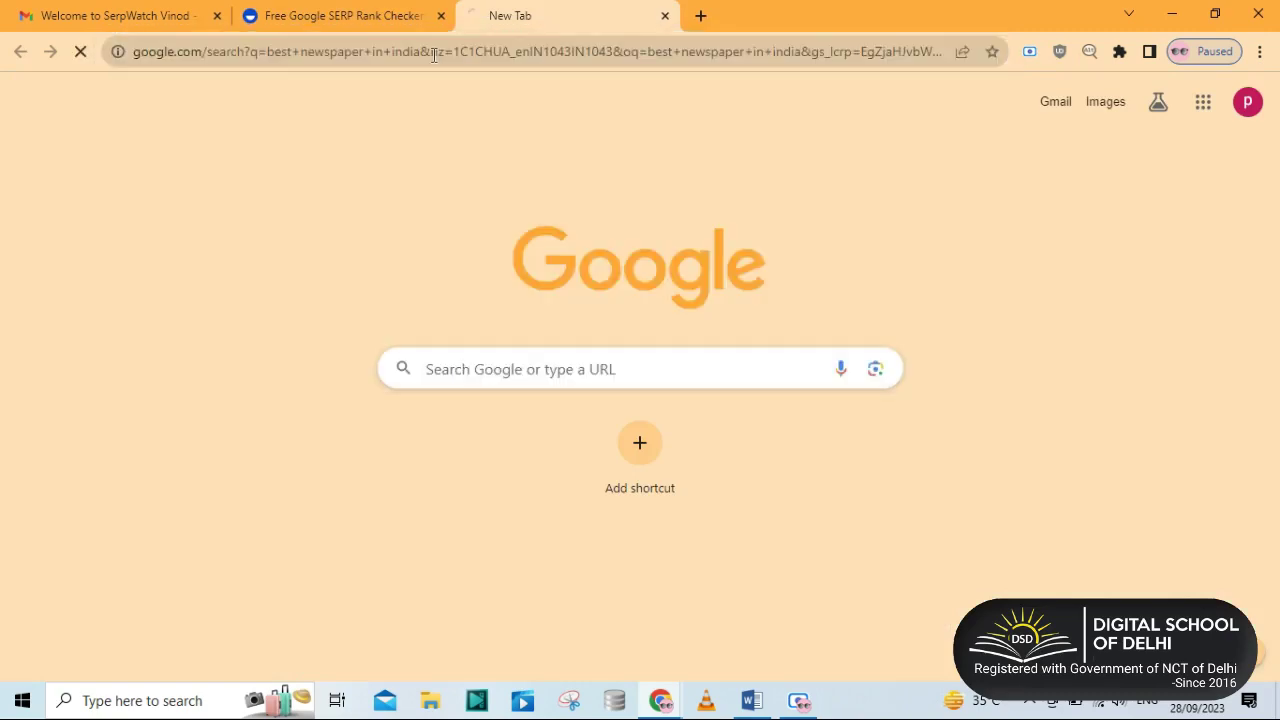
pyautogui.scroll(-6, 405, 388)
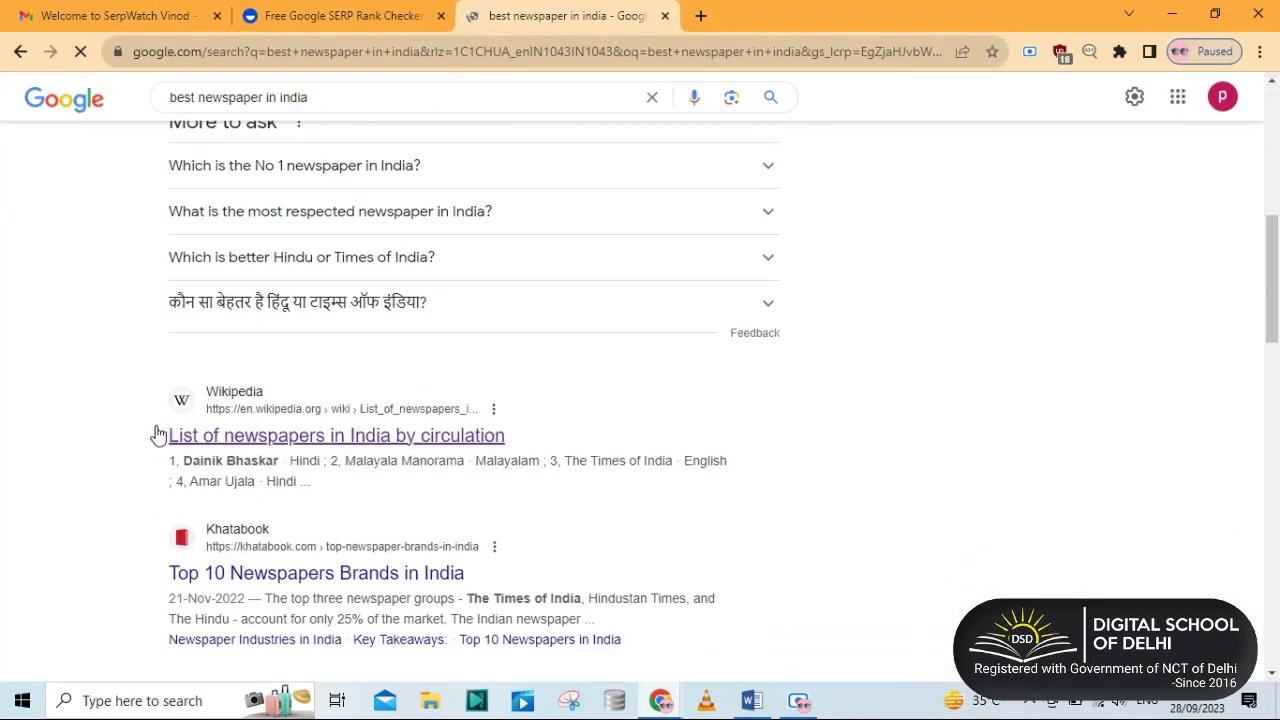
pyautogui.moveTo(143, 434); pyautogui.dragTo(435, 433)
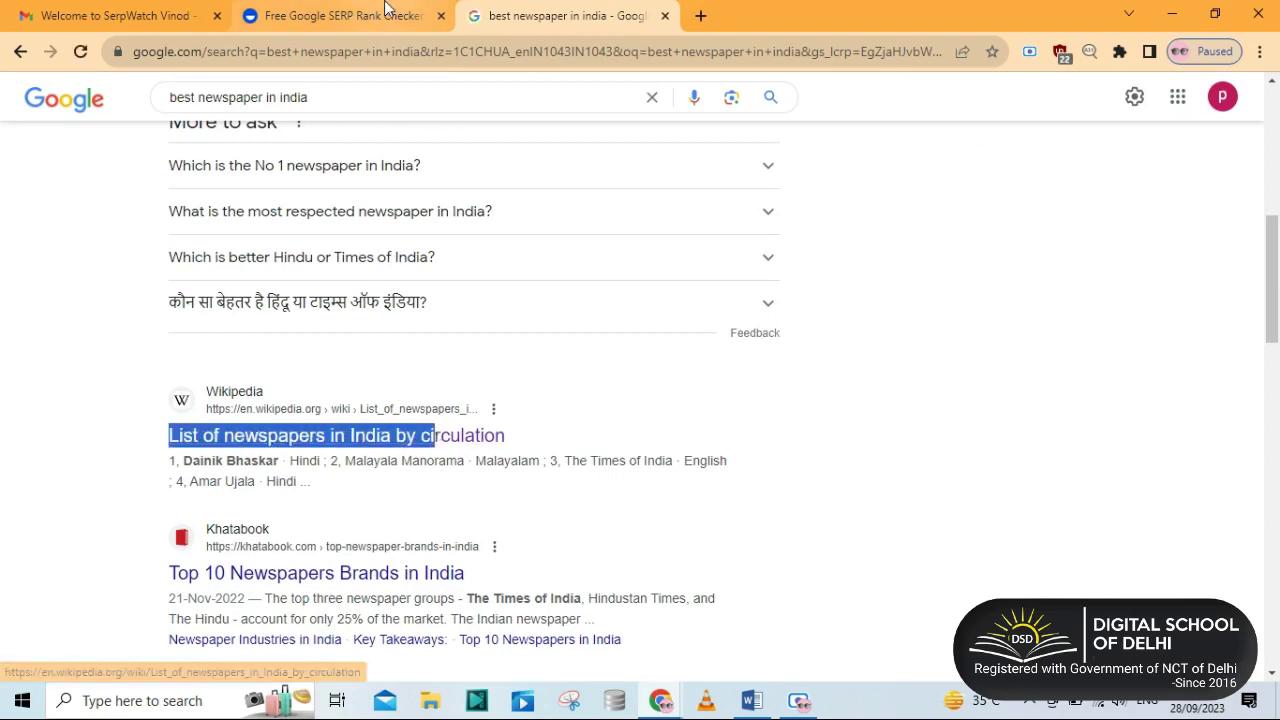
# Return to the SEOmator results and compare the reported Wikipedia rank with the live Google results.
pyautogui.click(388, 14)
pyautogui.scroll(-2, 494, 381)
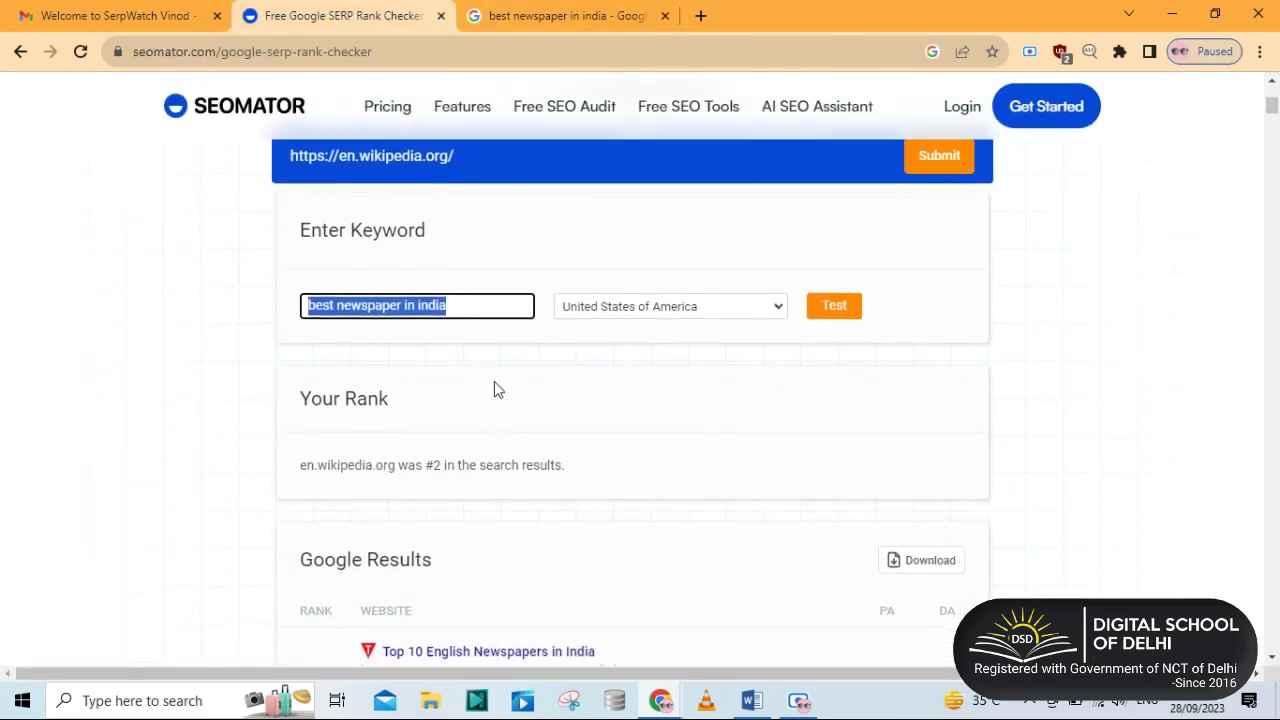
pyautogui.moveTo(428, 408); pyautogui.dragTo(458, 412)
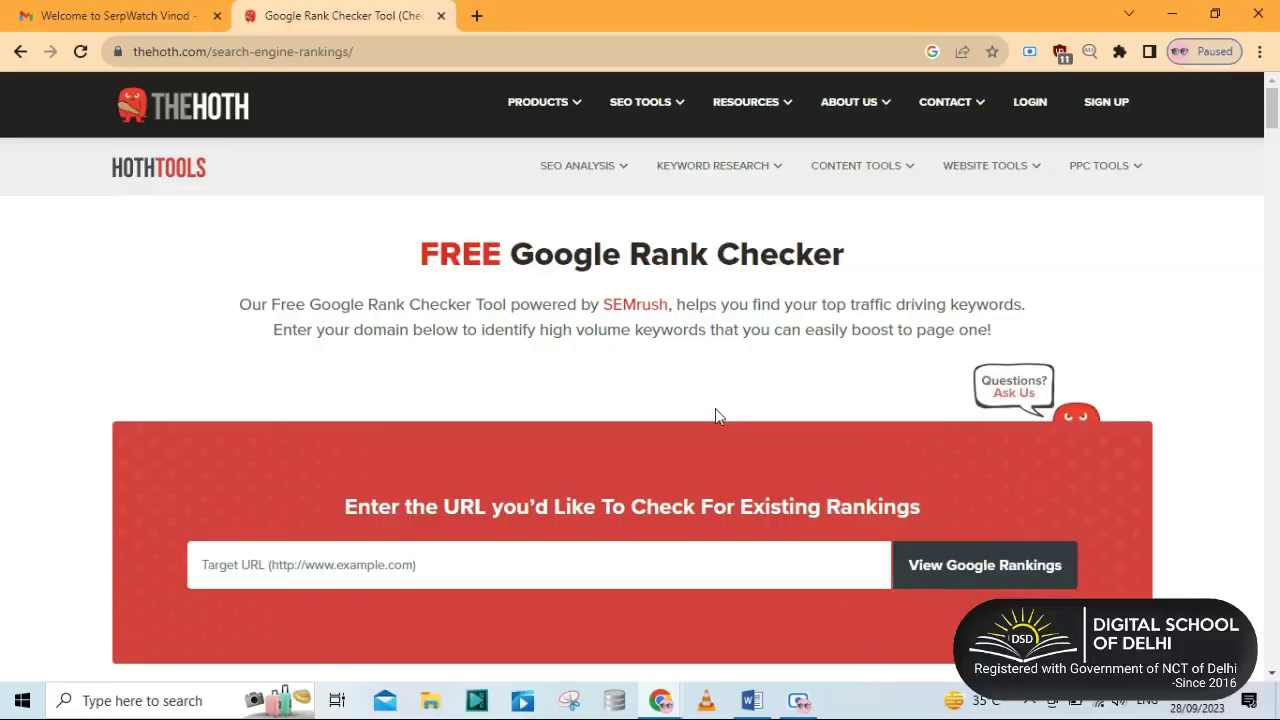
pyautogui.scroll(-4, 715, 416)
pyautogui.scroll(4, 715, 416)
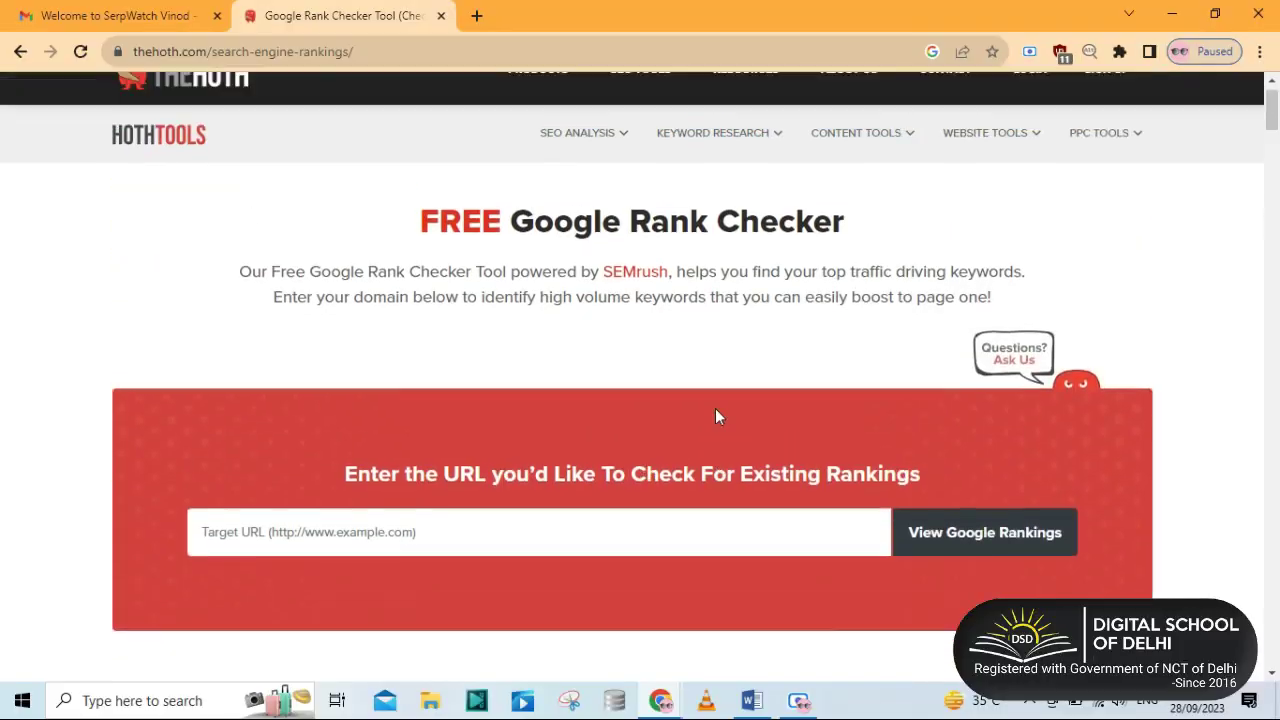
pyautogui.click(766, 698)
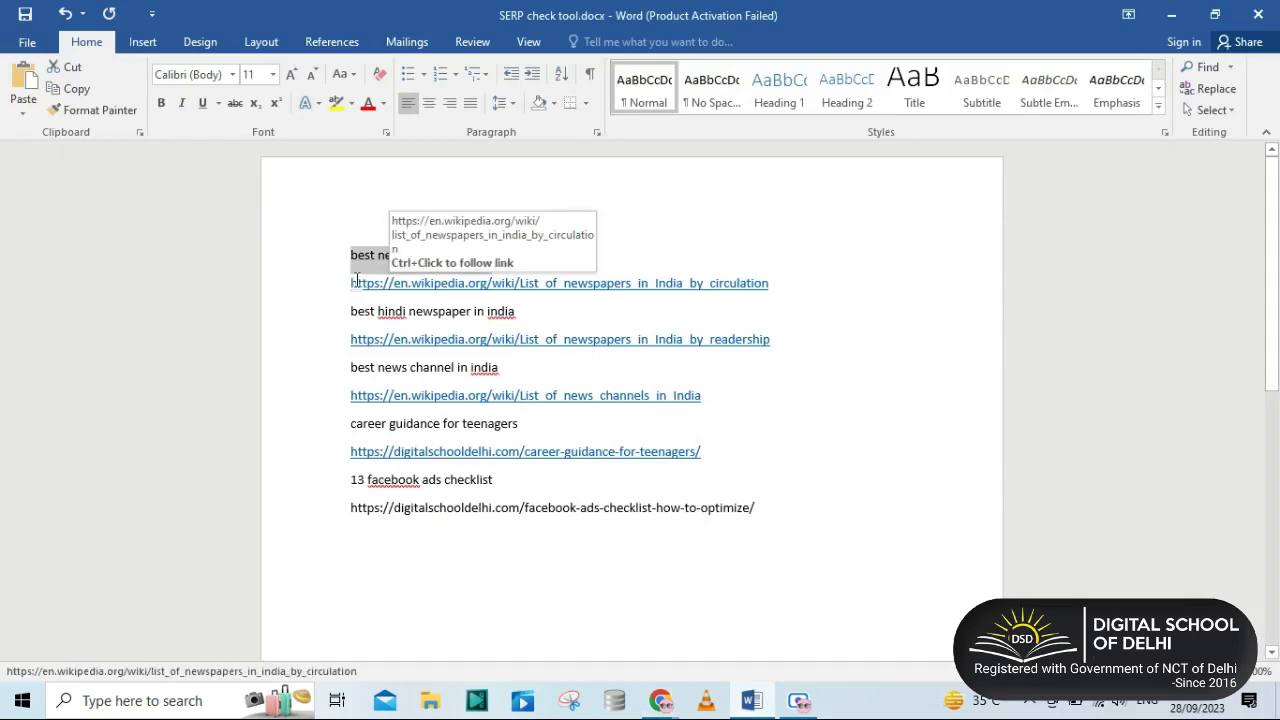
pyautogui.moveTo(351, 283); pyautogui.dragTo(487, 292)
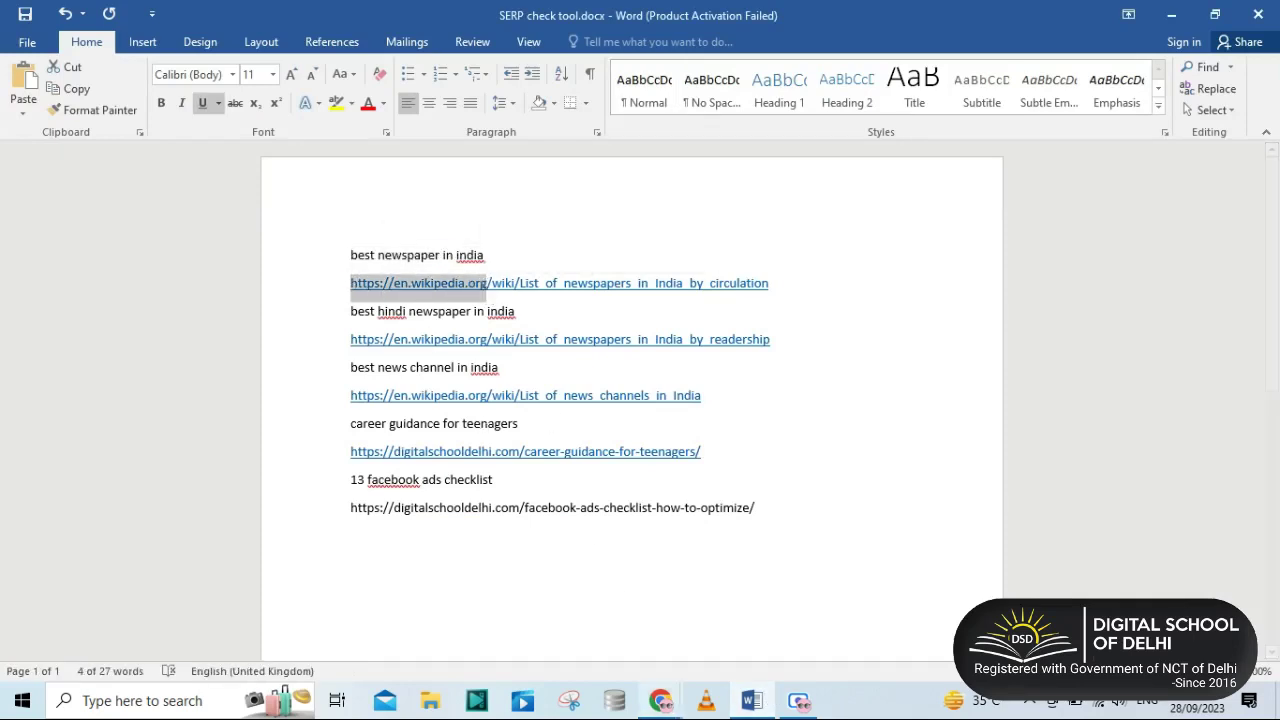
pyautogui.moveTo(661, 712)
pyautogui.click(569, 603)
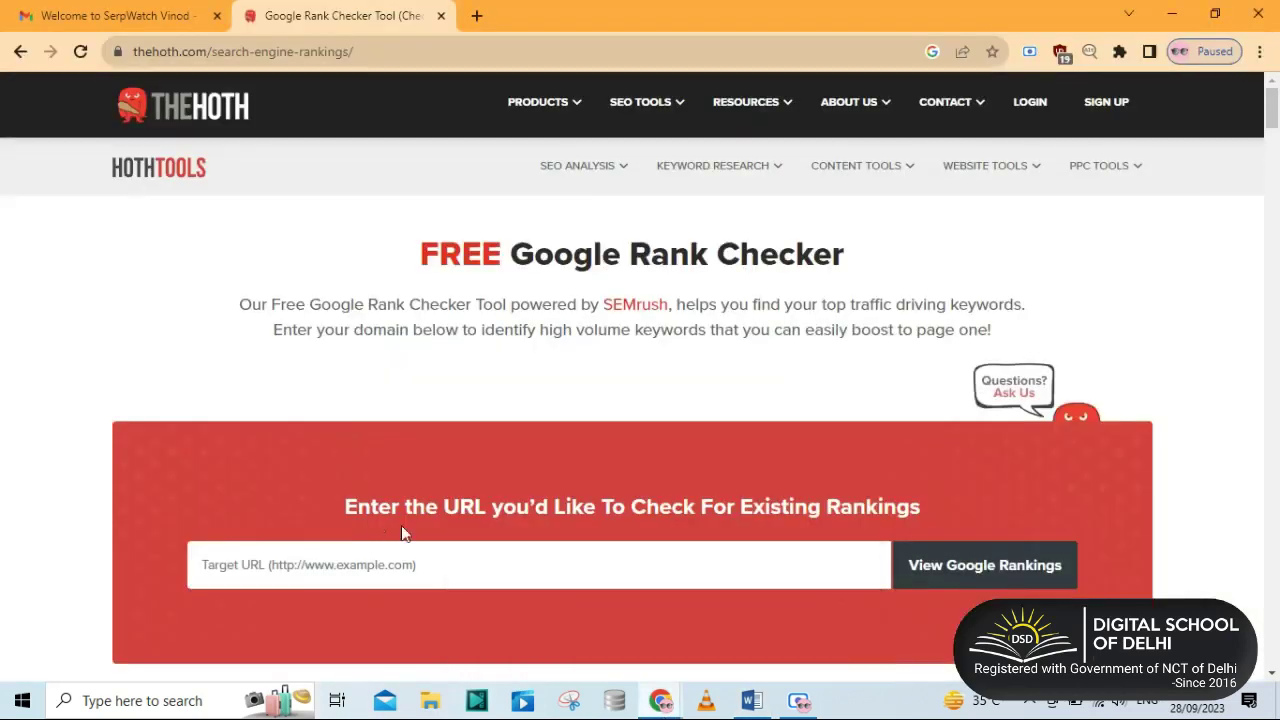
pyautogui.click(281, 563)
pyautogui.hotkey('ctrl', 'v')
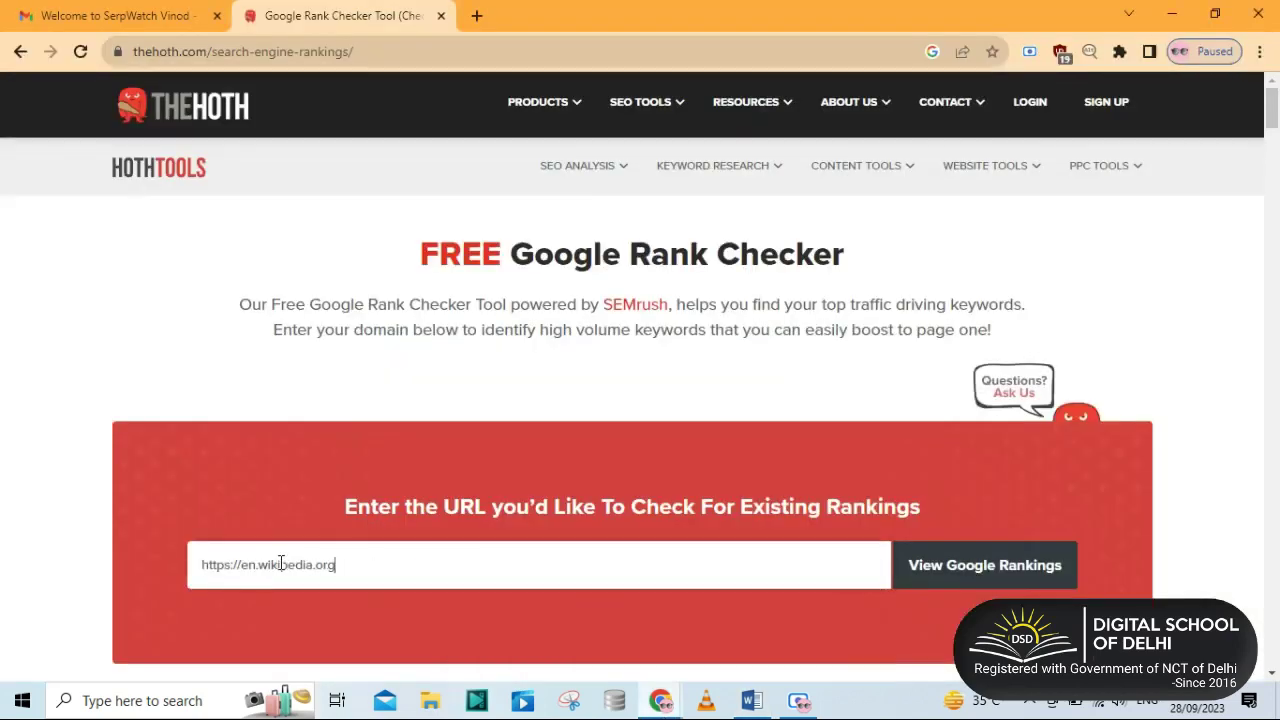
pyautogui.click(963, 577)
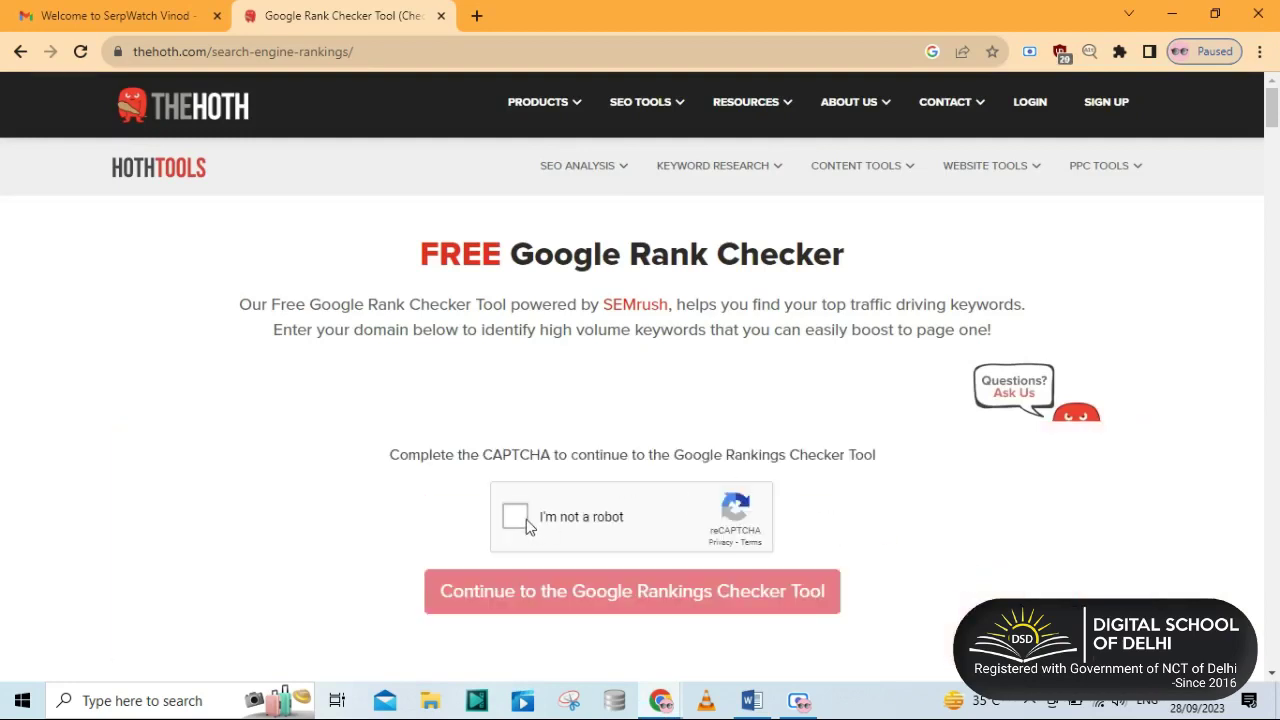
pyautogui.click(620, 596)
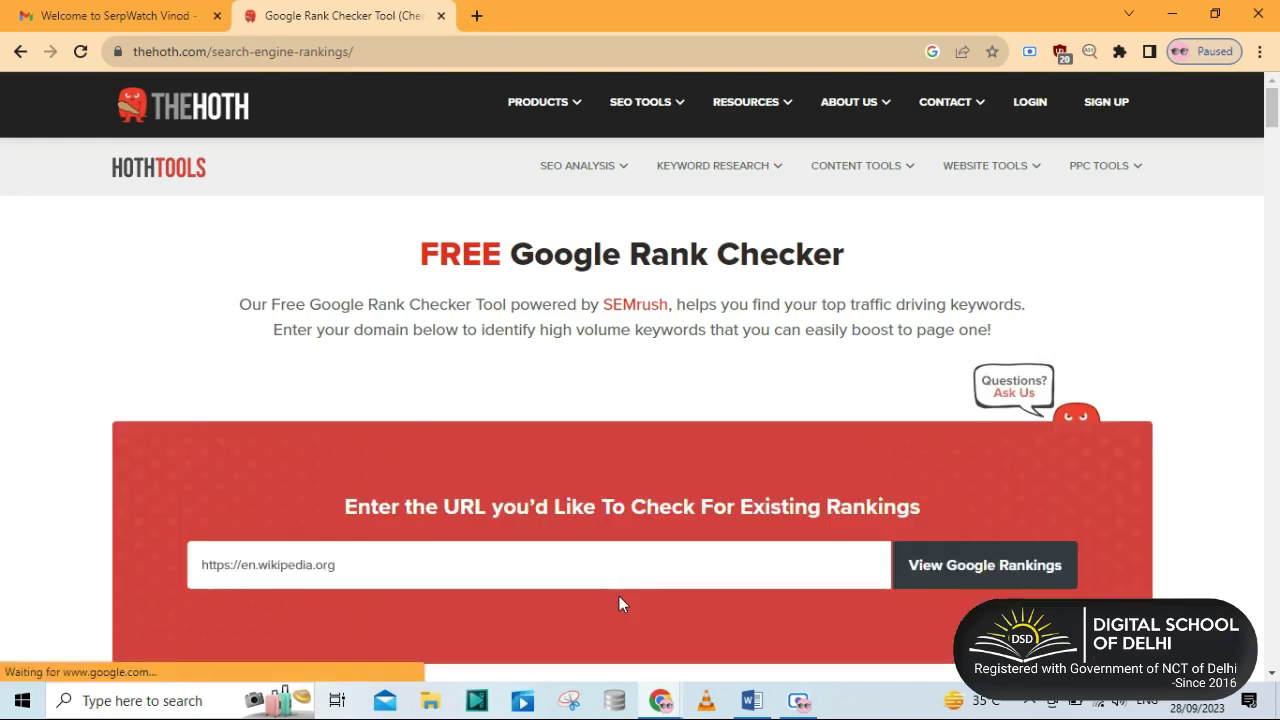
# Review the top traffic-driving keywords table for en.wikipedia.org, including ranks, volumes and the keyword rank details.
pyautogui.scroll(-3, 712, 562)
pyautogui.scroll(-2, 712, 562)
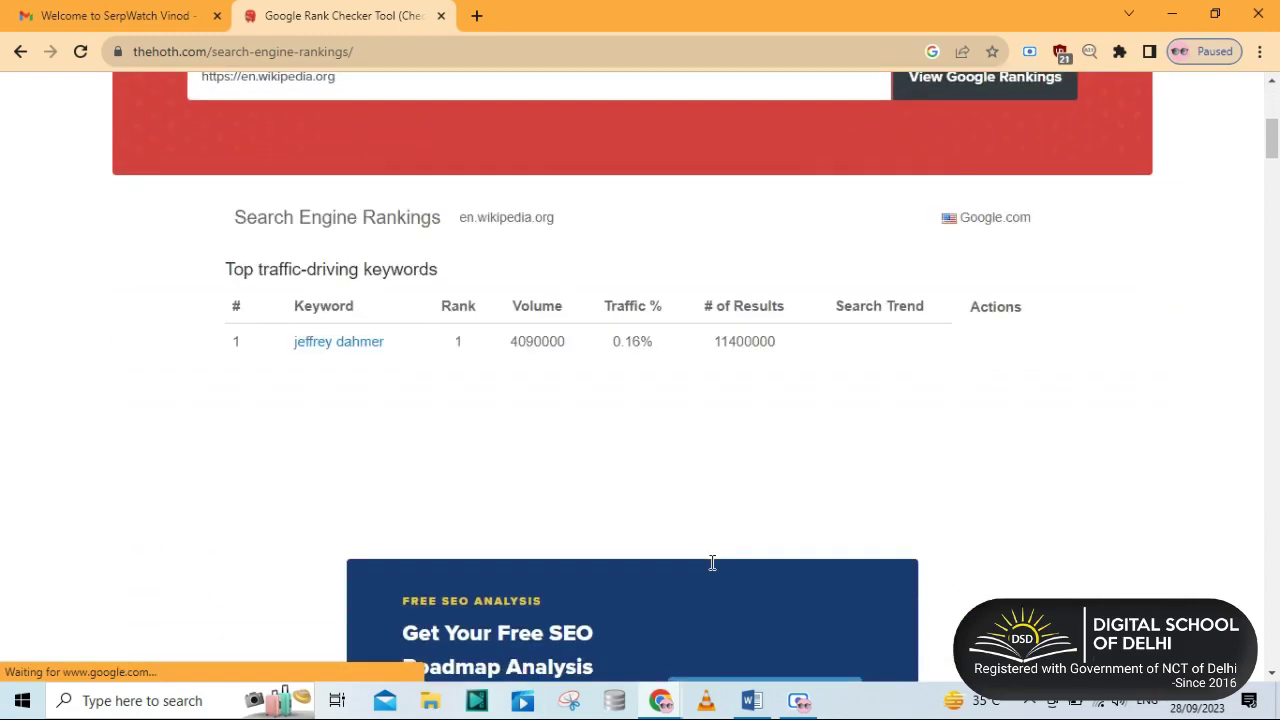
pyautogui.scroll(-4, 521, 453)
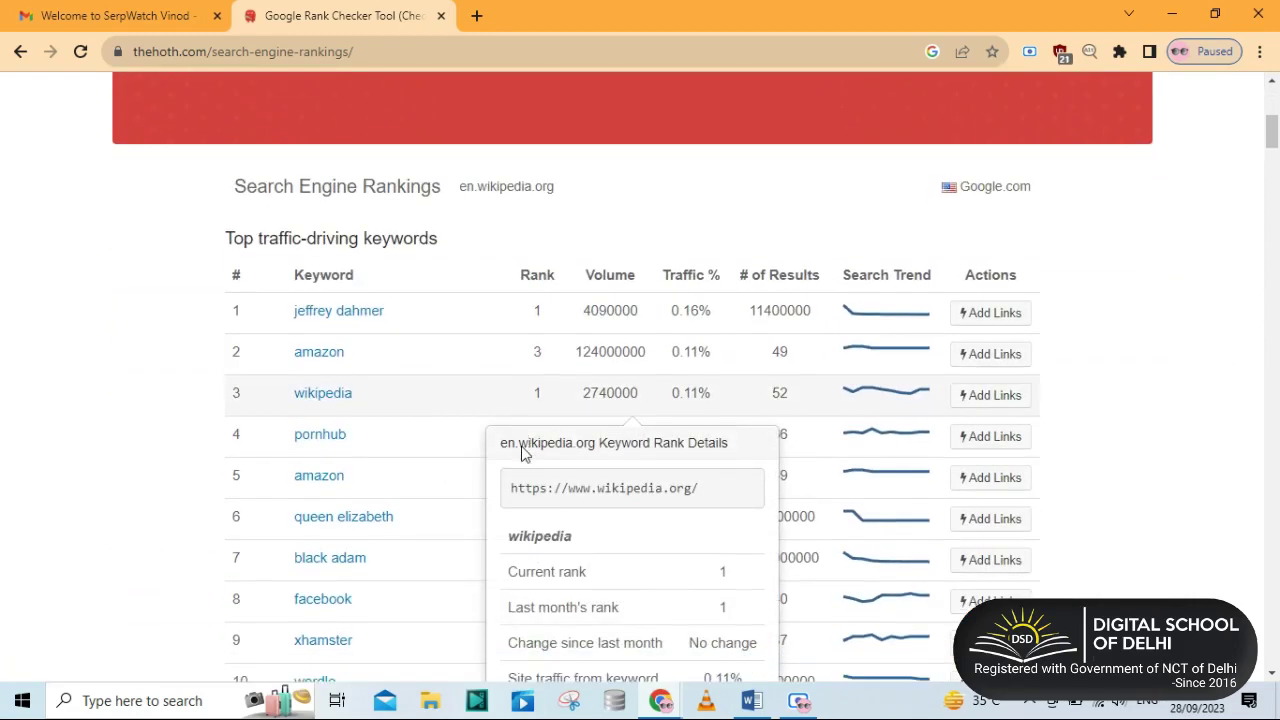
pyautogui.scroll(-3, 521, 453)
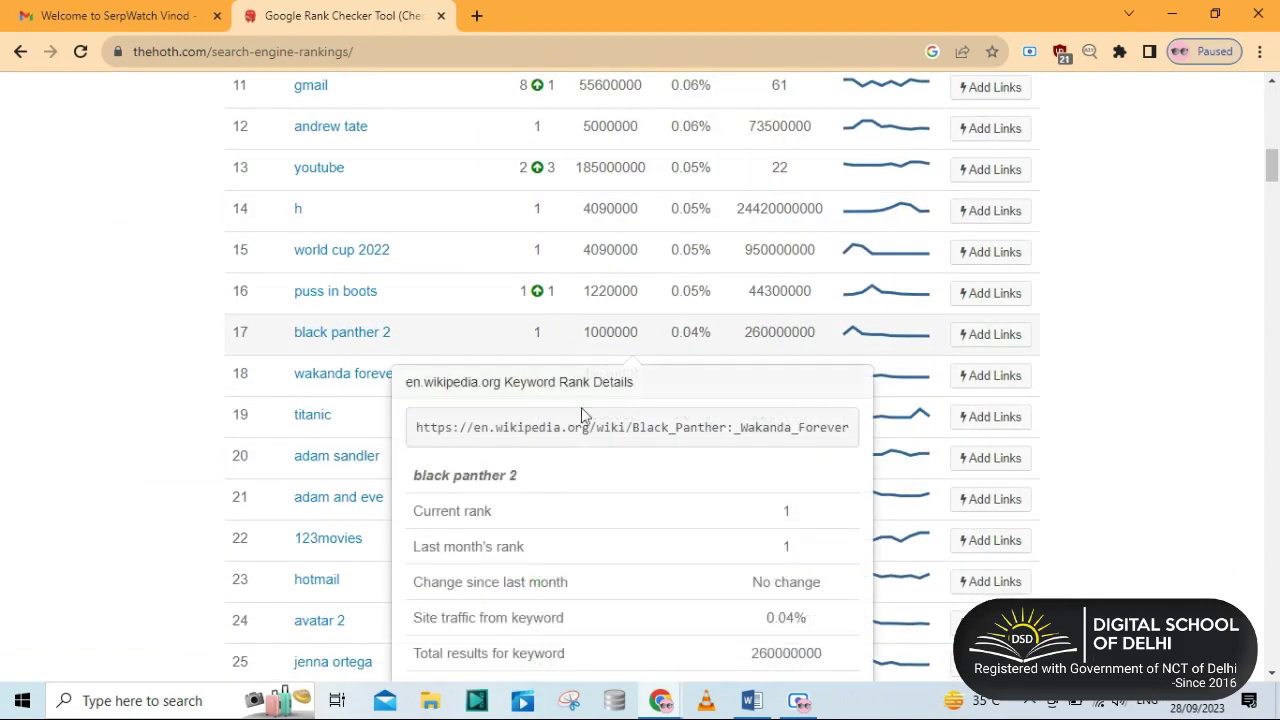
# Look through the remaining keywords up to number 50 in the en.wikipedia.org rankings and open the next page of results.
pyautogui.scroll(-2, 152, 450)
pyautogui.scroll(-6, 155, 450)
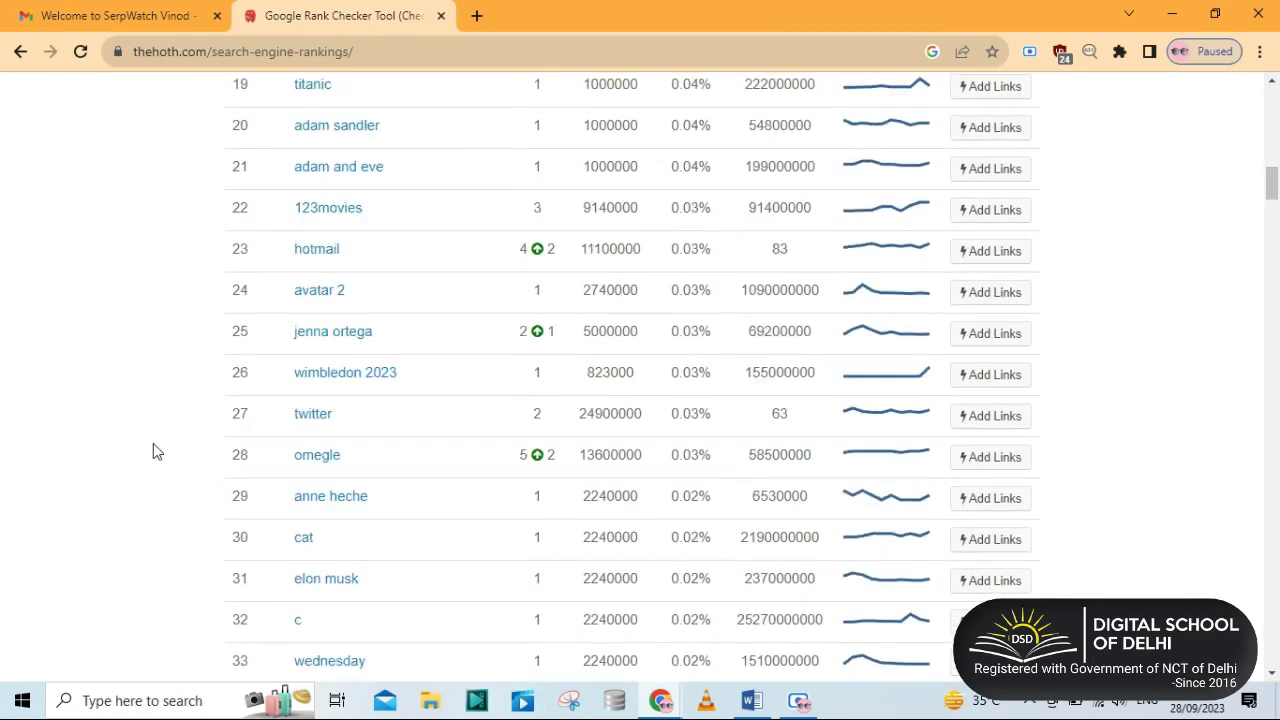
pyautogui.scroll(-7, 155, 450)
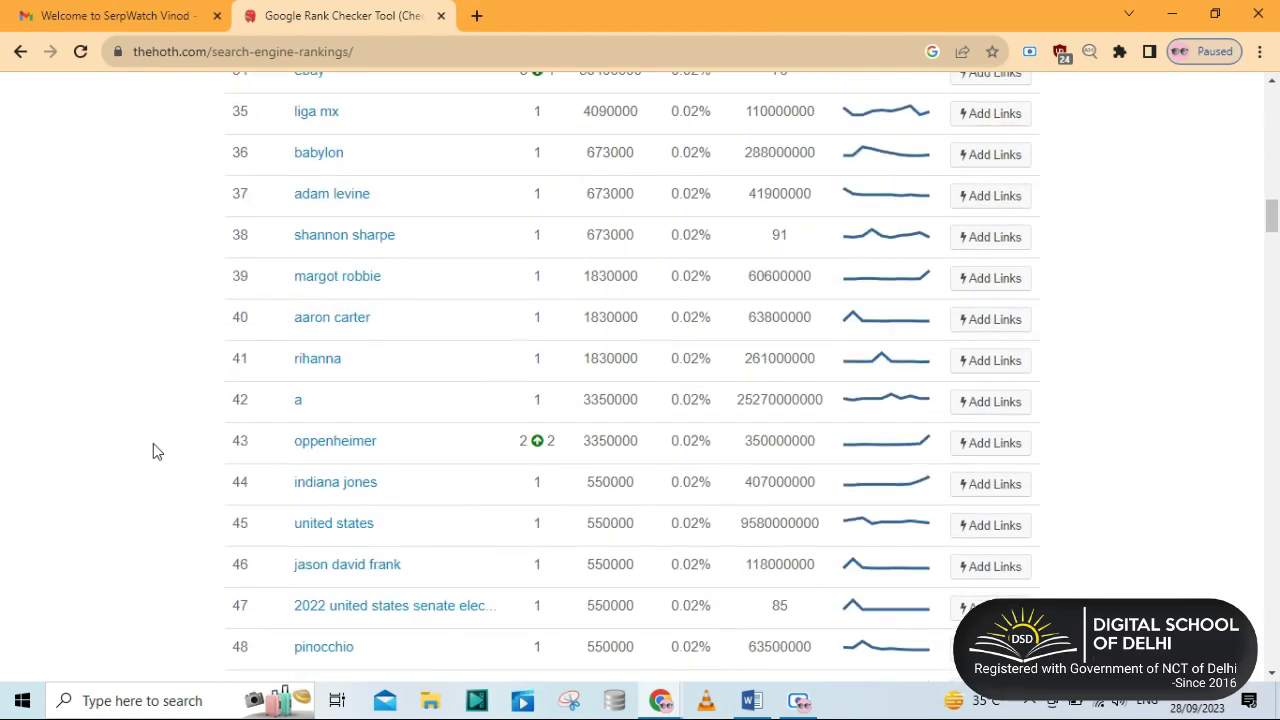
pyautogui.scroll(-1, 153, 445)
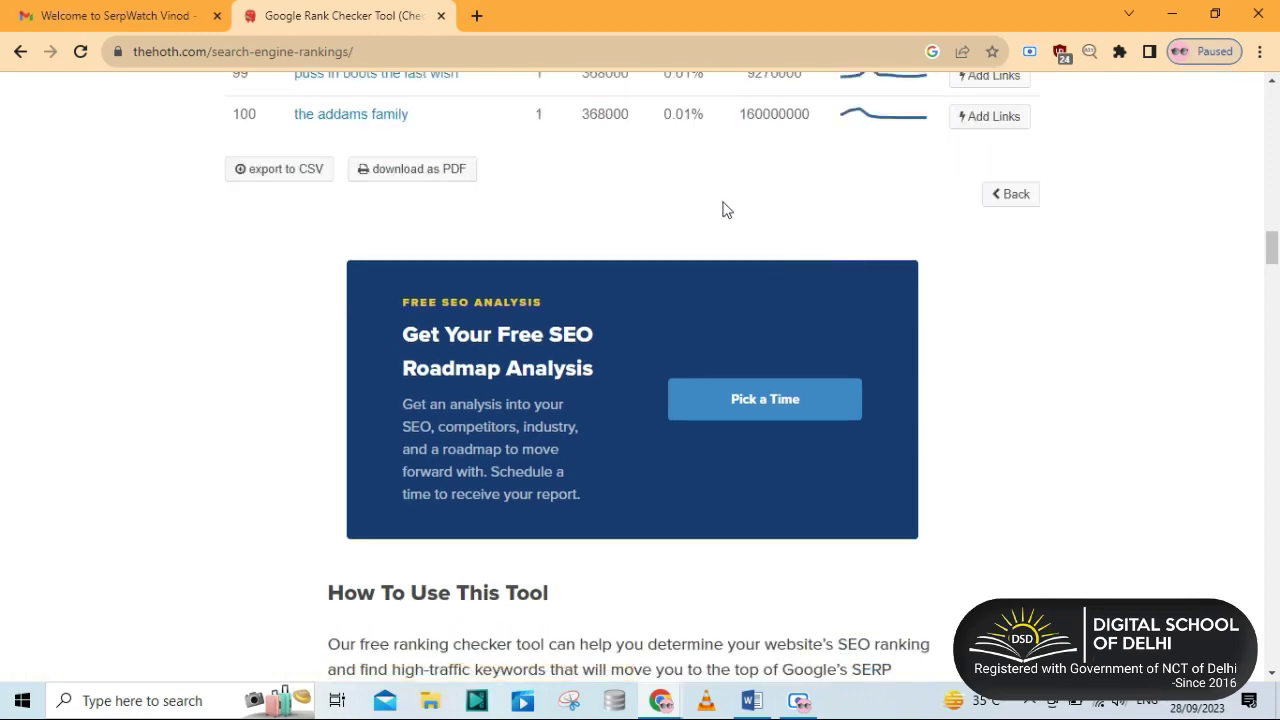
# Review the ranks, volumes, traffic shares and search trends of keywords 51 to 100 for en.wikipedia.org.
pyautogui.scroll(4, 725, 210)
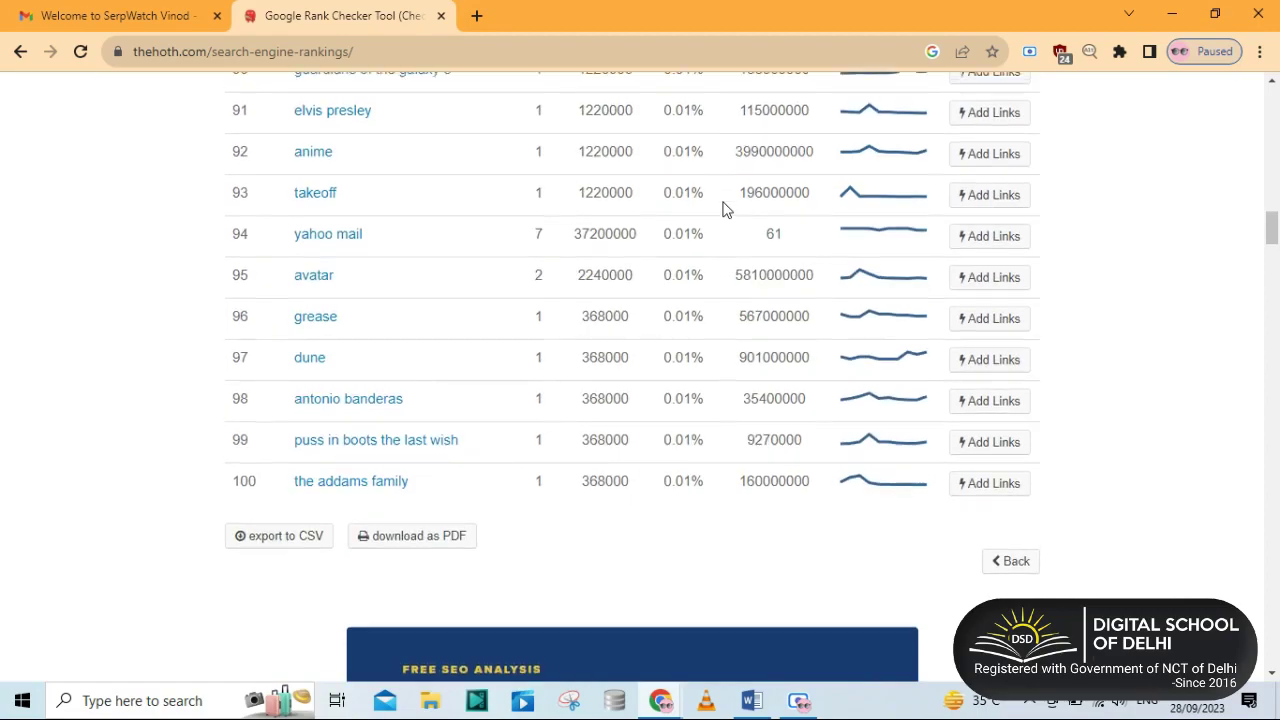
pyautogui.scroll(6, 725, 210)
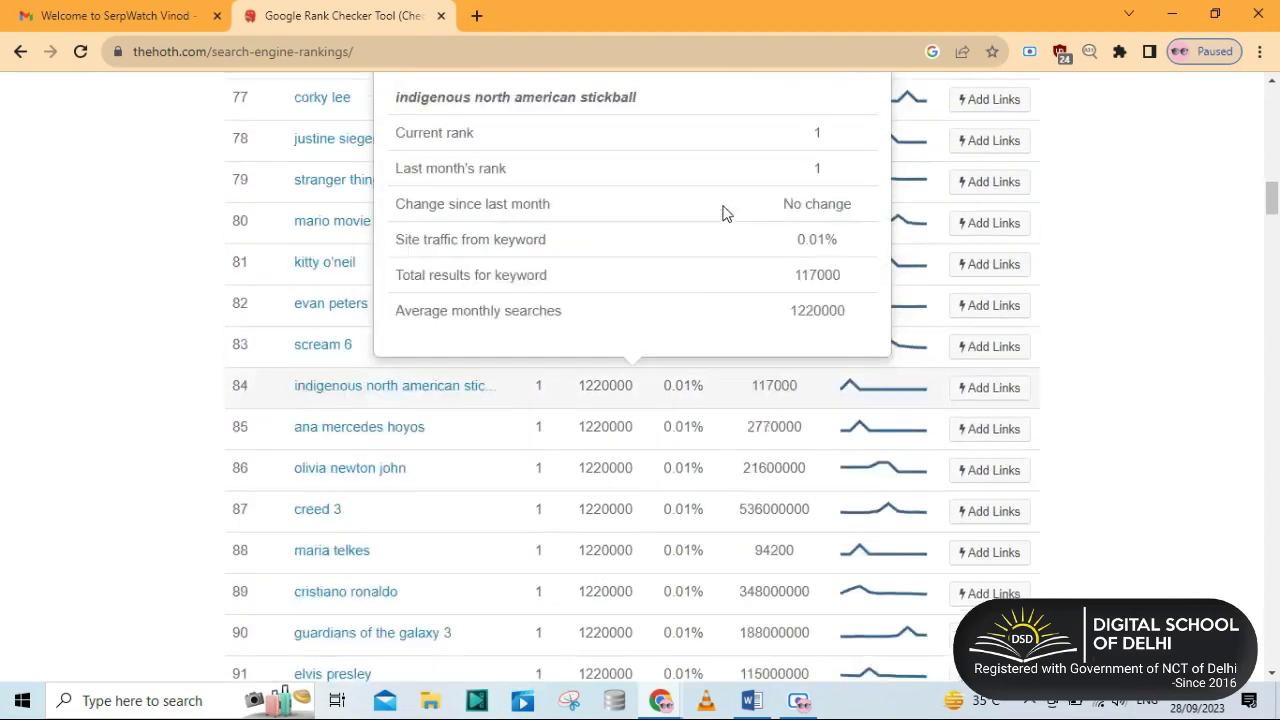
pyautogui.scroll(5, 725, 212)
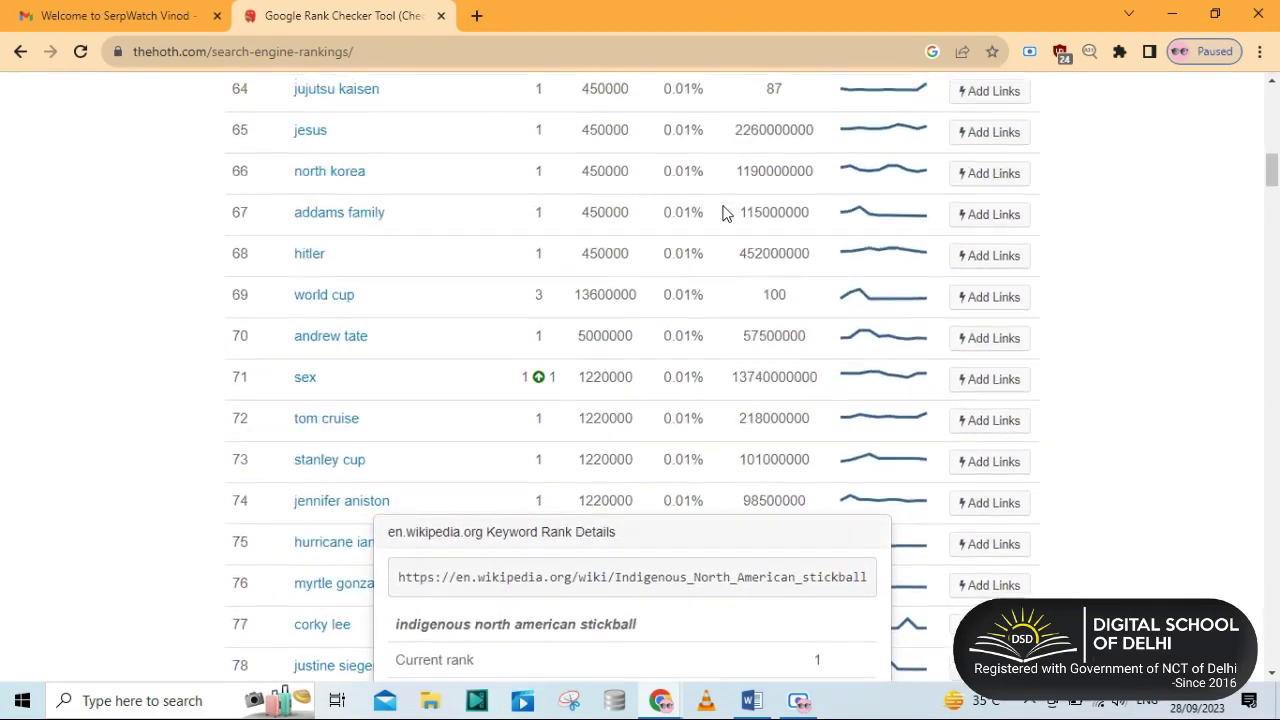
pyautogui.scroll(6, 725, 212)
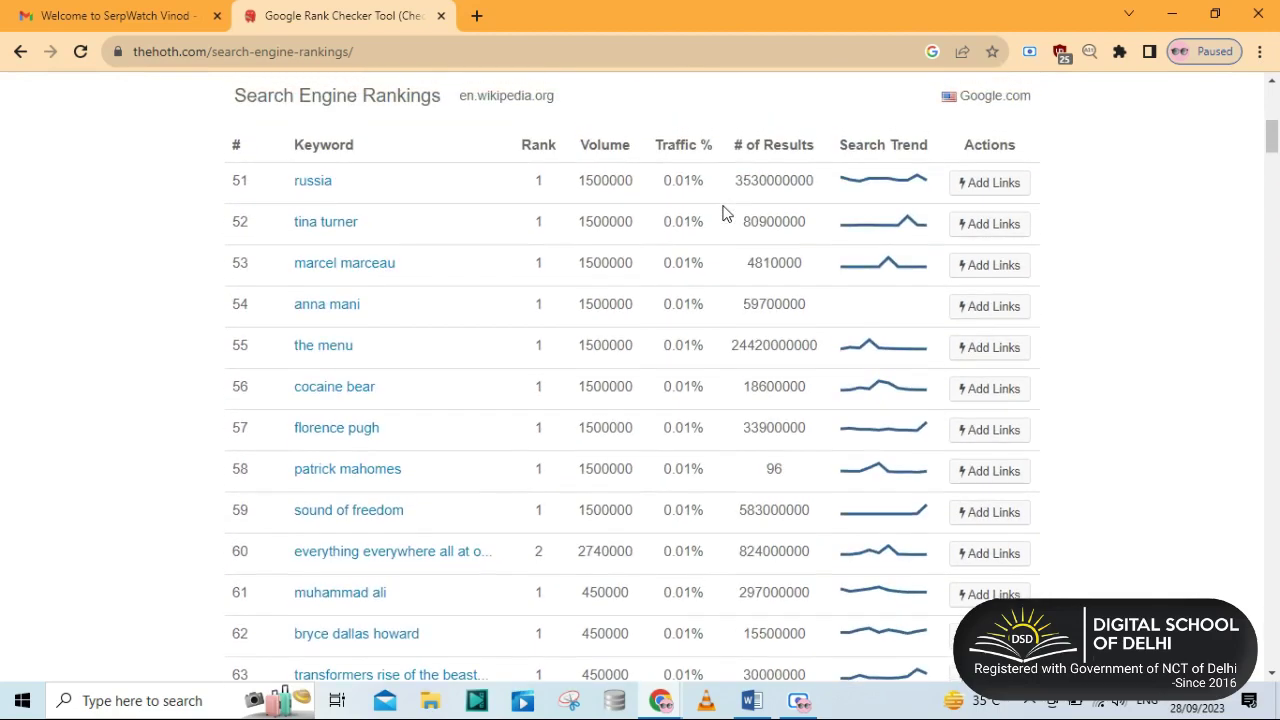
pyautogui.scroll(1, 725, 212)
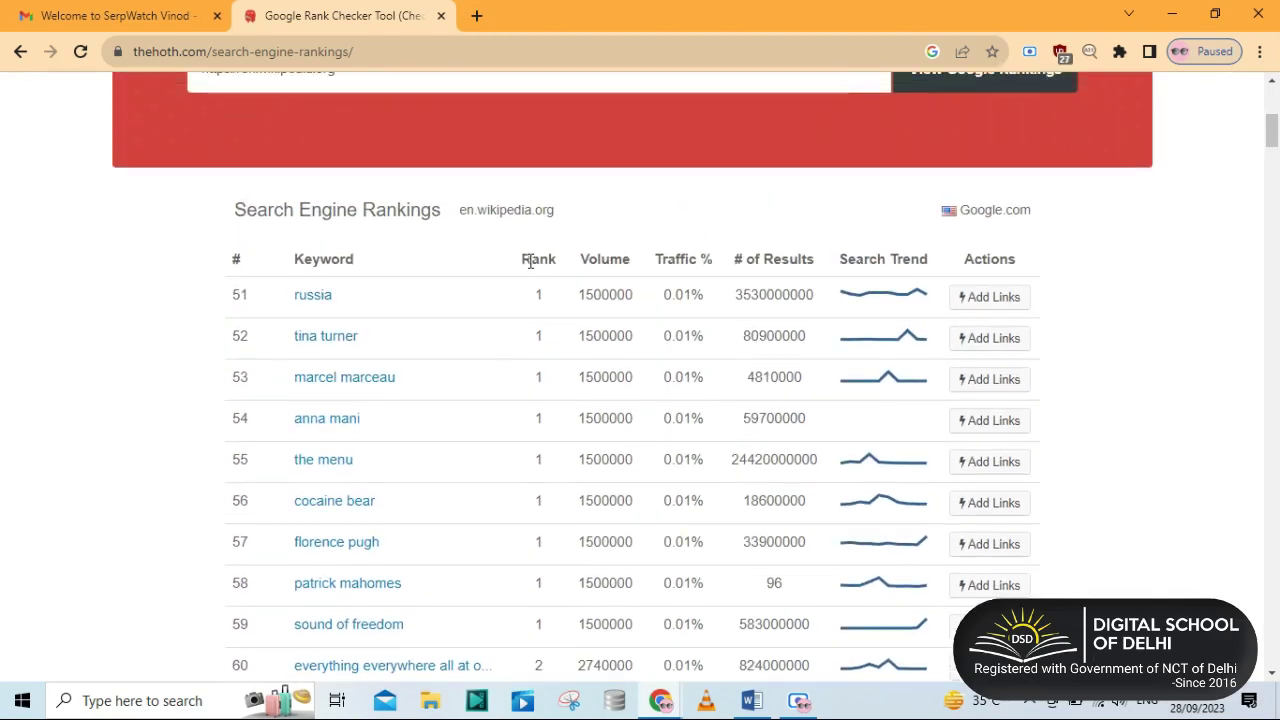